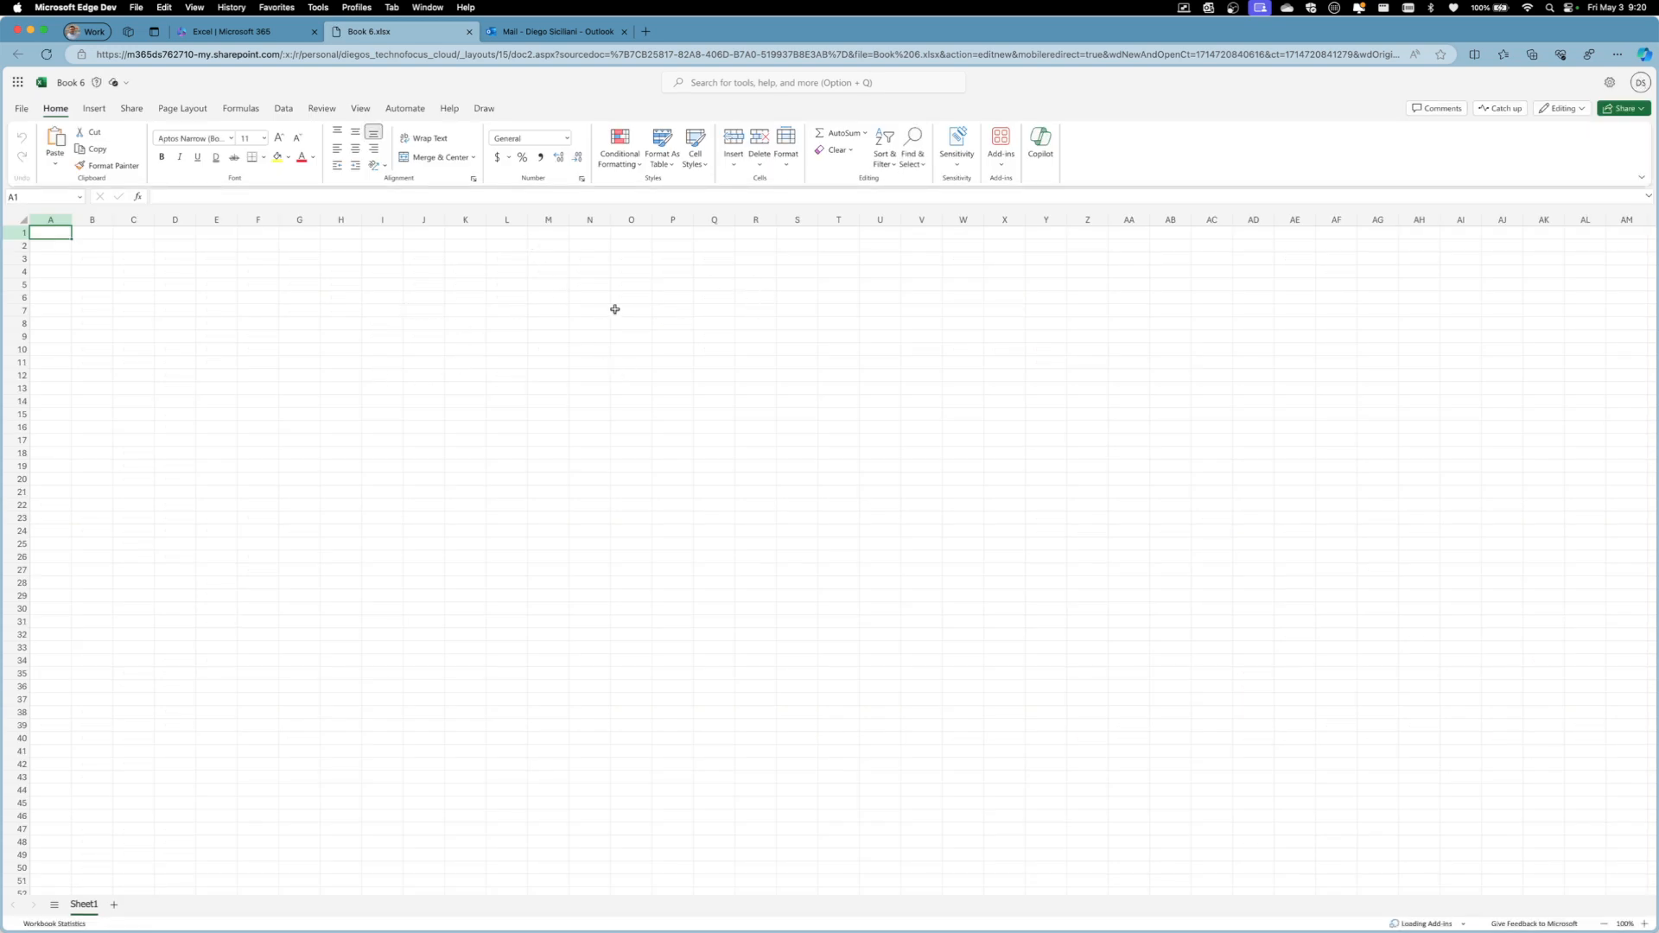
Step: Open Copilot and have it add its example campaign table to the empty sheet
{"action": "left_click", "coordinate": [1041, 141]}
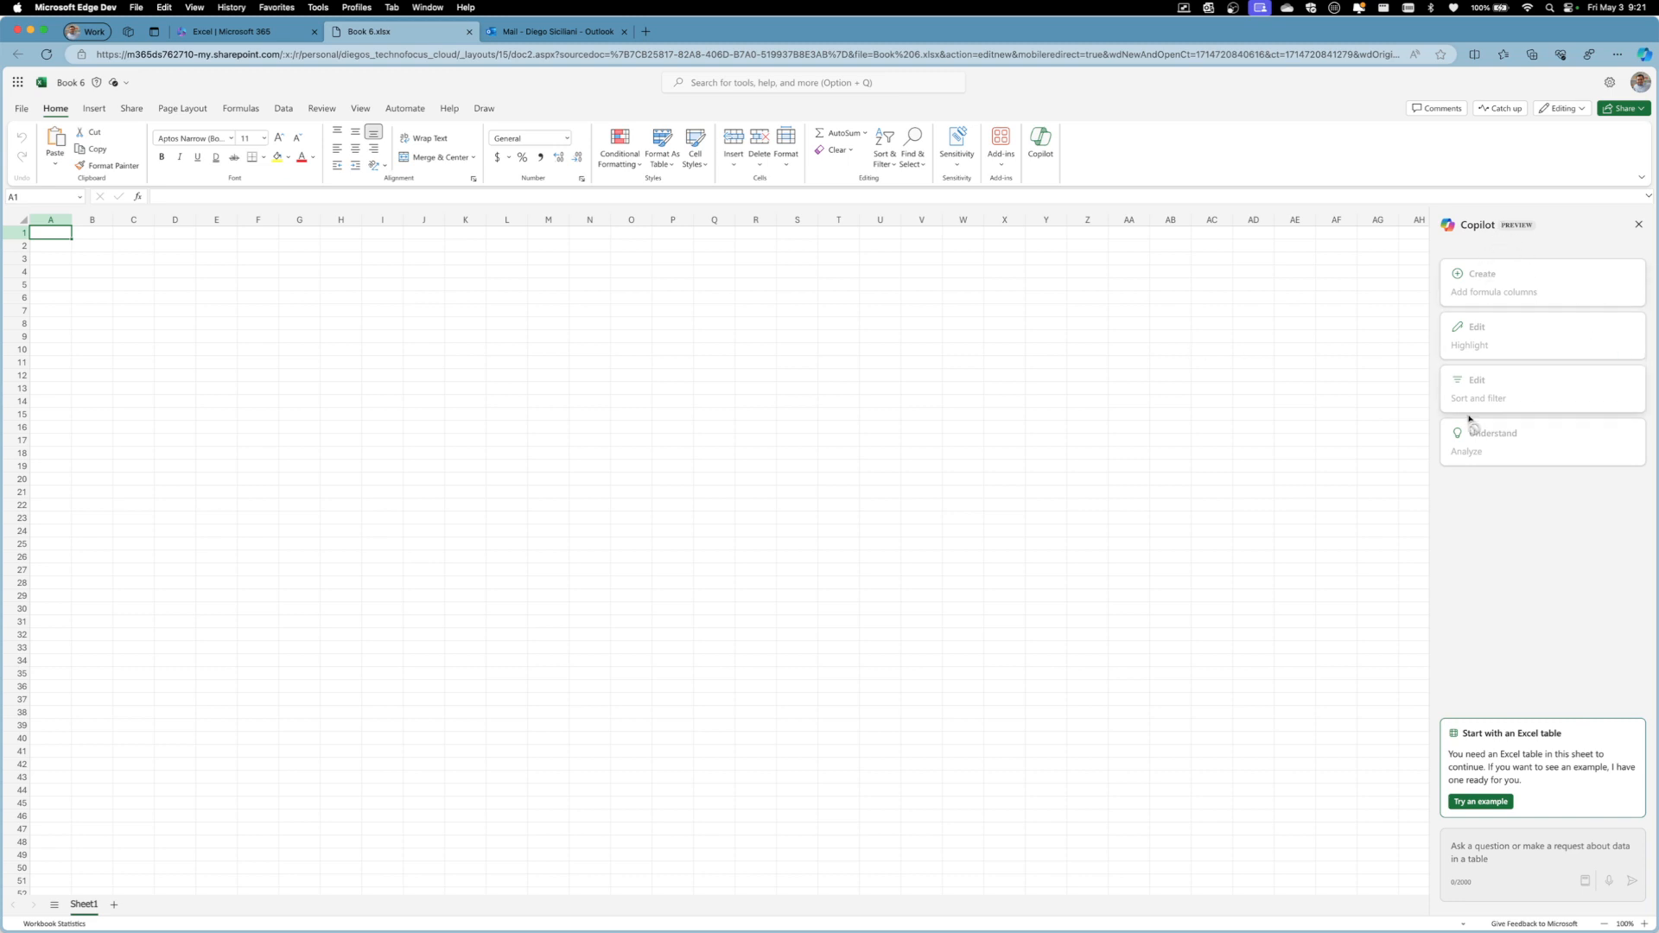
{"action": "left_click", "coordinate": [1483, 801]}
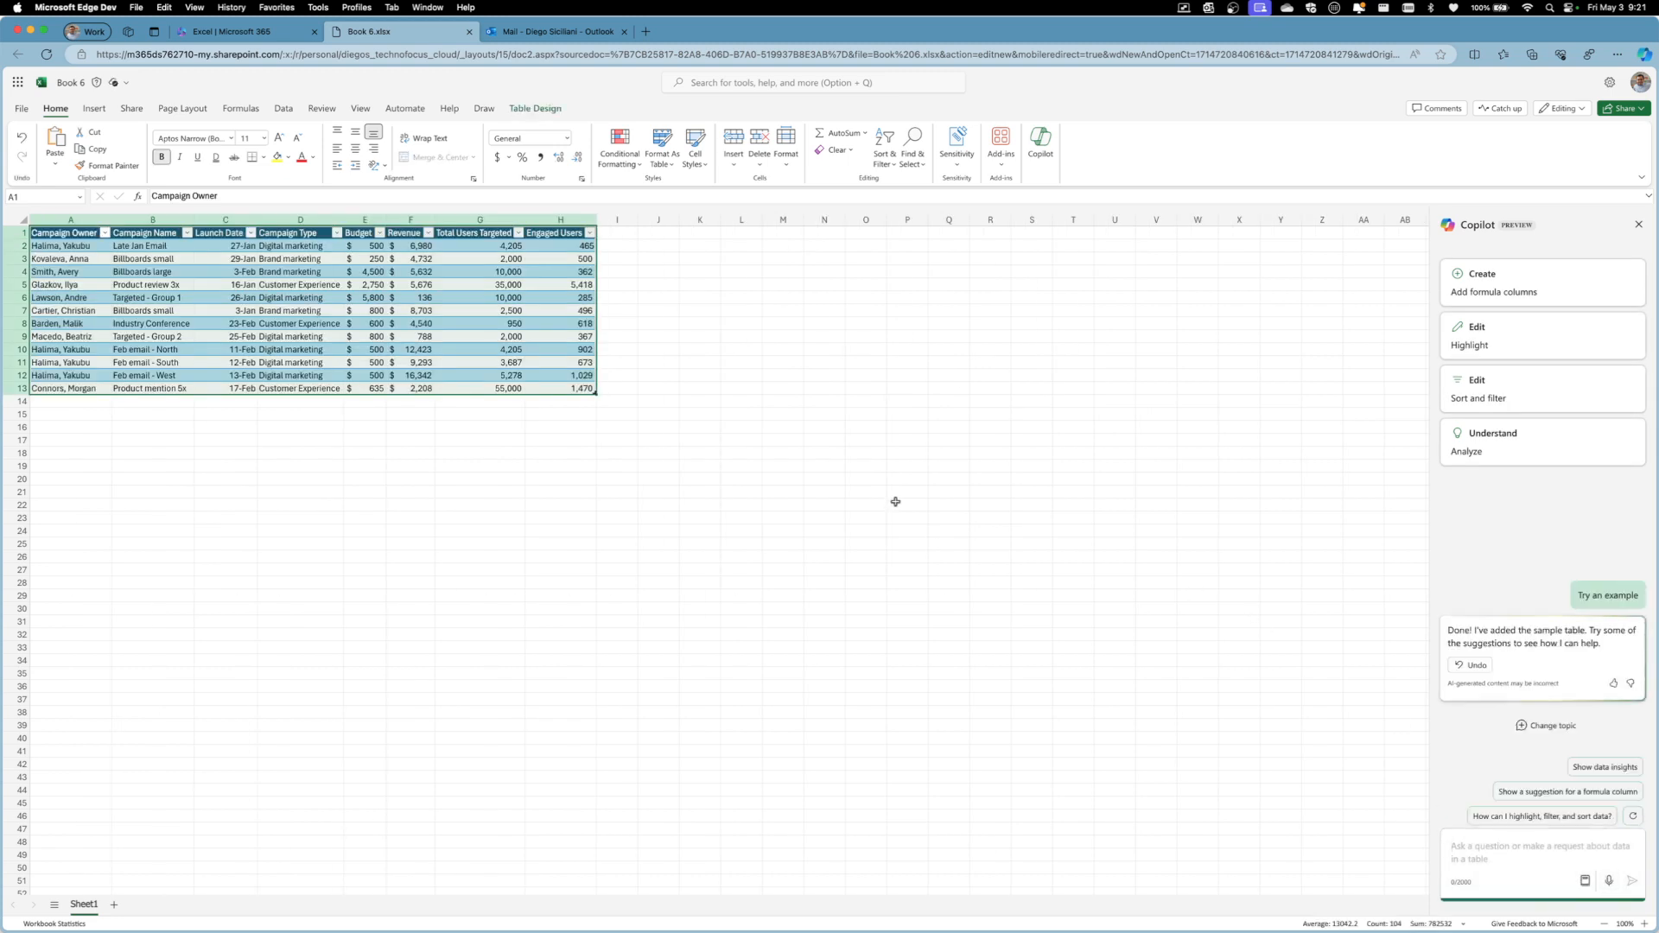
{"action": "scroll", "coordinate": [306, 387], "scroll_direction": "up", "scroll_amount": 5}
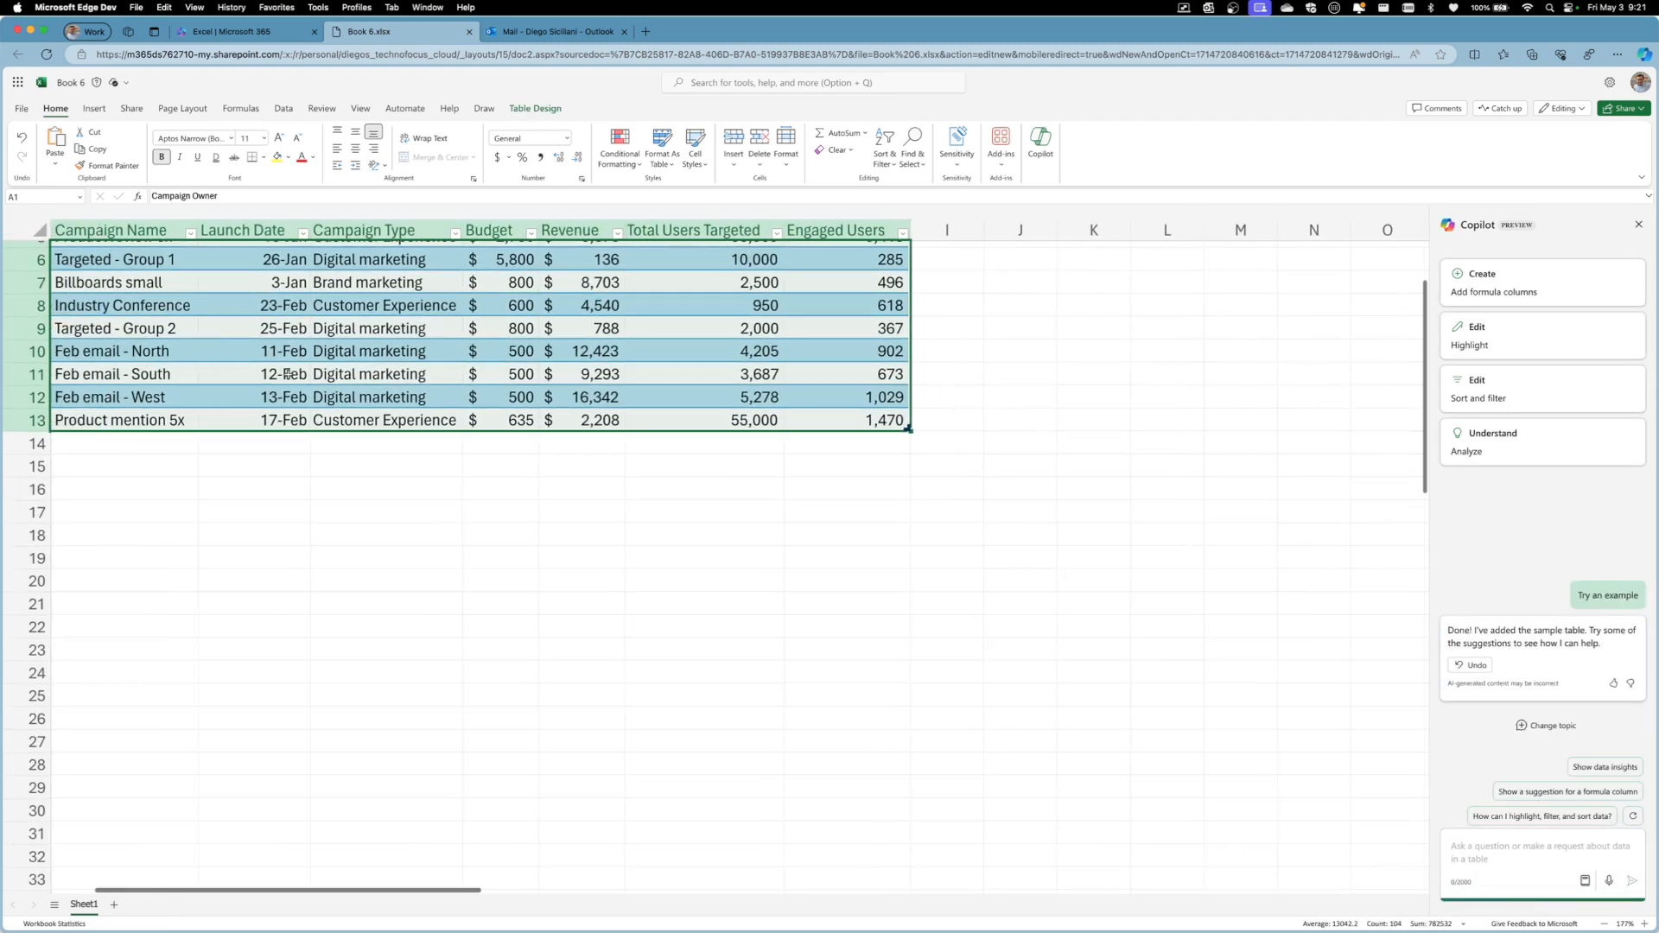
{"action": "scroll", "coordinate": [288, 375], "scroll_direction": "up", "scroll_amount": 2}
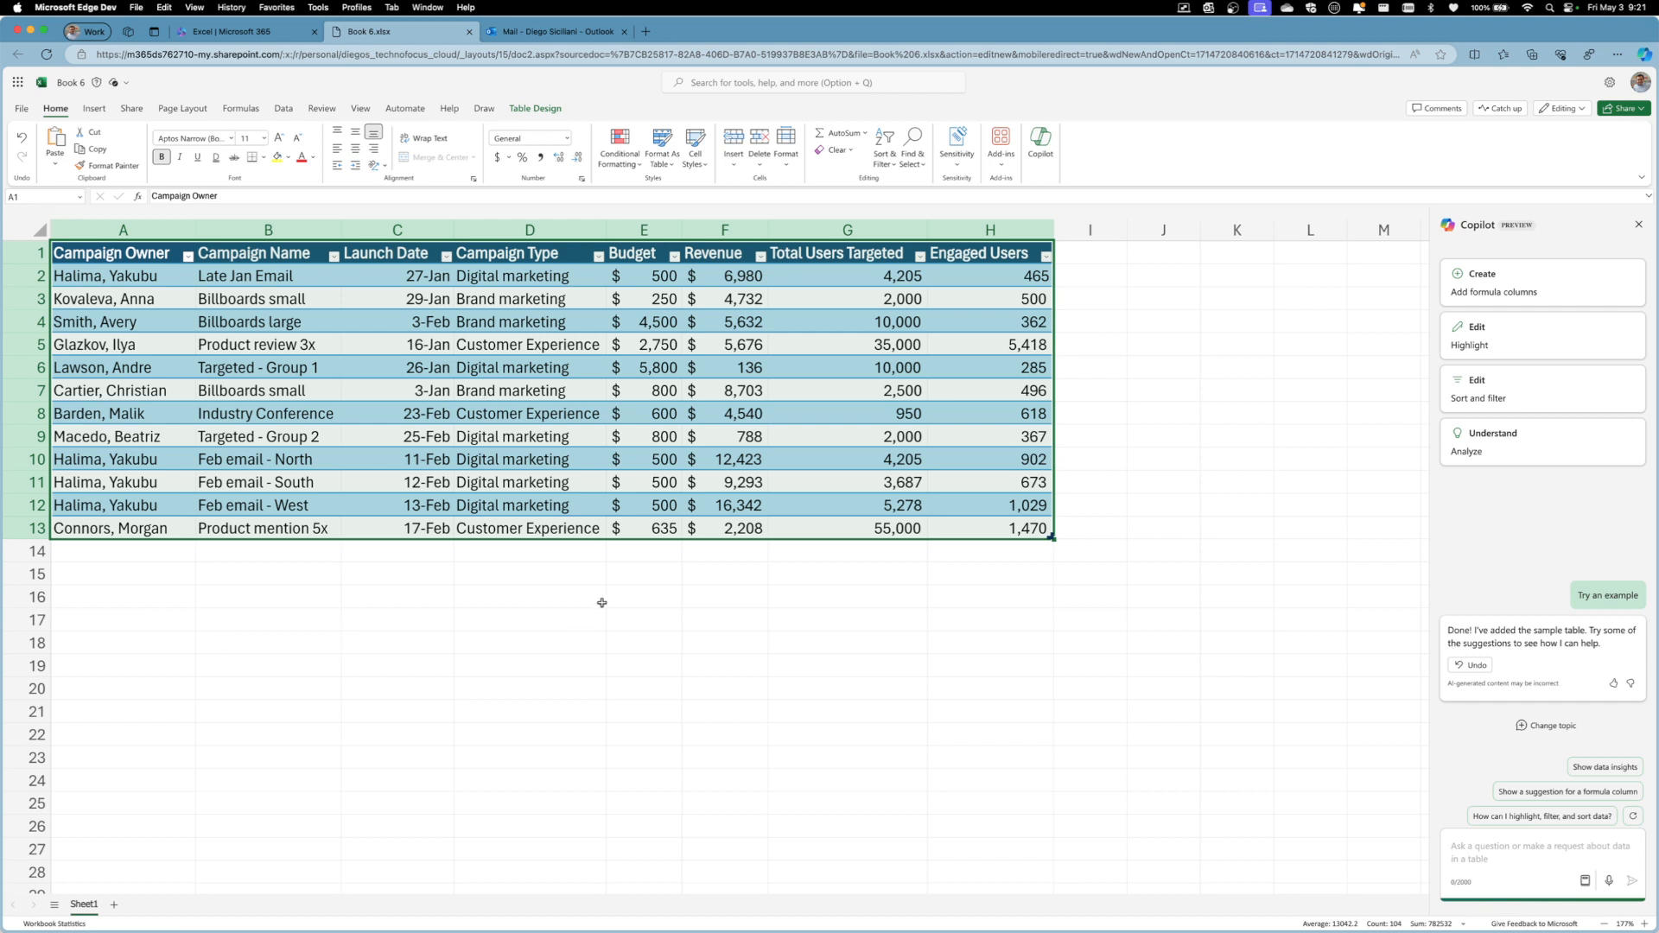
Step: Enter the headers City in D17 and Revenue in E17, below the campaign table
{"action": "left_click", "coordinate": [527, 612]}
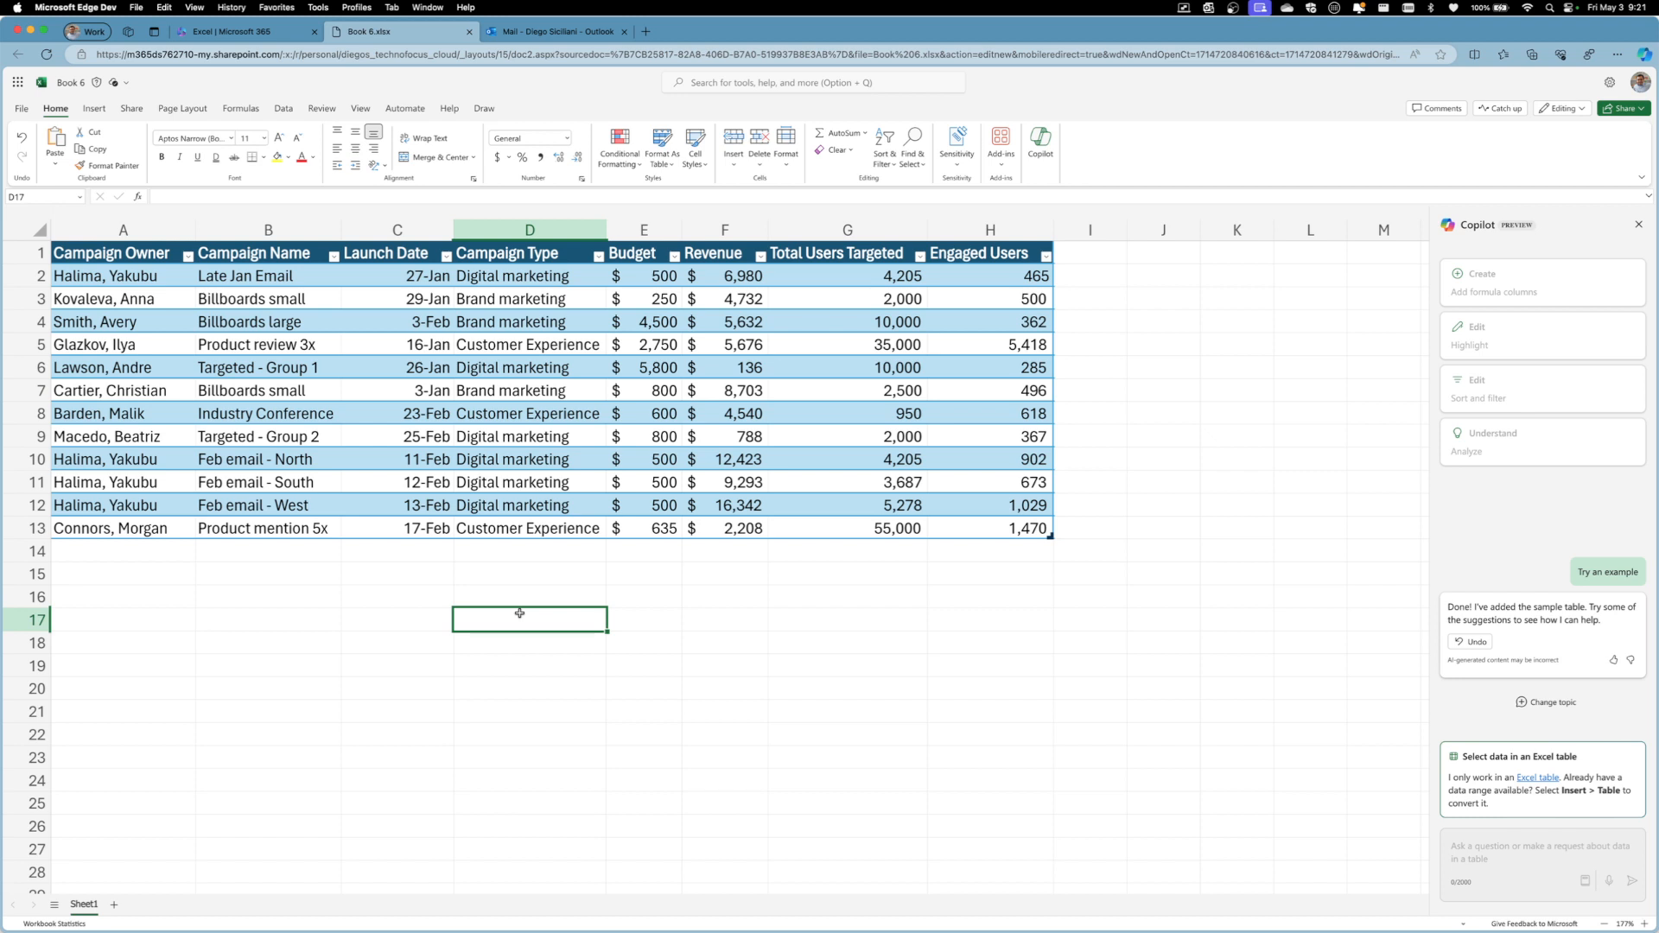
{"action": "type", "text": "City"}
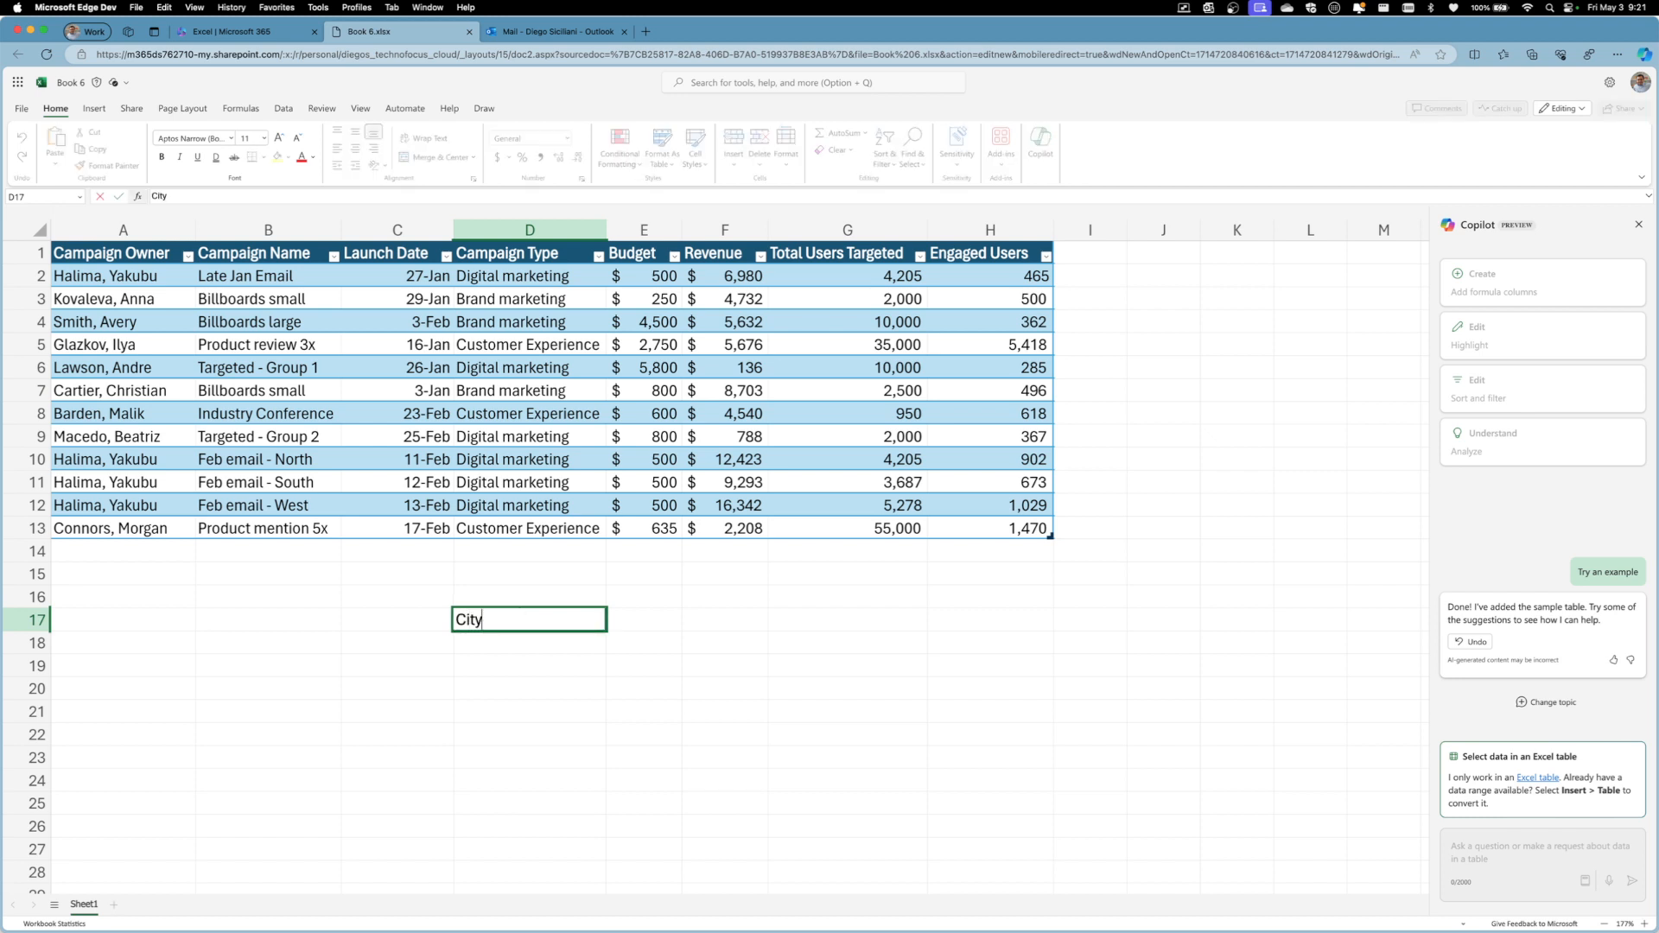
{"action": "key", "text": "Tab"}
{"action": "type", "text": "Reven"}
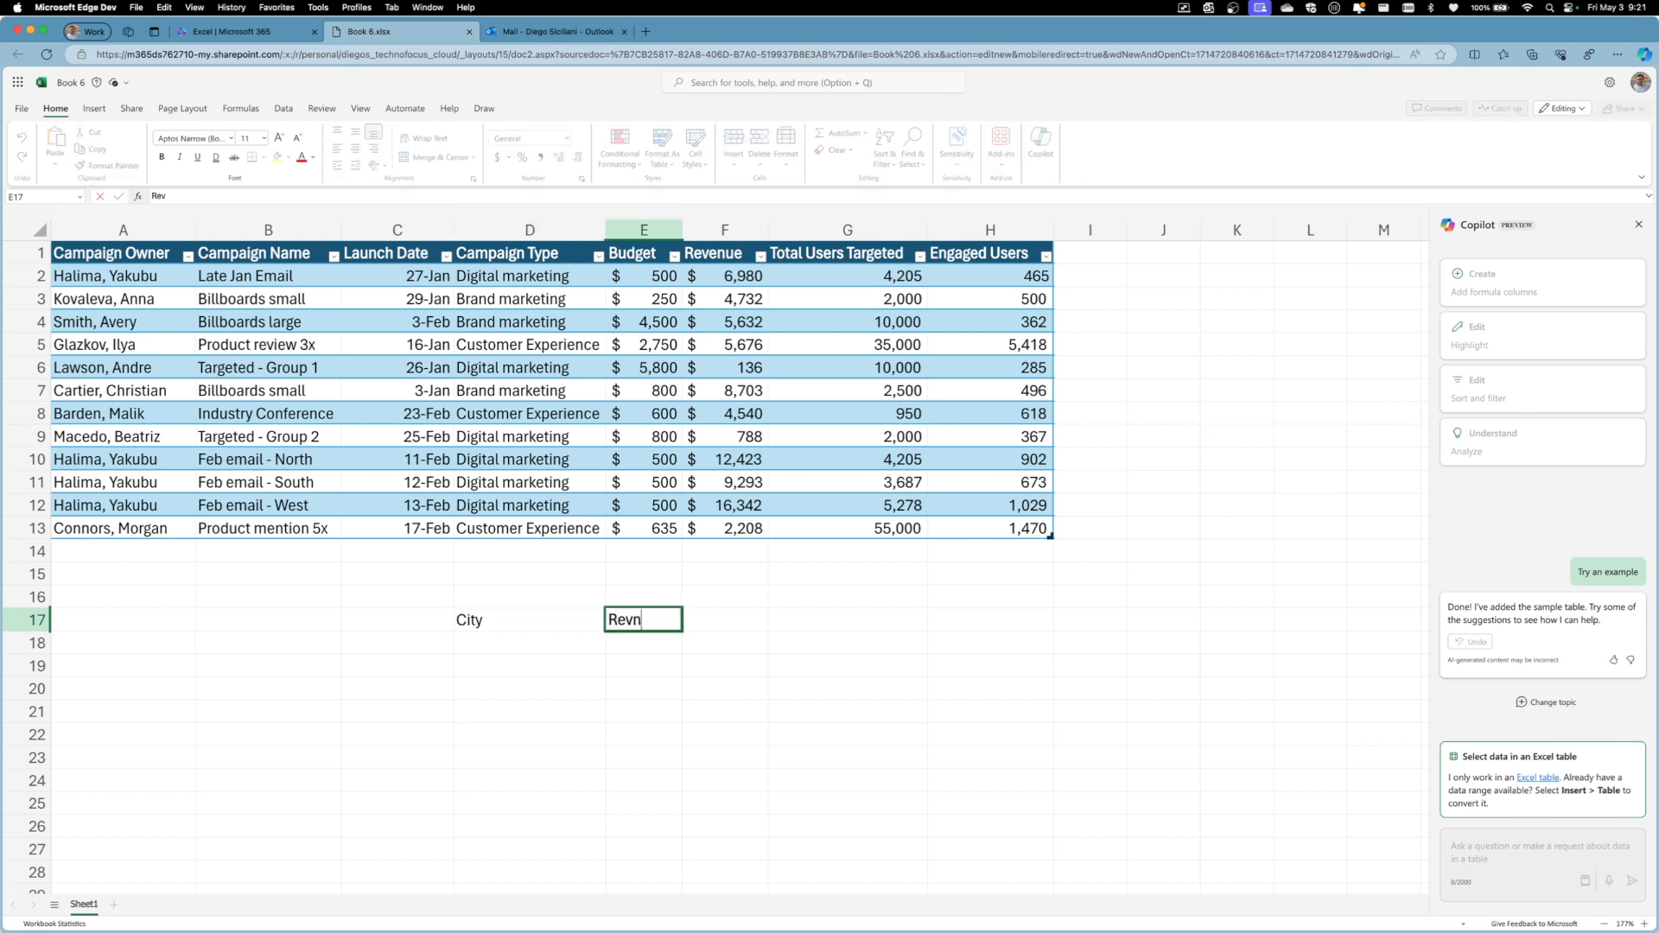
{"action": "type", "text": "ue"}
{"action": "key", "text": "Return"}
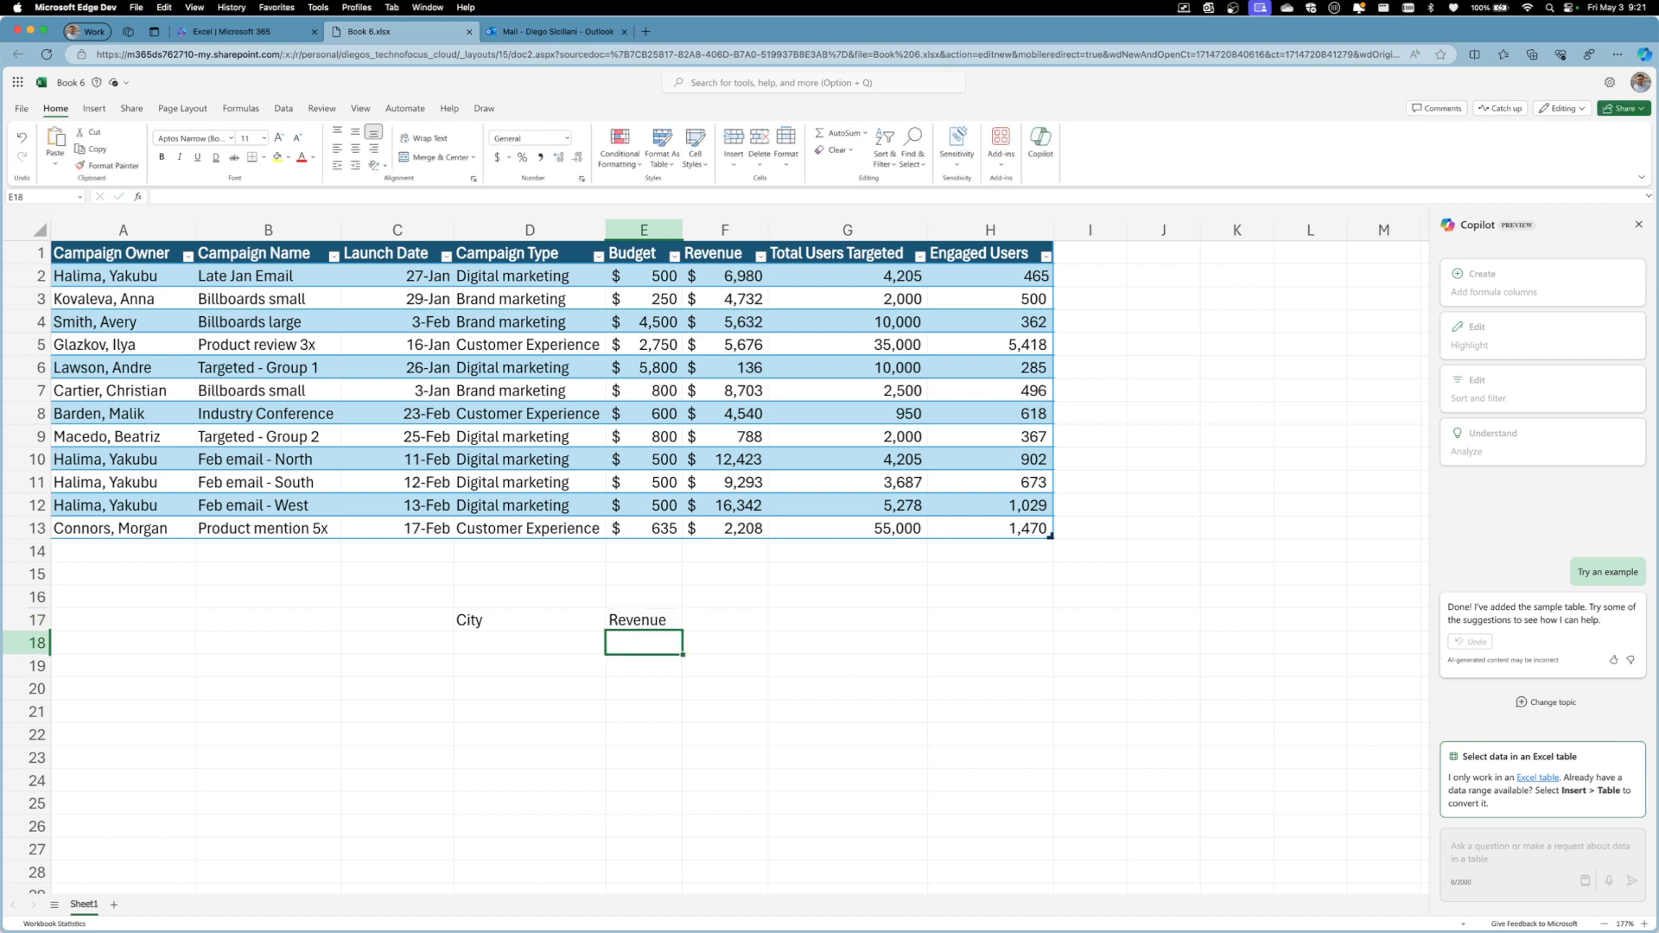
Step: Fill row 18 under the new headers with Amsterdam and a revenue of 100000
{"action": "type", "text": "Amsterdam"}
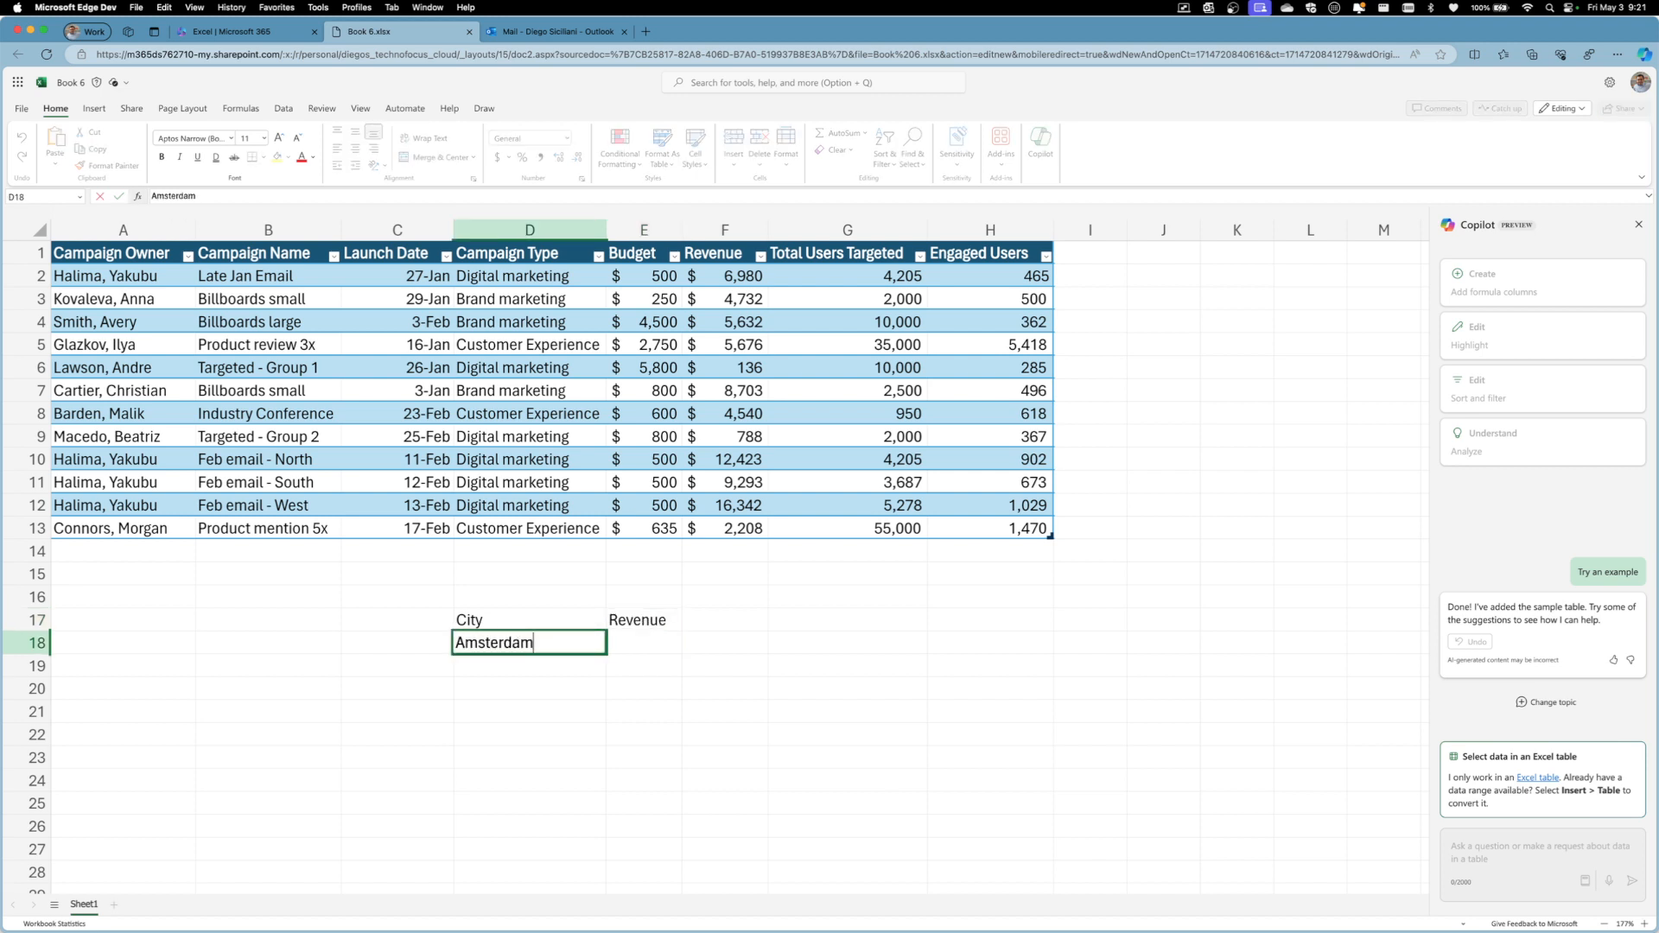
{"action": "key", "text": "Tab"}
{"action": "type", "text": "100000"}
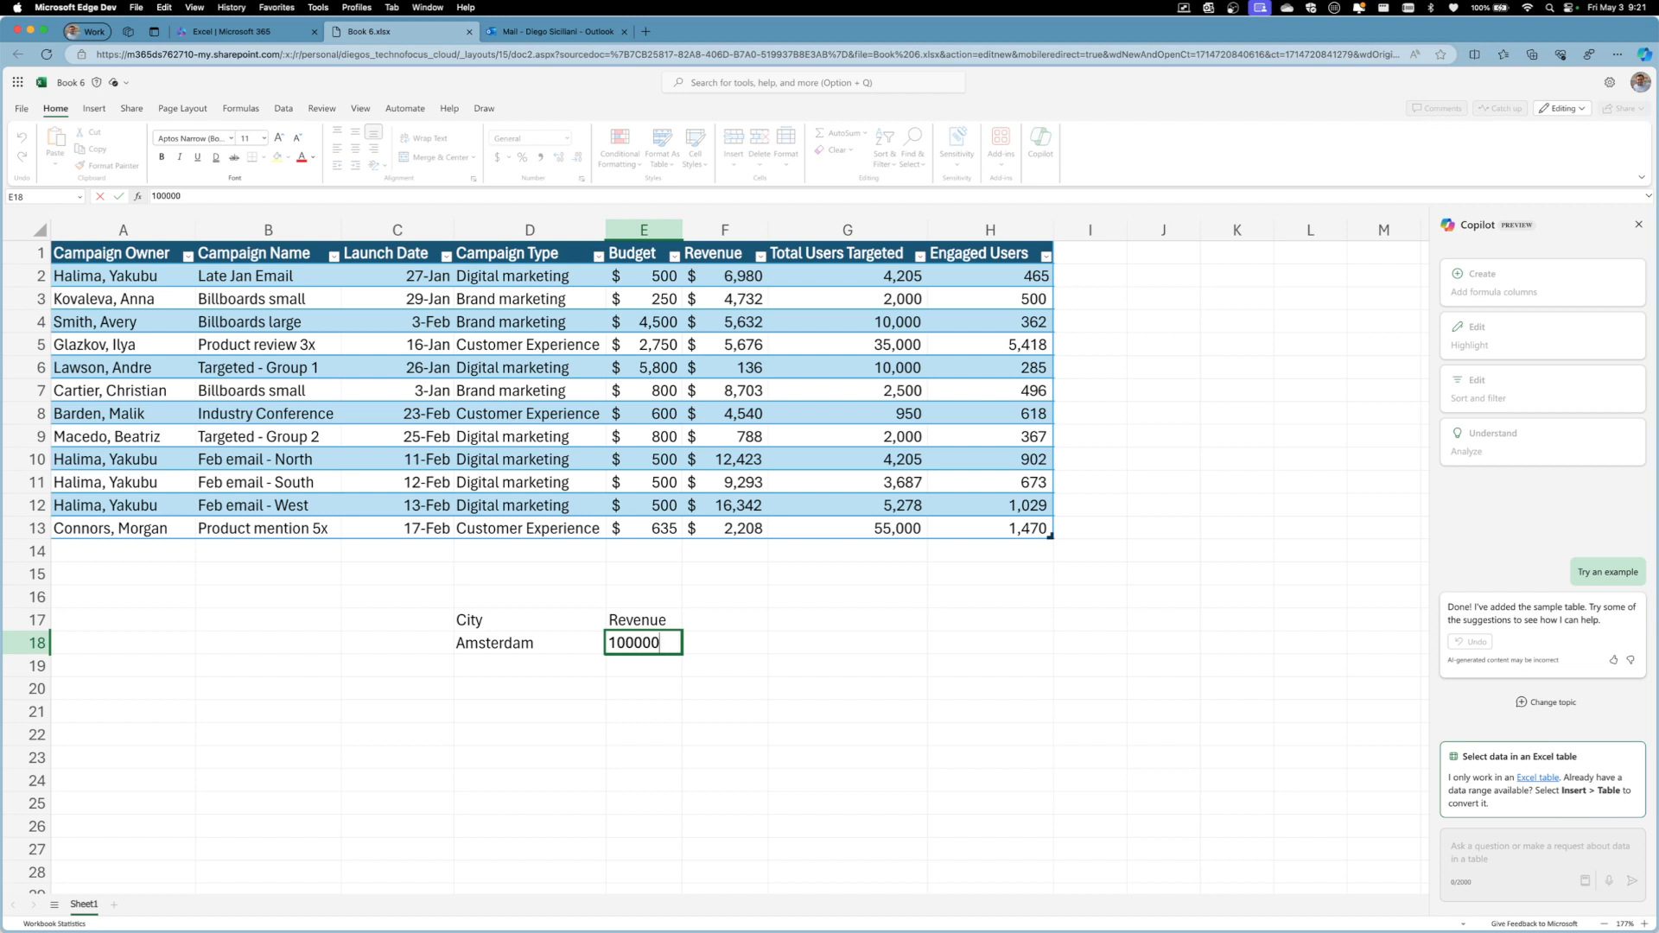
{"action": "key", "text": "Return"}
{"action": "key", "text": "Left"}
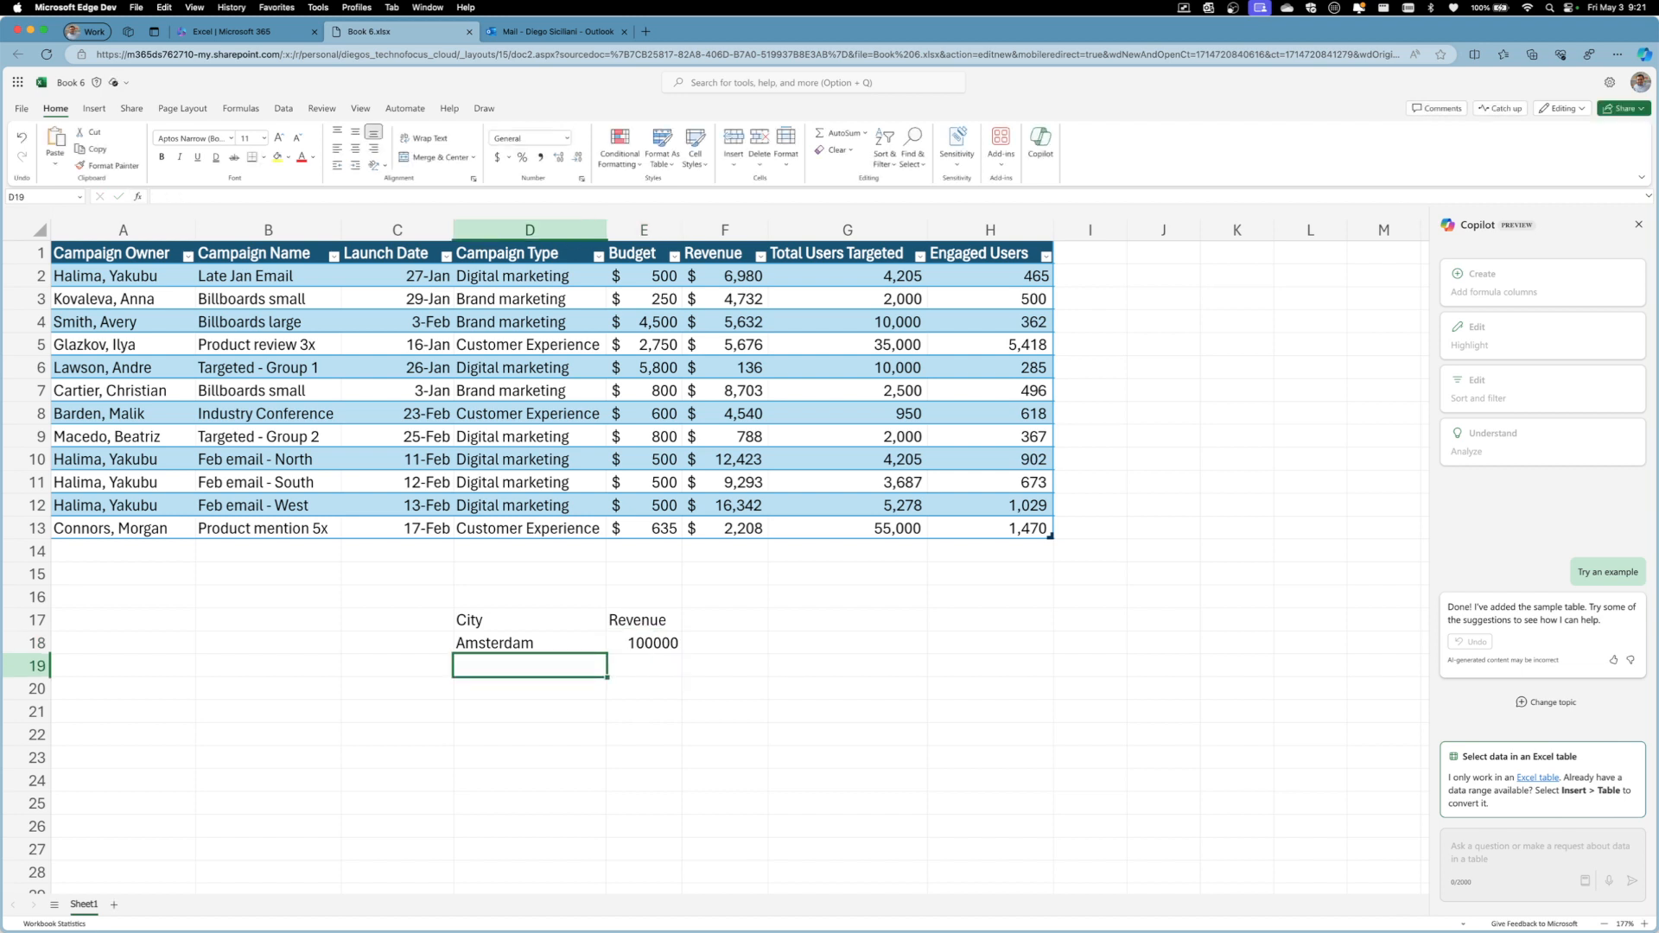
Step: Fill row 19 of the city list with New York and a revenue of 200000
{"action": "type", "text": "New"}
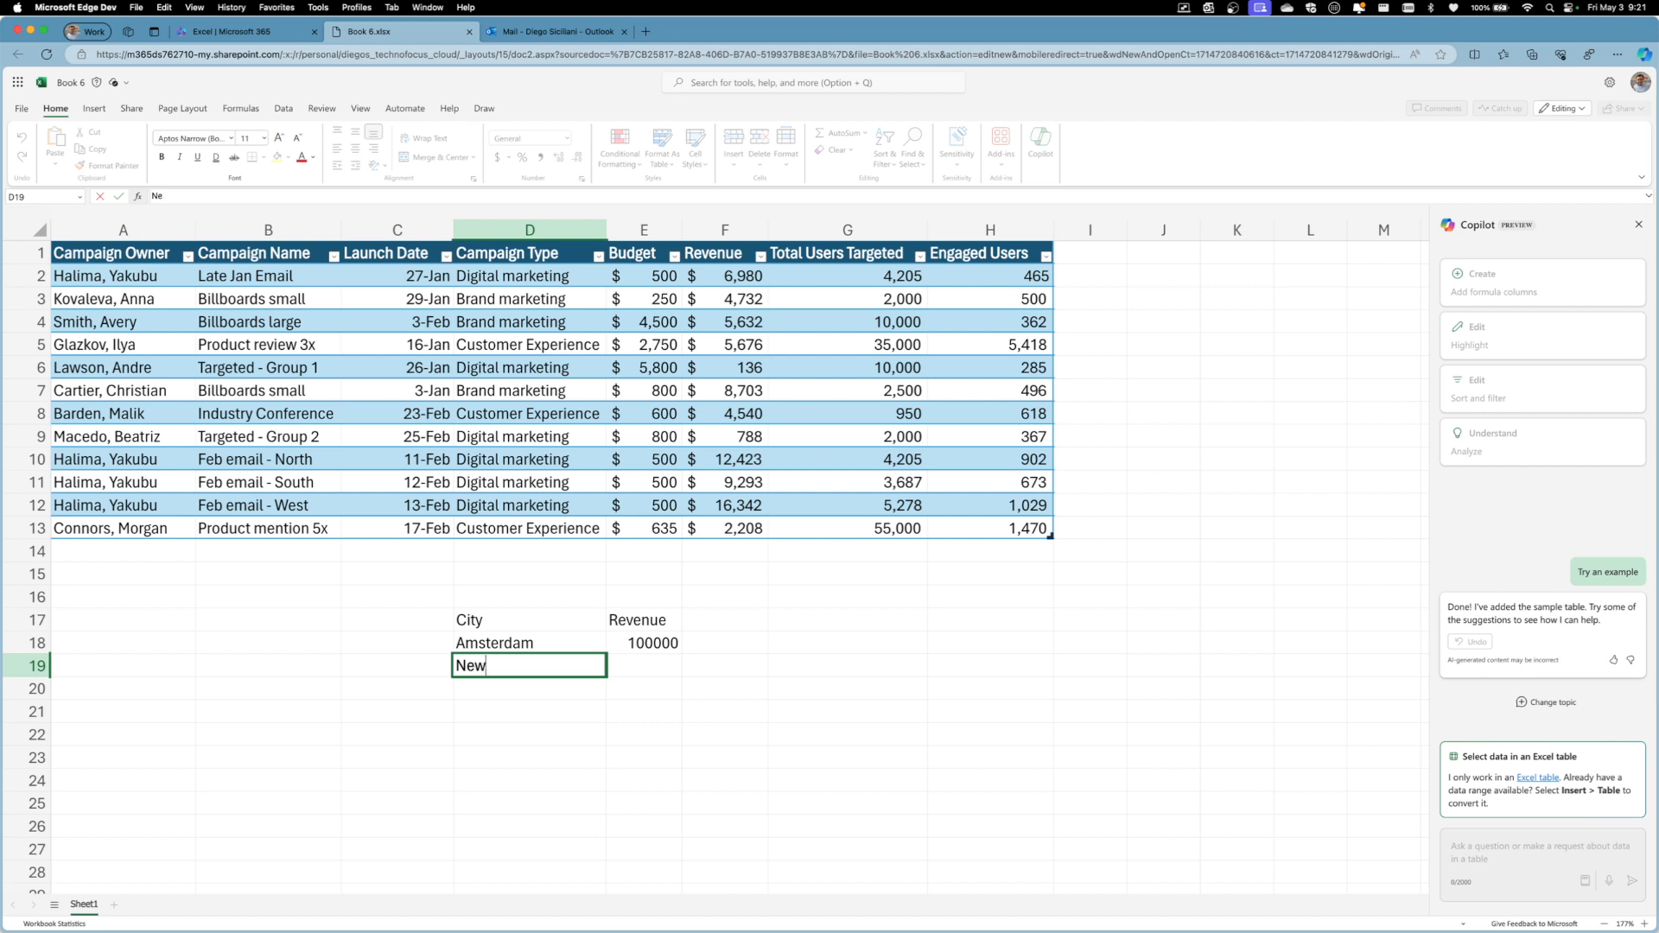
{"action": "type", "text": " York"}
{"action": "key", "text": "Tab"}
{"action": "type", "text": "200000"}
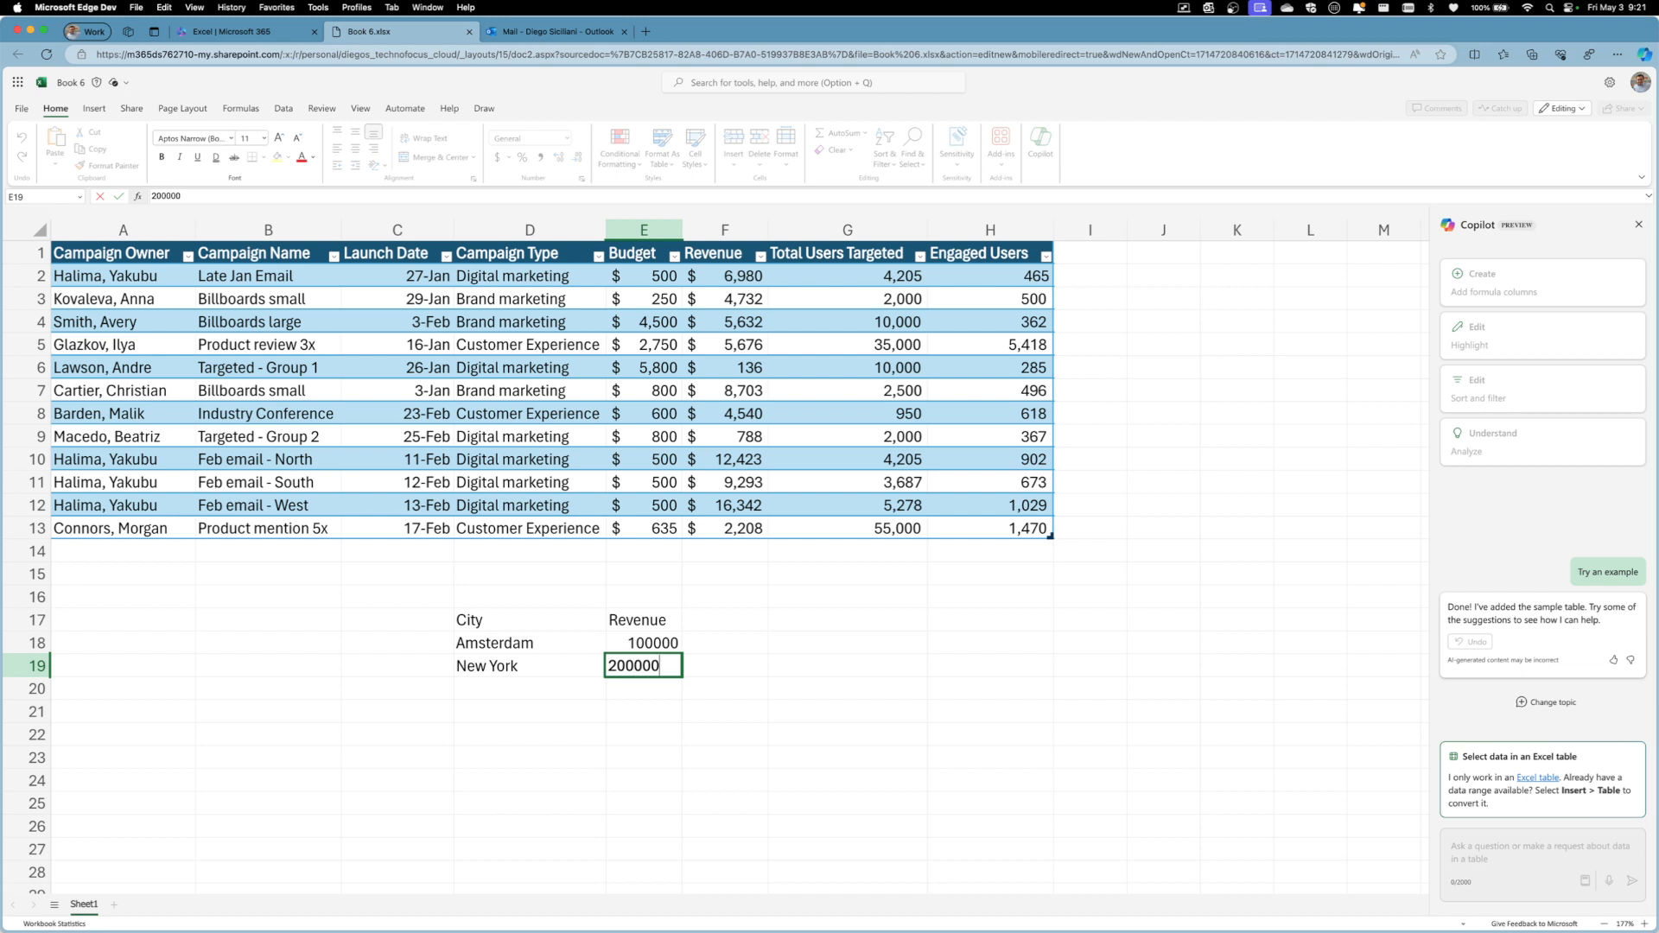
{"action": "key", "text": "Return"}
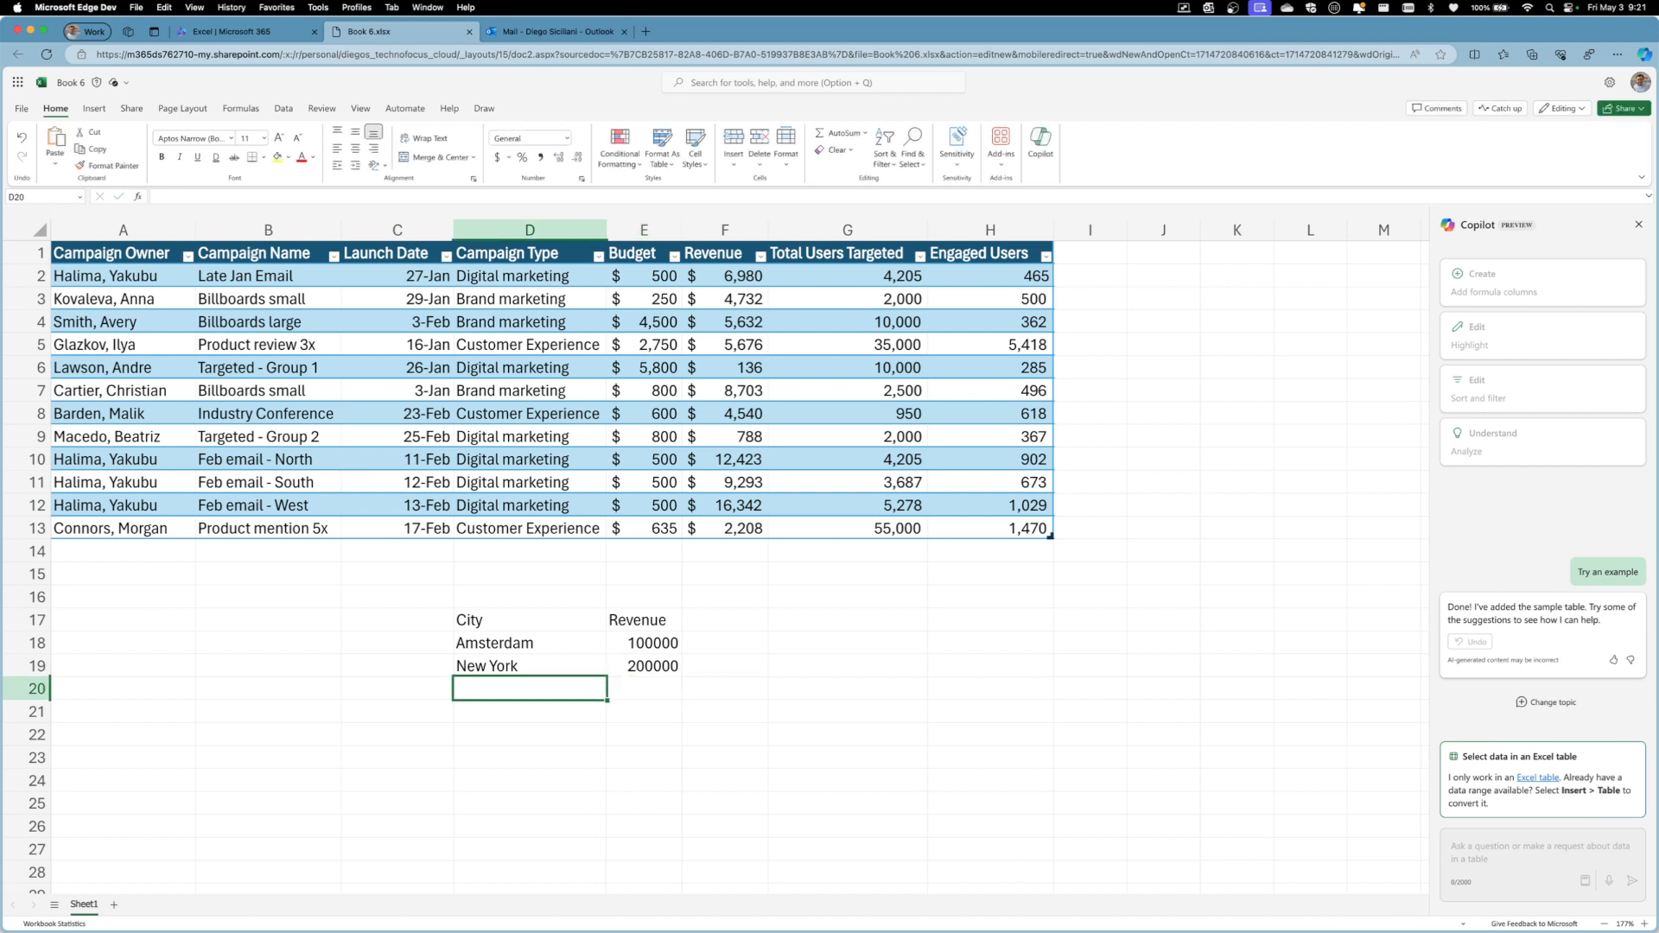
Step: Fill row 20 of the city list with Sydney and a revenue of 300000
{"action": "type", "text": "Sydney"}
{"action": "key", "text": "Tab"}
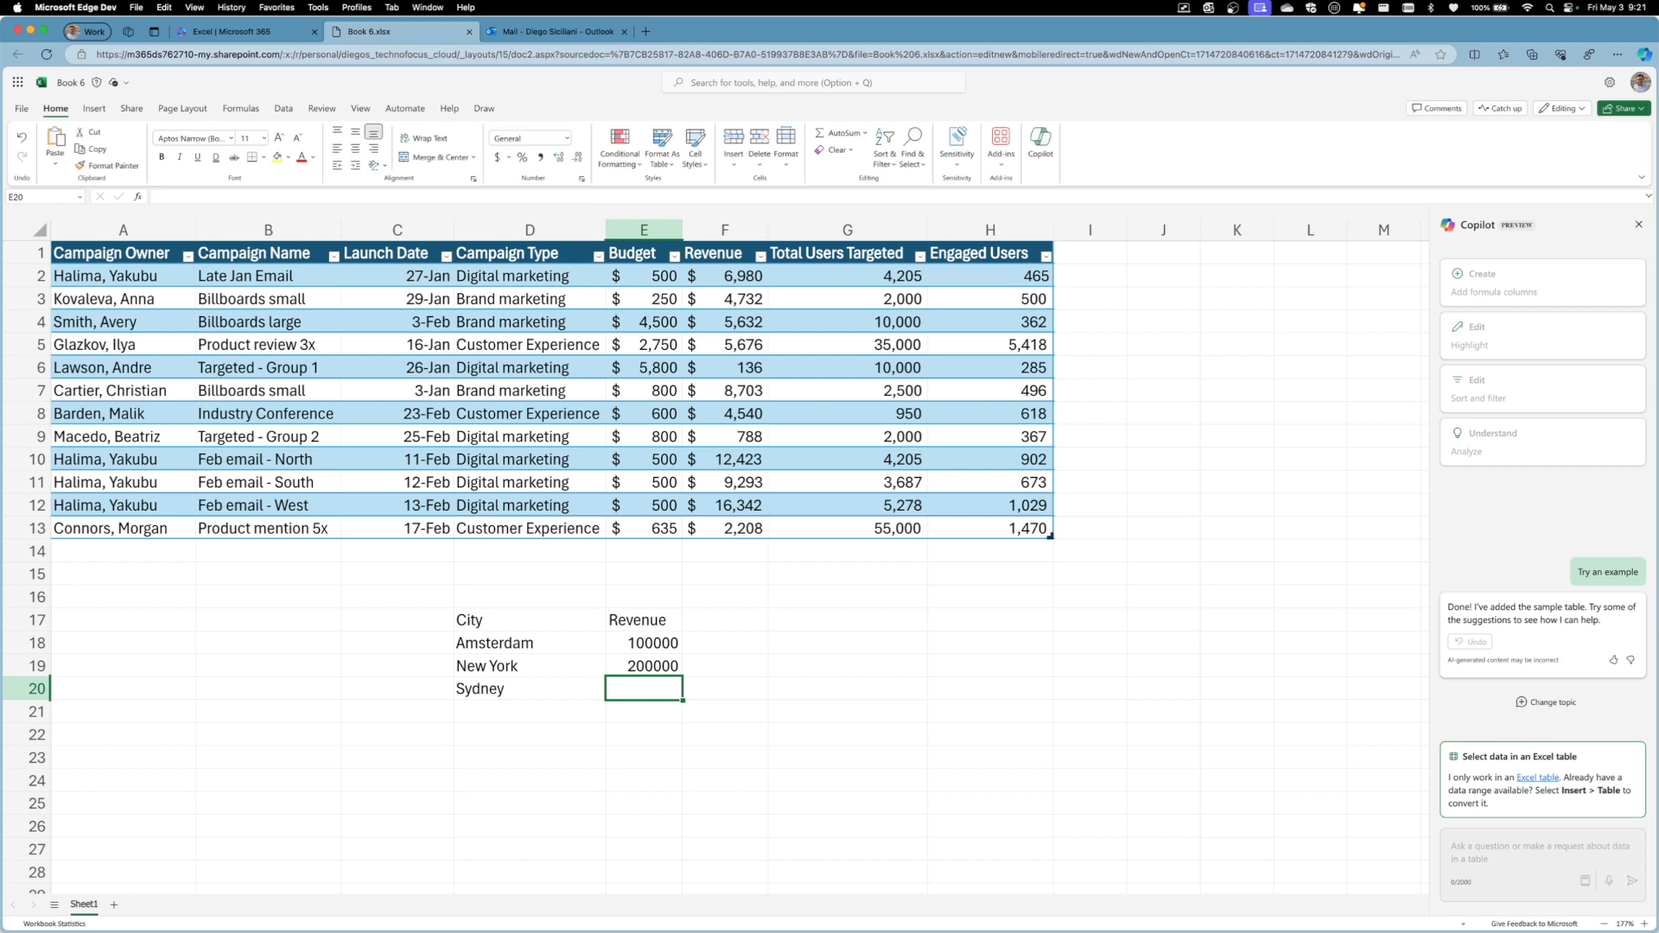
{"action": "type", "text": "300000"}
{"action": "key", "text": "Return"}
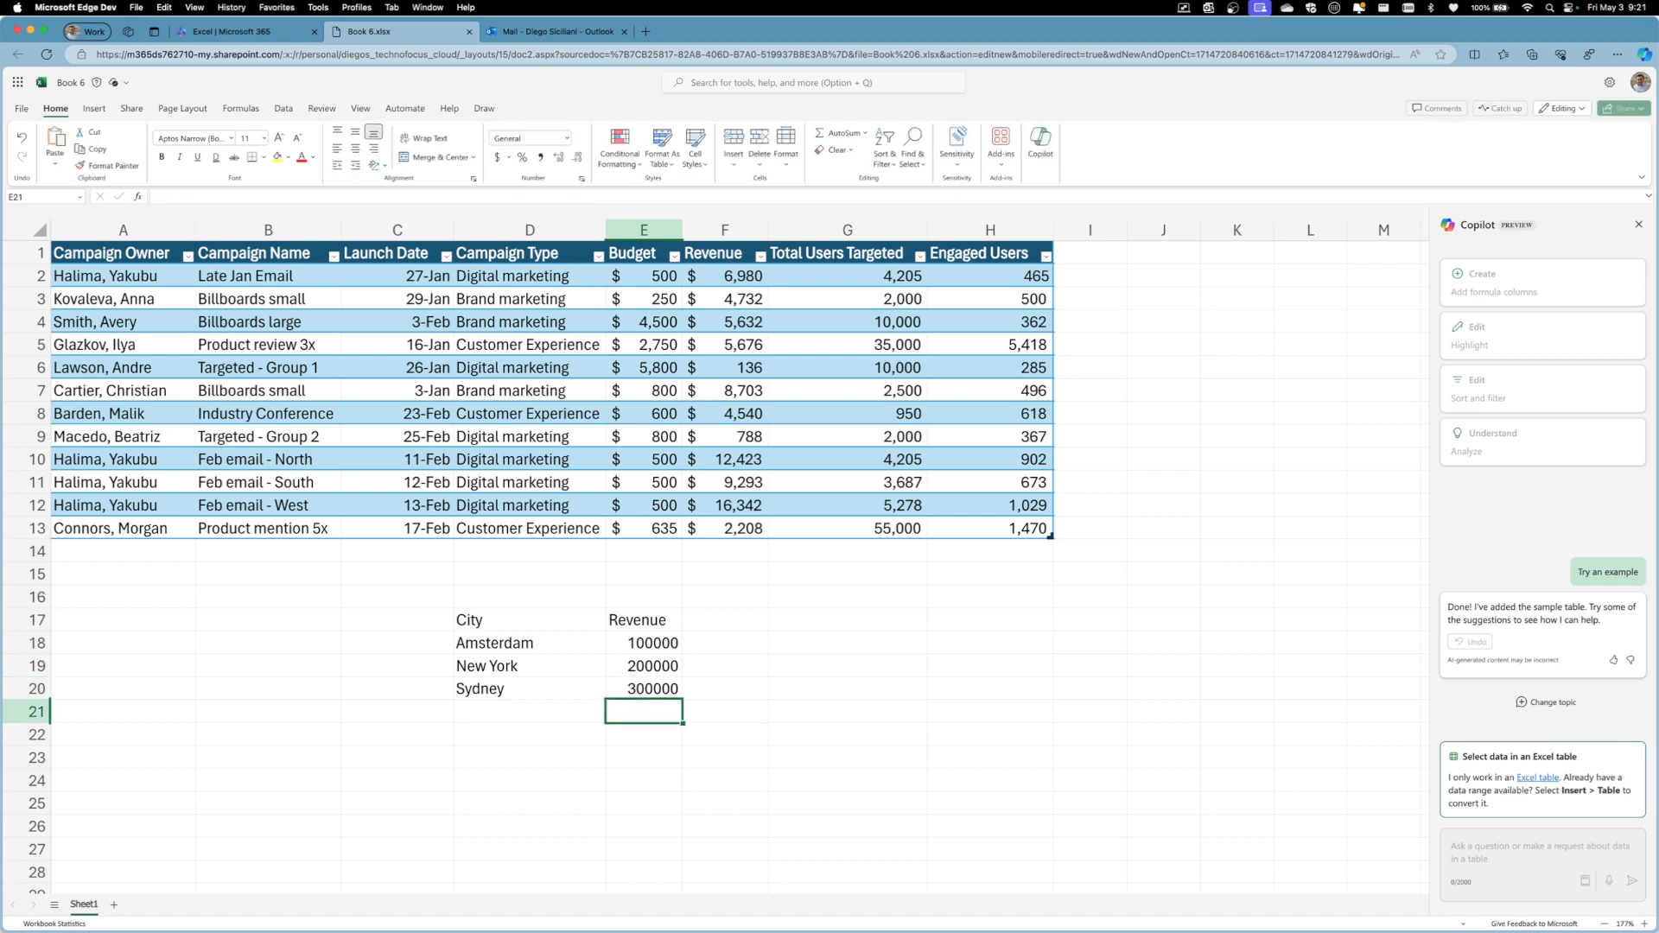
{"action": "left_click", "coordinate": [471, 626]}
{"action": "left_click", "coordinate": [493, 651]}
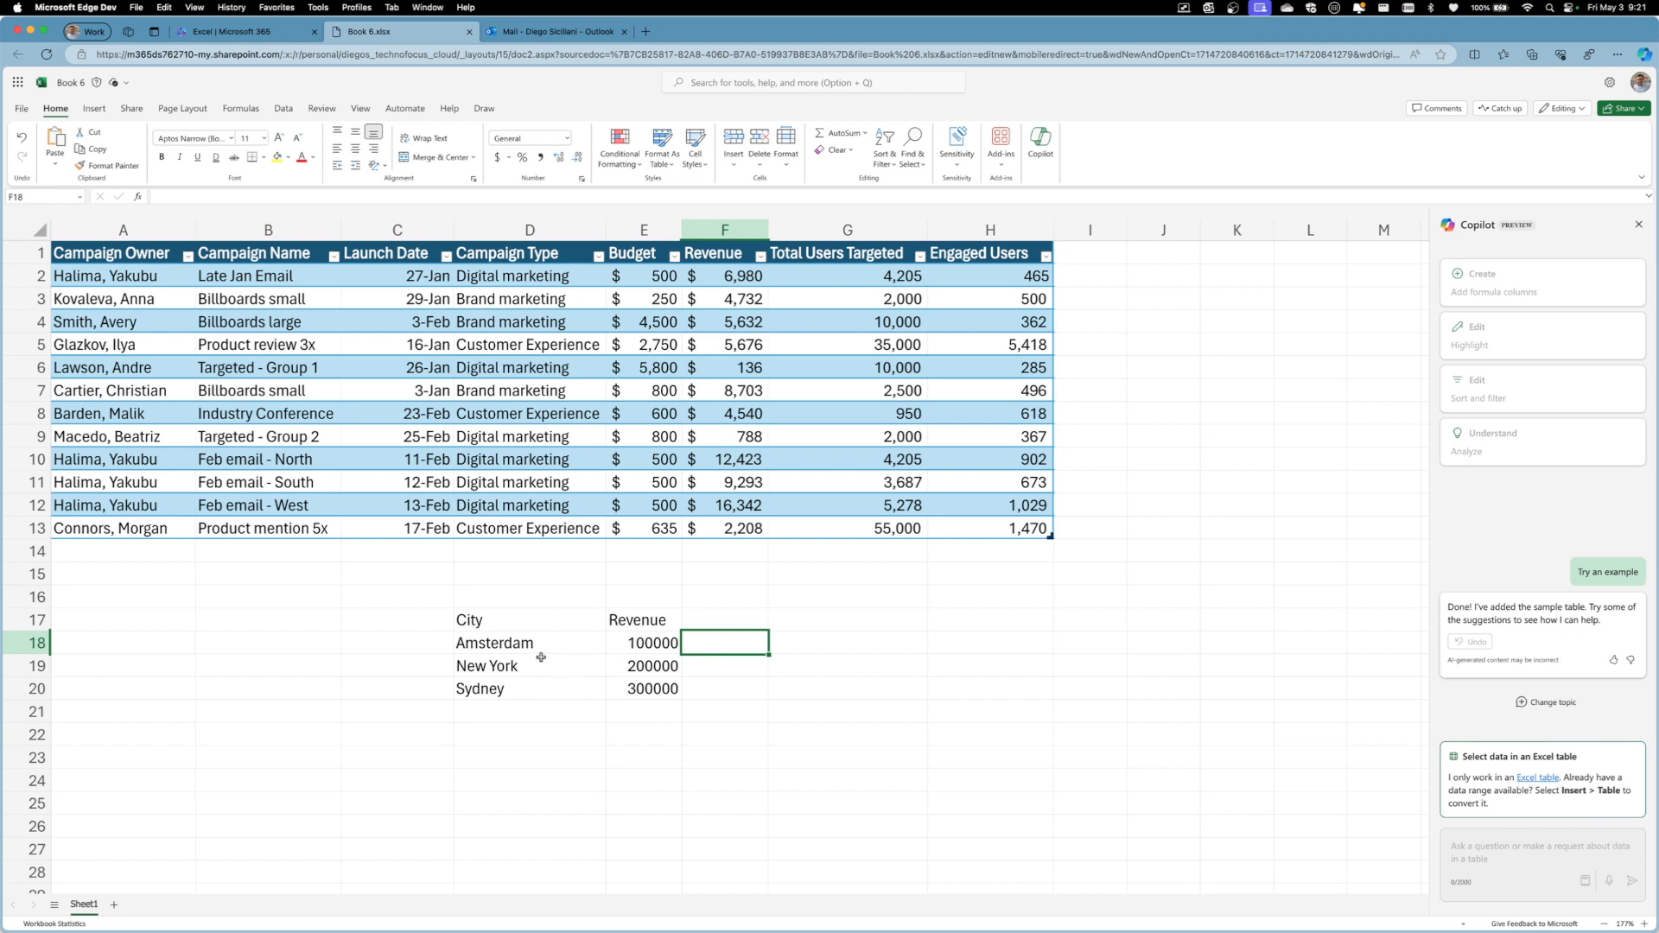
{"action": "key", "text": "Down"}
{"action": "key", "text": "Up"}
{"action": "key", "text": "Up"}
{"action": "key", "text": "Right"}
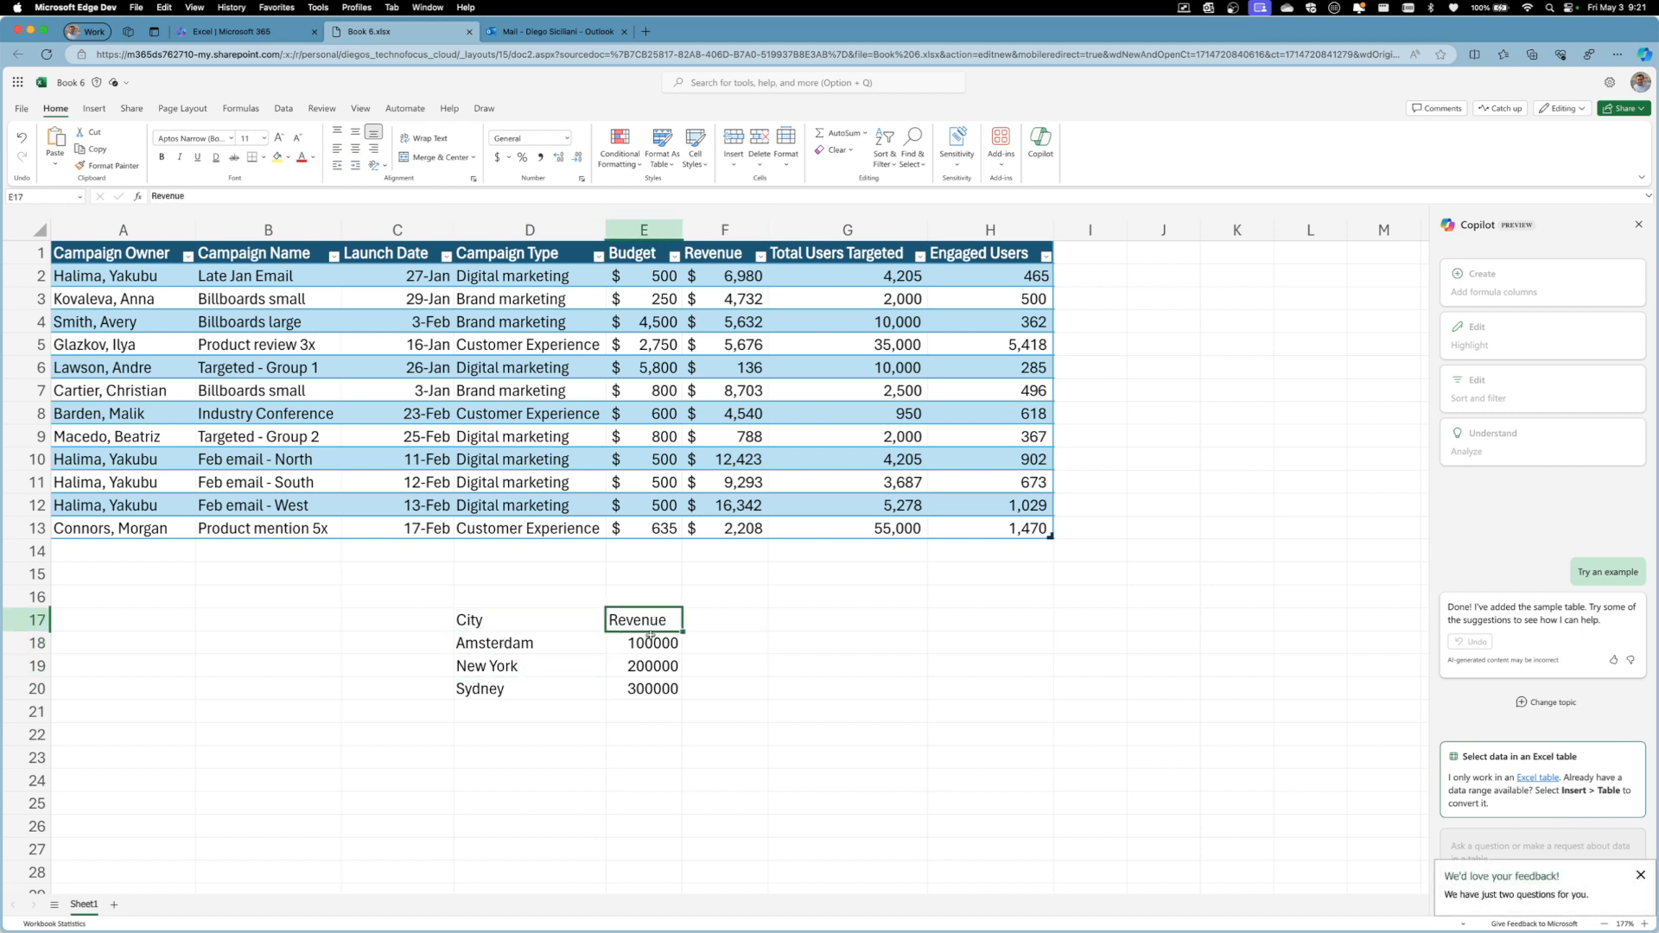
{"action": "key", "text": "Down"}
{"action": "left_click", "coordinate": [517, 647]}
{"action": "left_click", "coordinate": [502, 672]}
{"action": "left_click", "coordinate": [627, 670]}
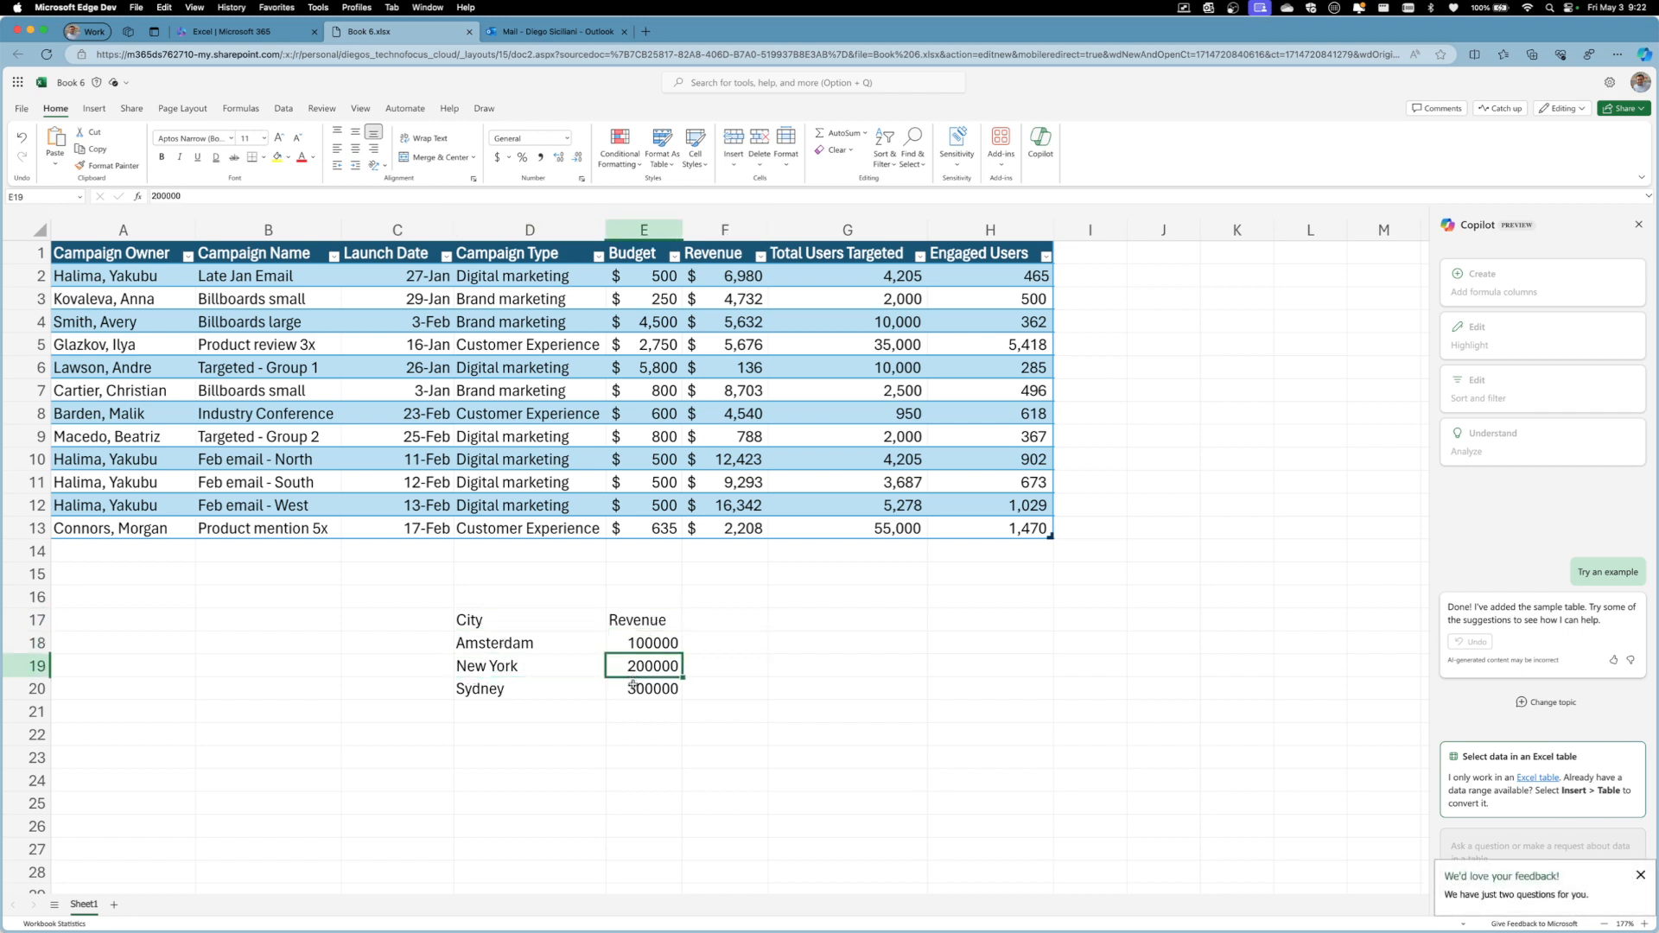
{"action": "left_click", "coordinate": [632, 683]}
{"action": "left_click", "coordinate": [509, 691]}
{"action": "left_click", "coordinate": [509, 645]}
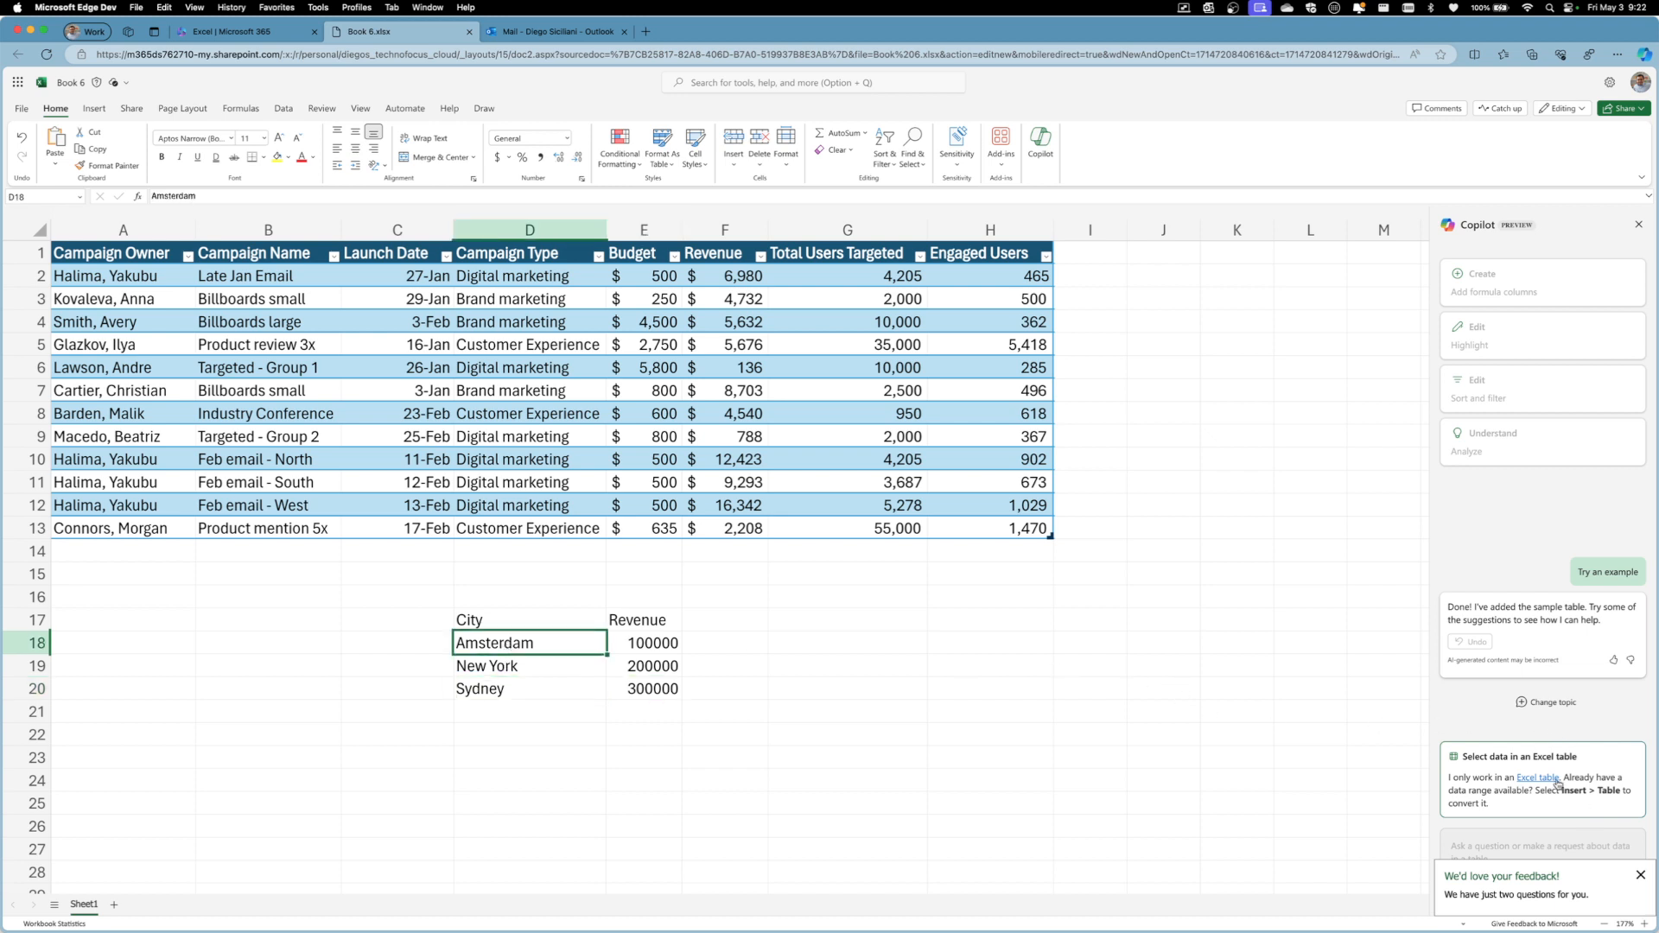
Step: Dismiss the feedback request and convert the city data in D17:E20 into a table with headers
{"action": "left_click", "coordinate": [1639, 877]}
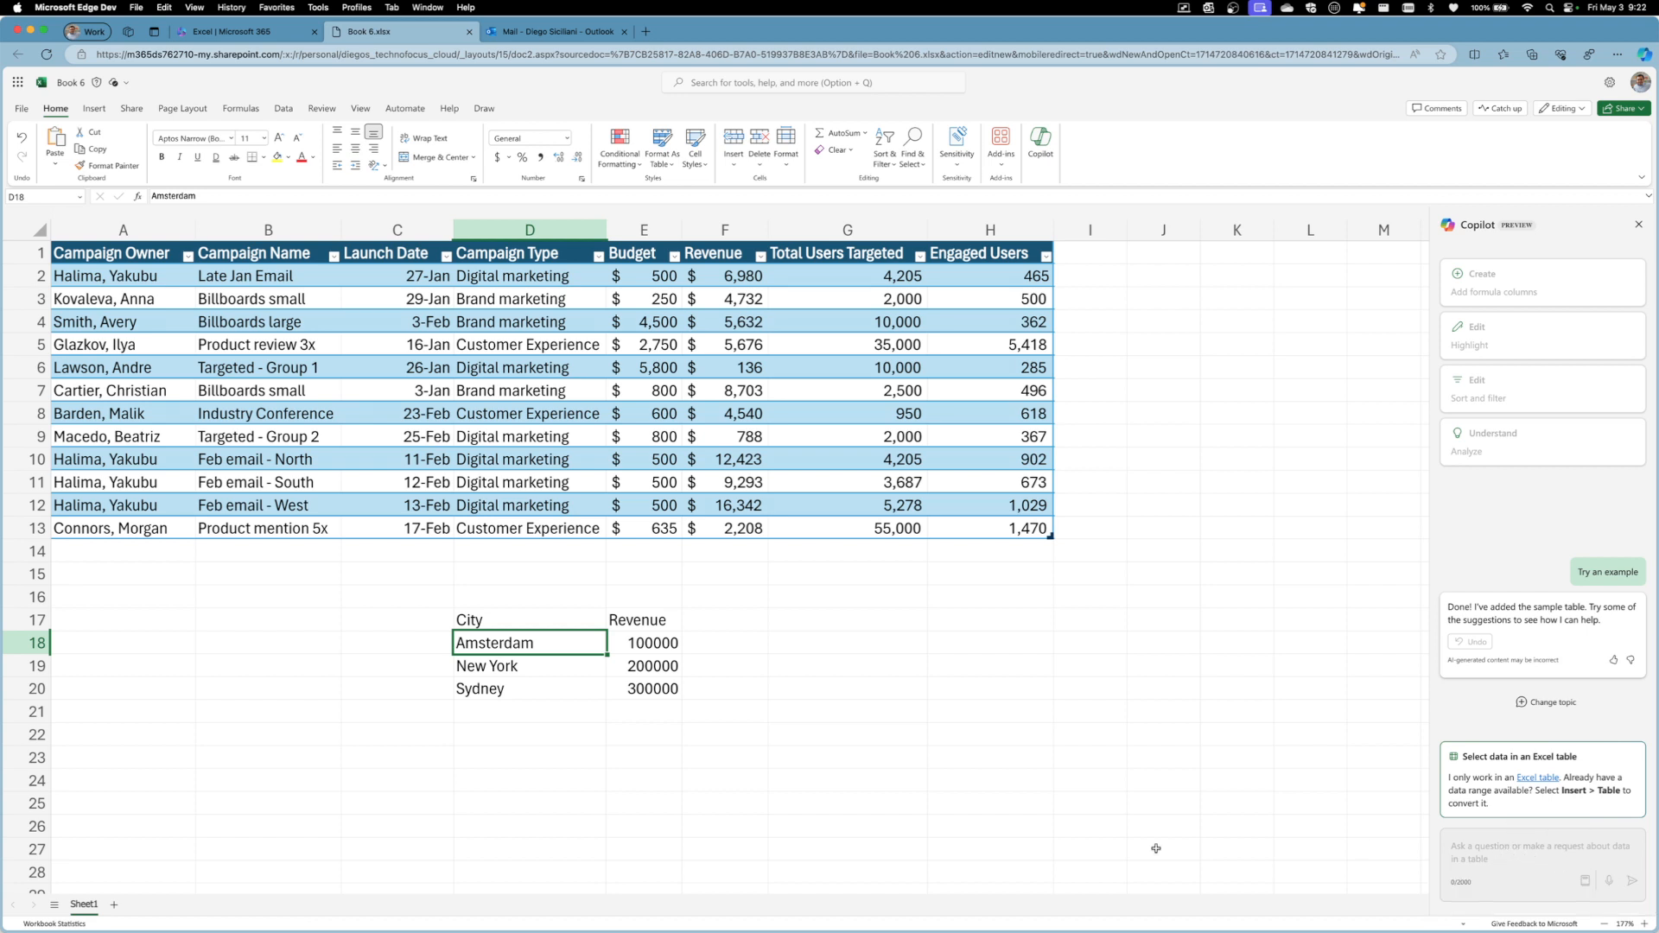
{"action": "left_click", "coordinate": [496, 624]}
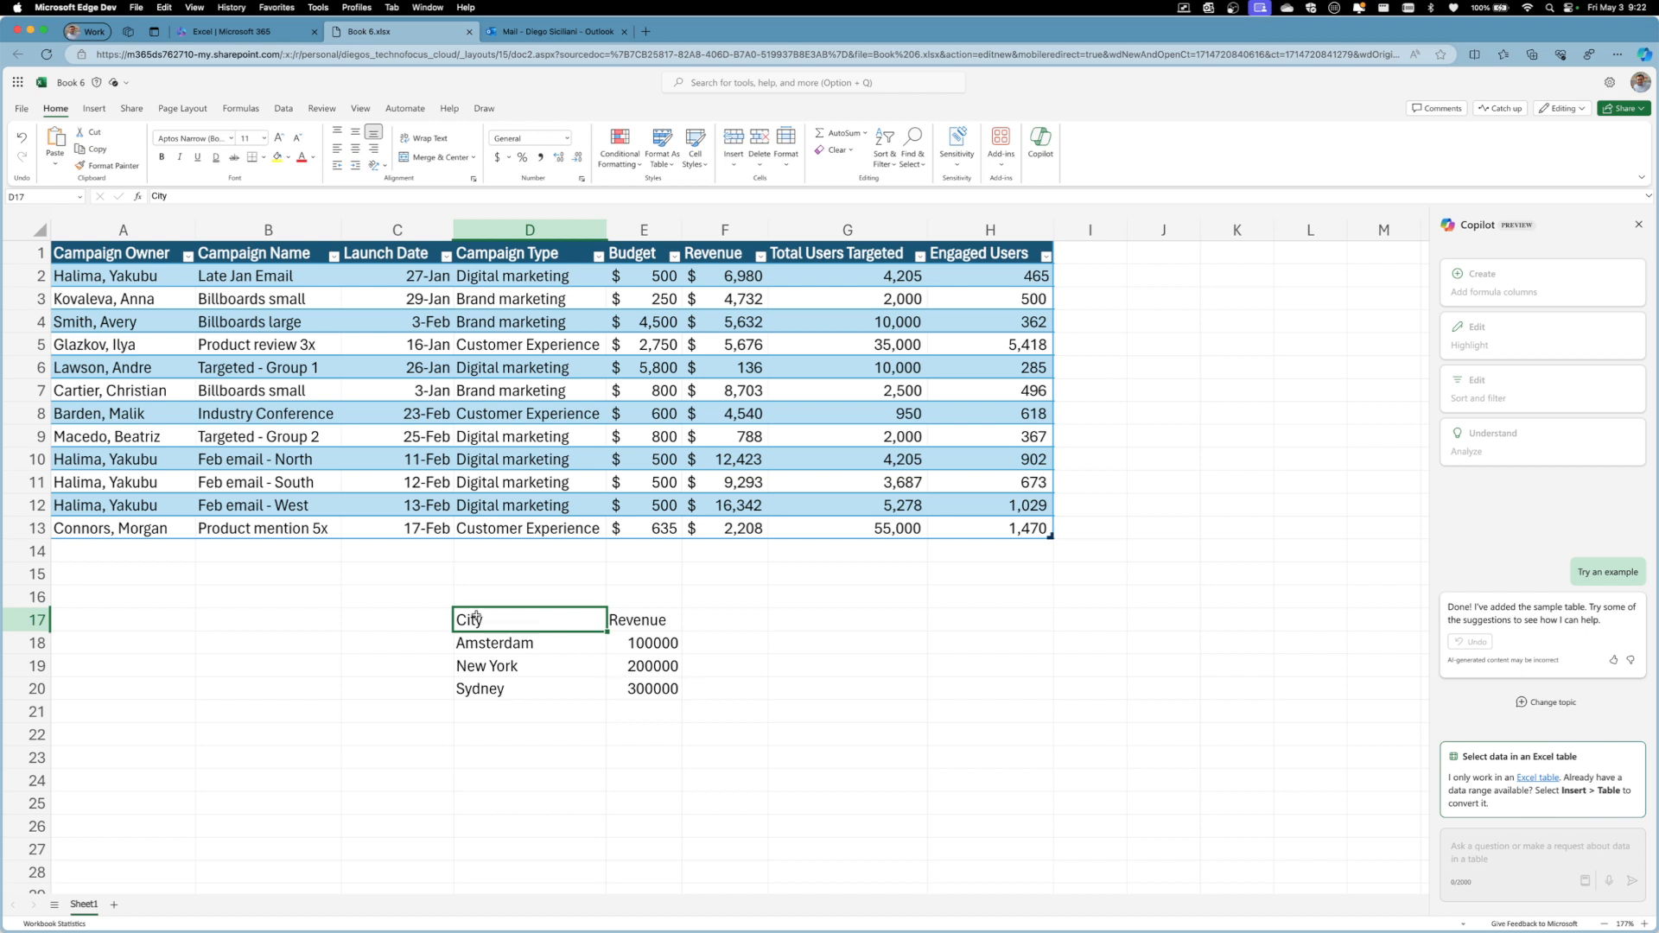
{"action": "left_click_drag", "start_coordinate": [521, 617], "coordinate": [657, 686]}
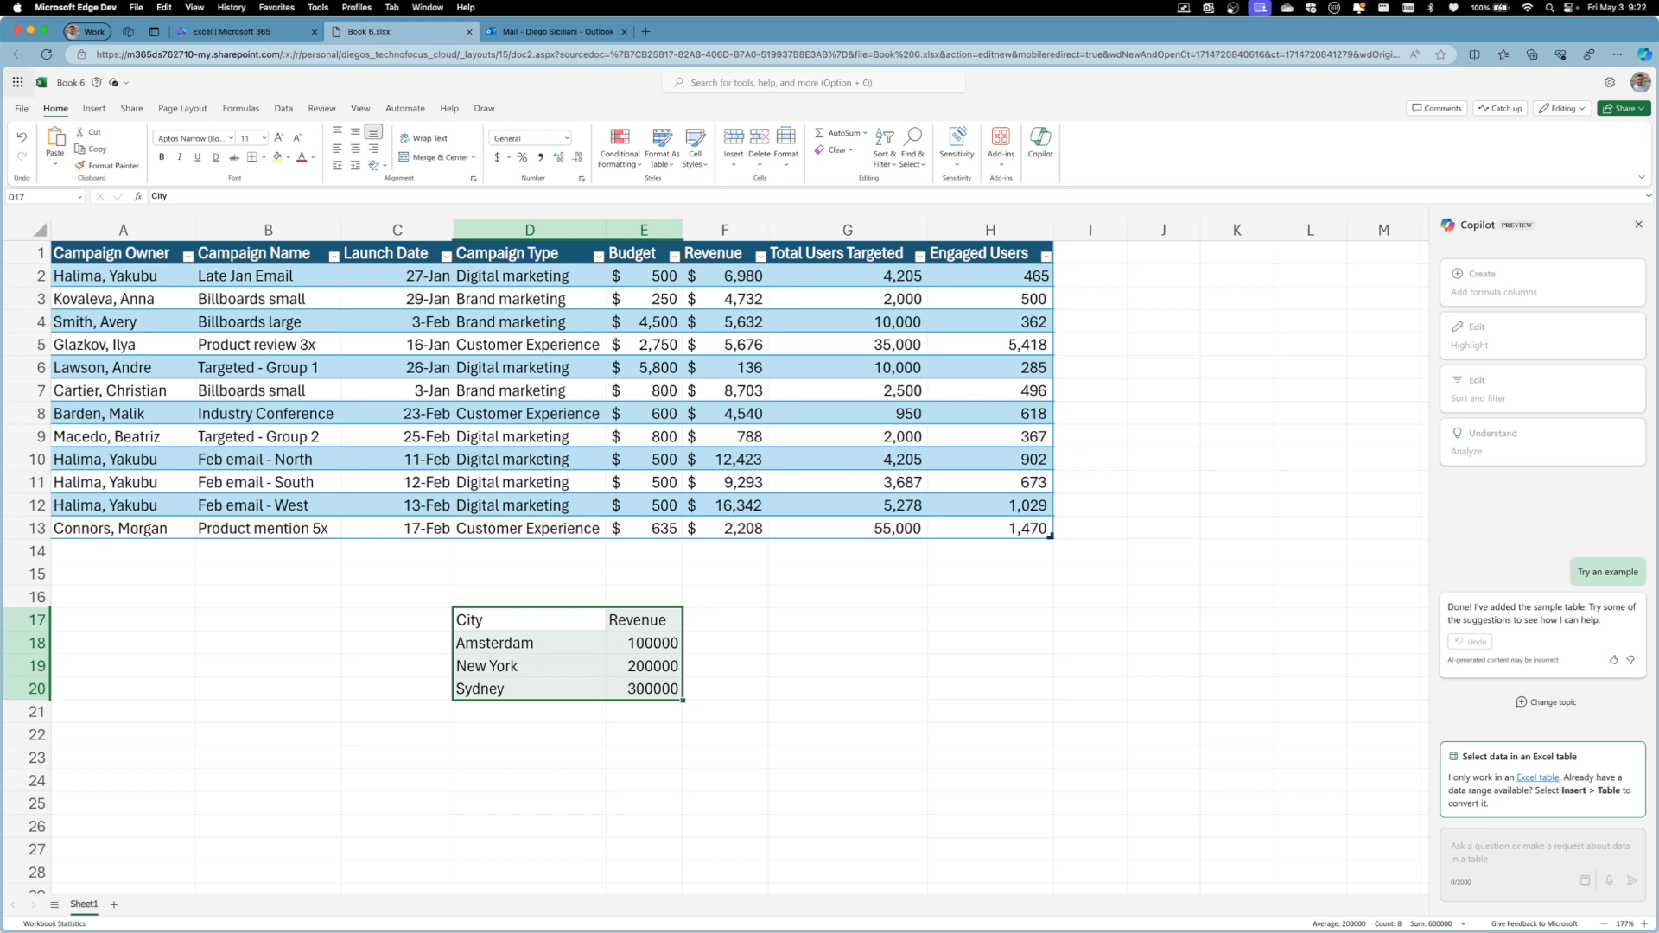
{"action": "left_click", "coordinate": [95, 109]}
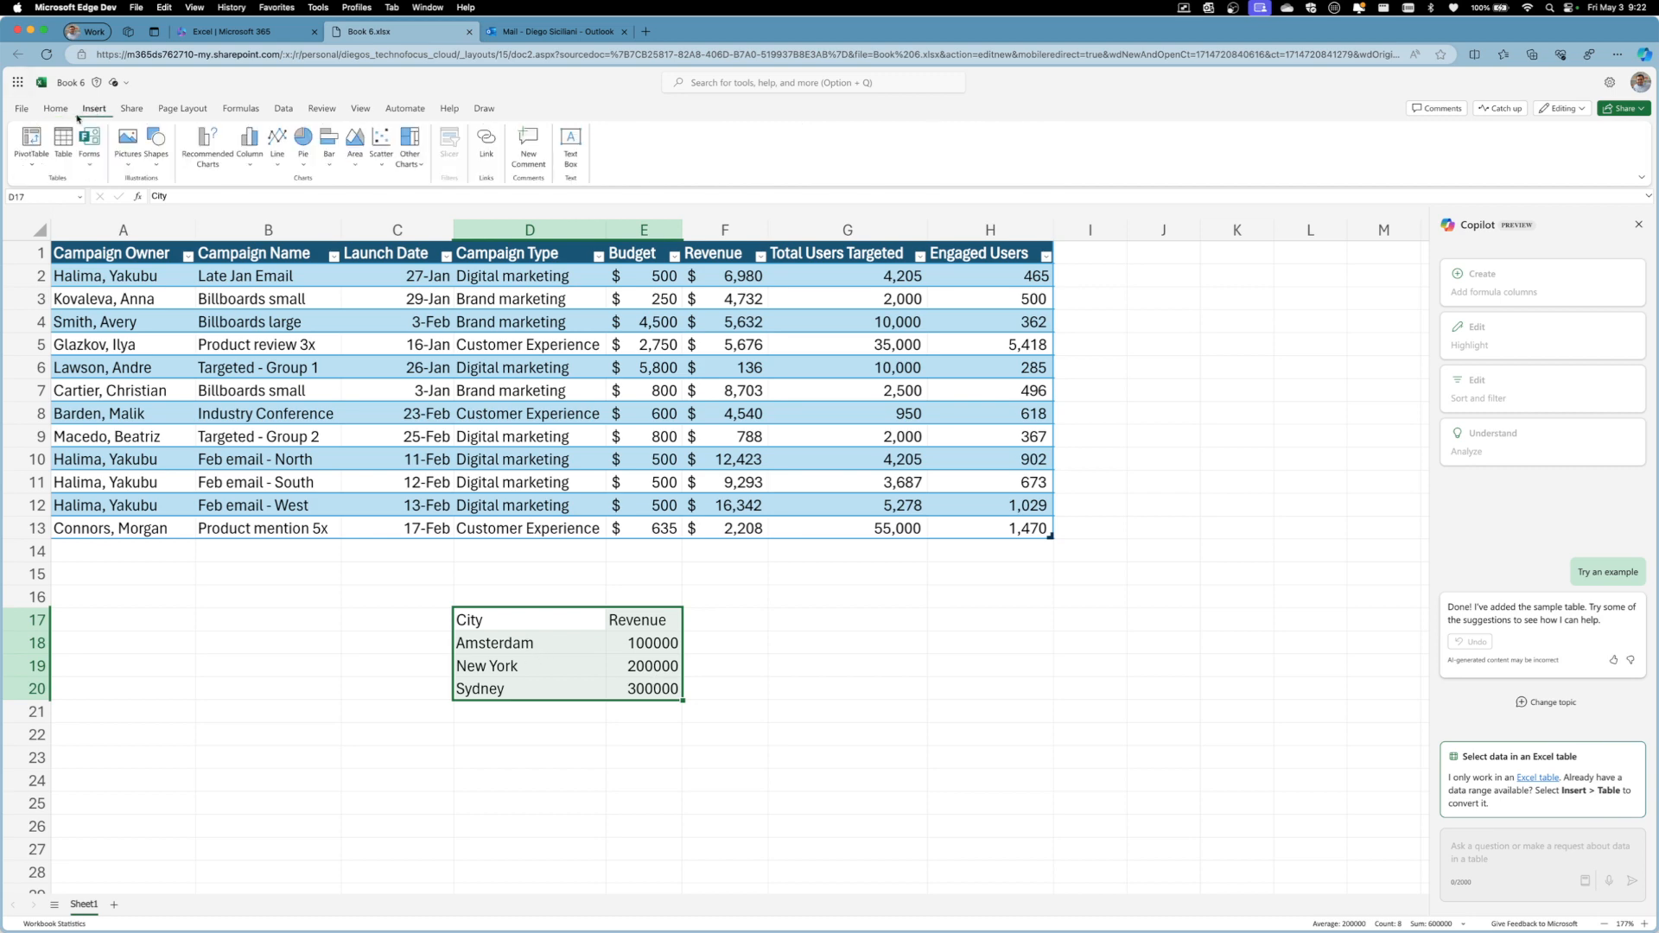
{"action": "left_click", "coordinate": [66, 141]}
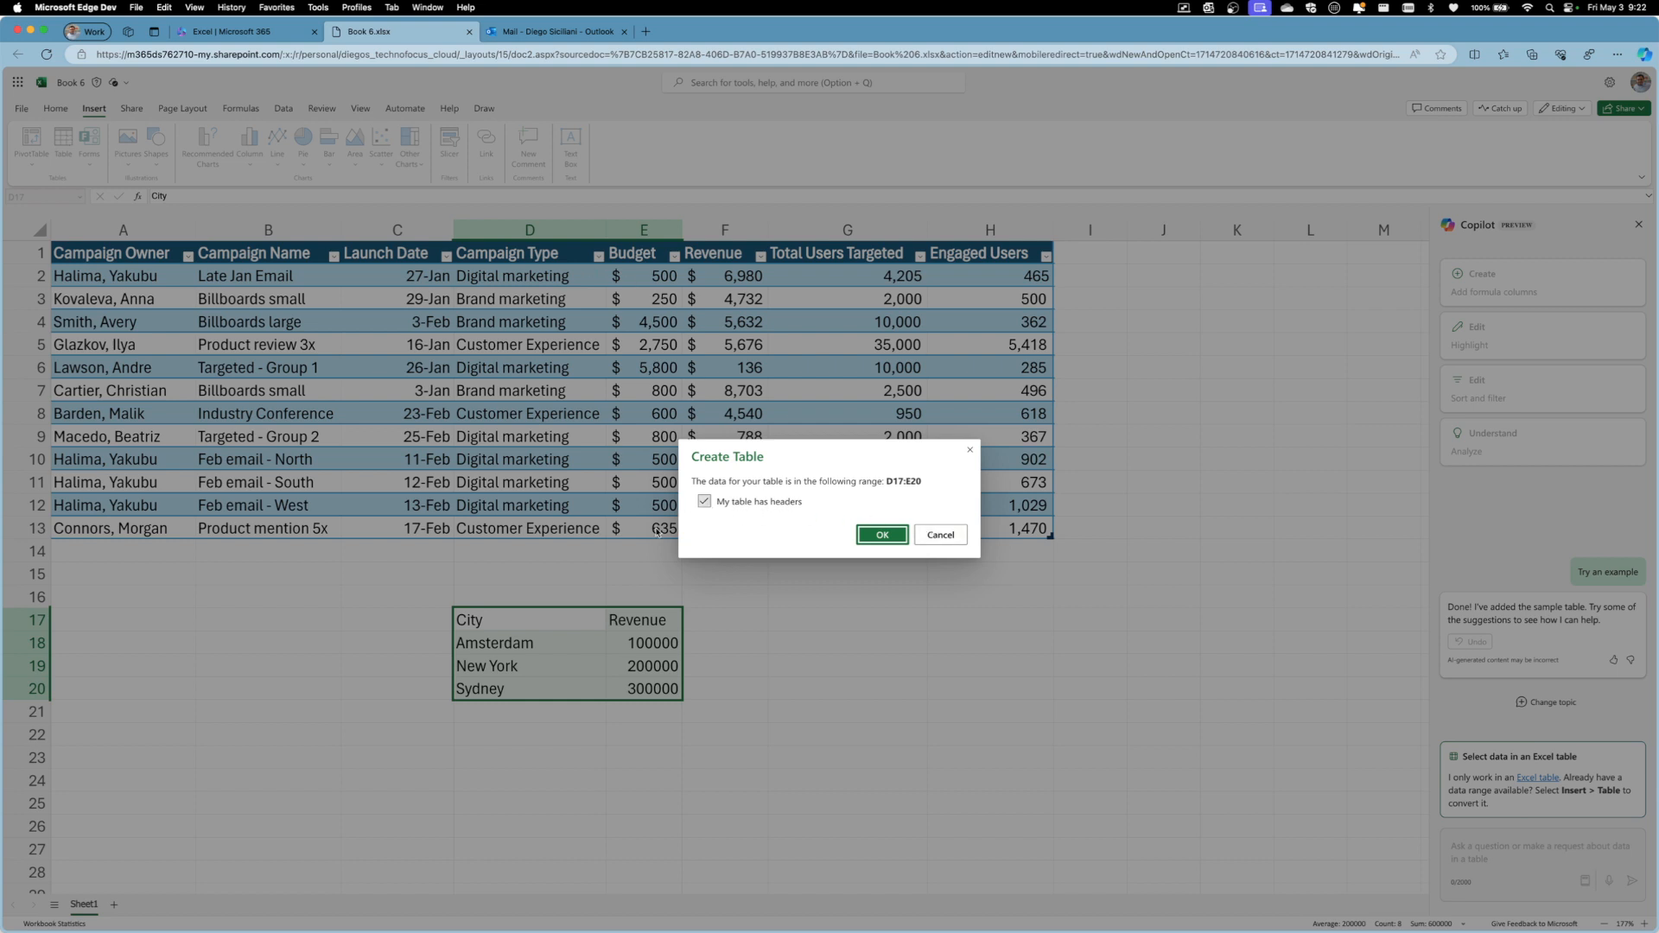
{"action": "left_click", "coordinate": [880, 538]}
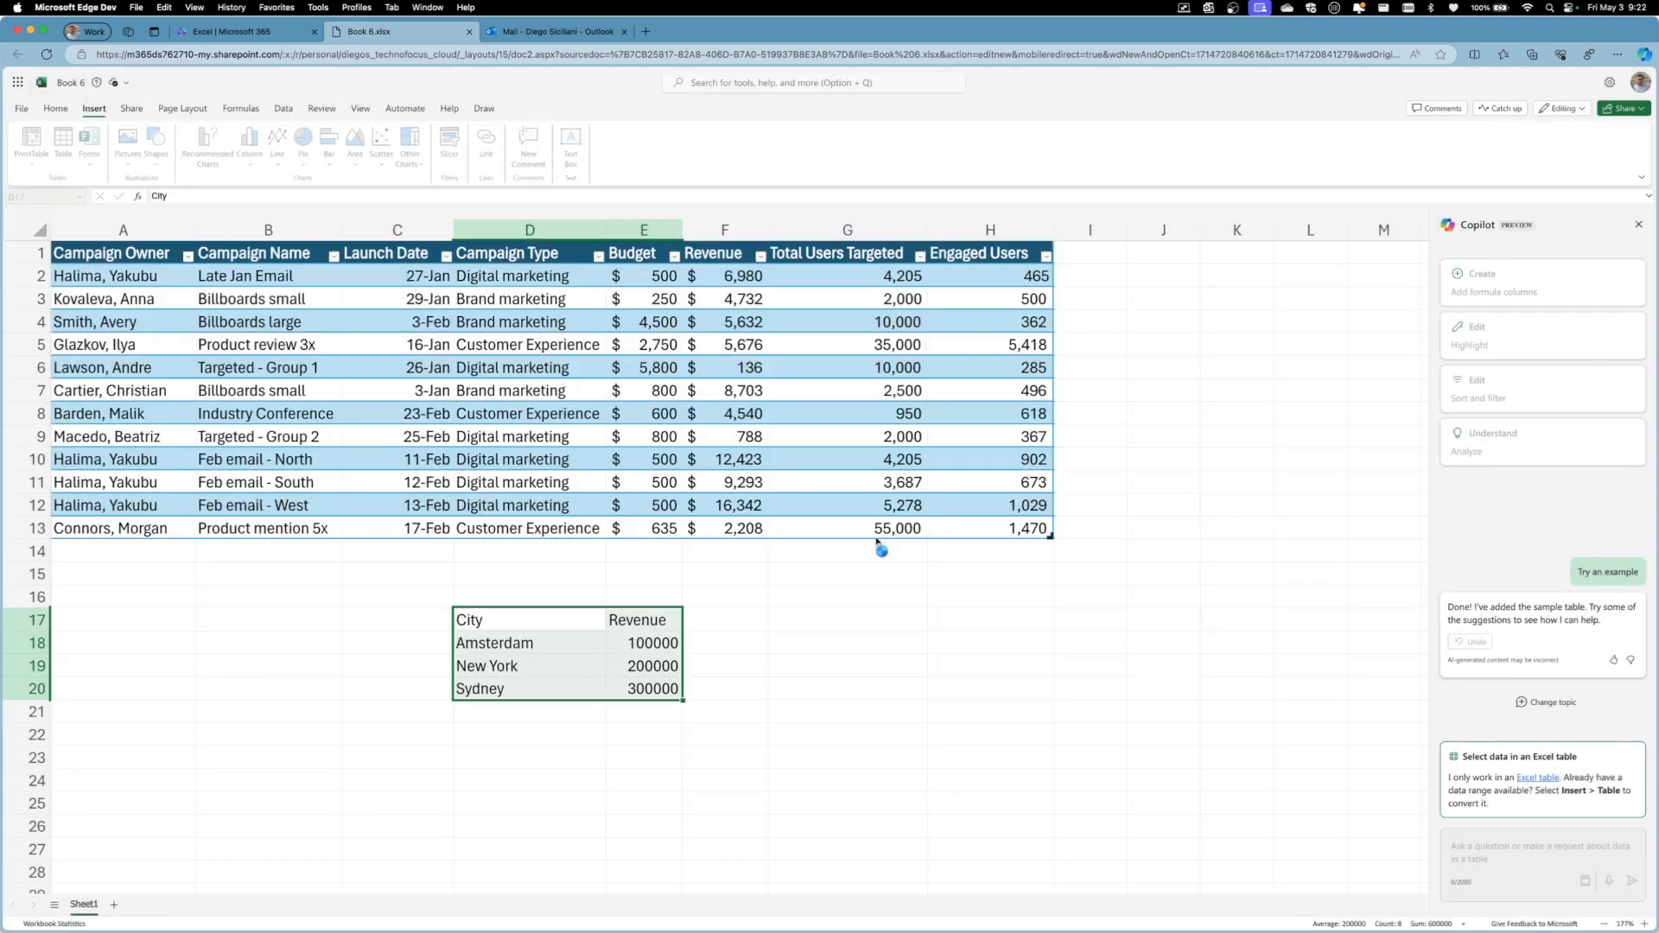
{"action": "left_click", "coordinate": [555, 650]}
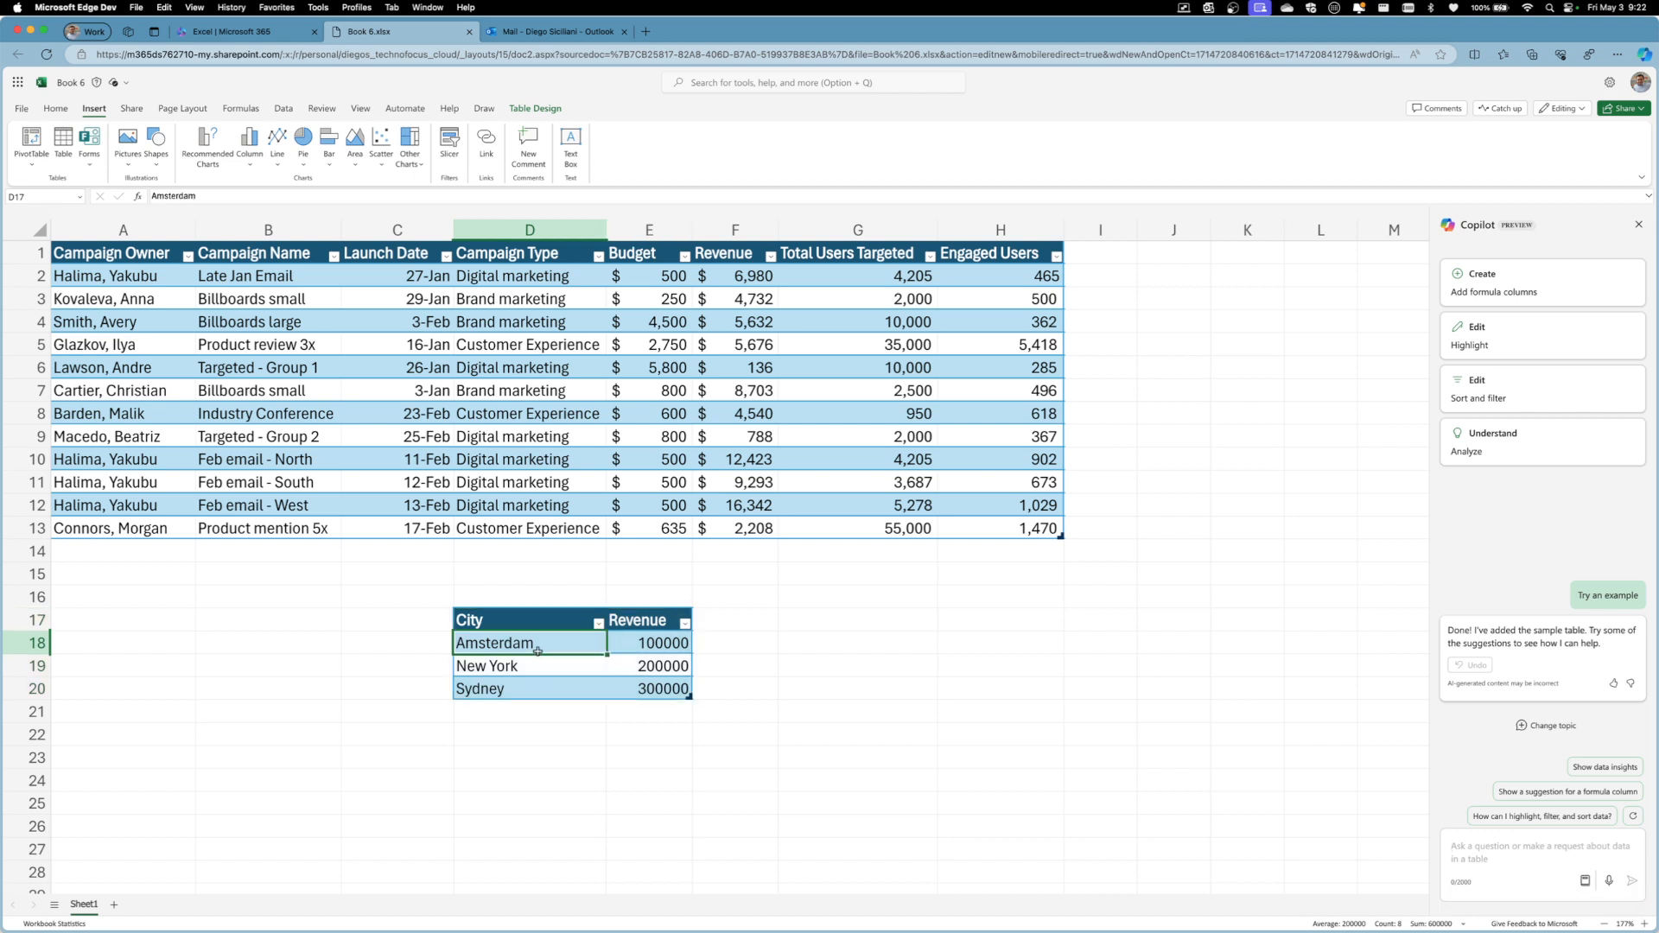
{"action": "left_click", "coordinate": [517, 690]}
{"action": "left_click", "coordinate": [519, 671]}
{"action": "left_click", "coordinate": [518, 646]}
{"action": "left_click", "coordinate": [673, 647]}
{"action": "left_click", "coordinate": [670, 665]}
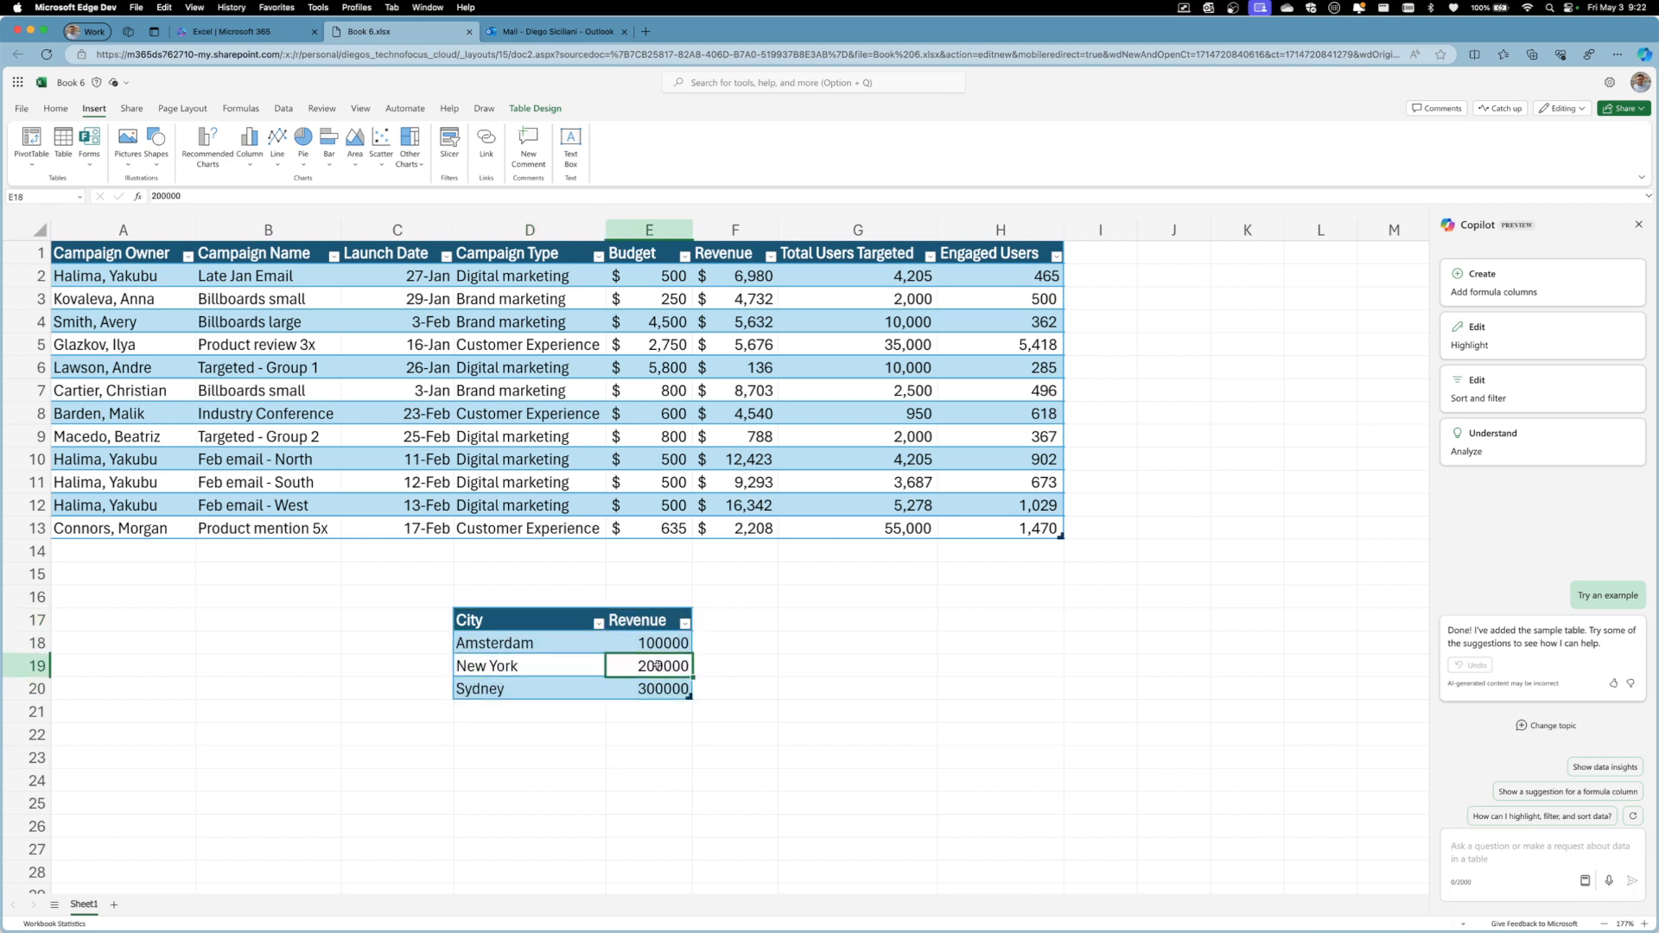
Step: With a city table cell selected, ask Copilot "What is total revenue", followed by its suggested question on New York's percentage of total revenue
{"action": "left_click", "coordinate": [532, 667]}
{"action": "left_click", "coordinate": [1475, 848]}
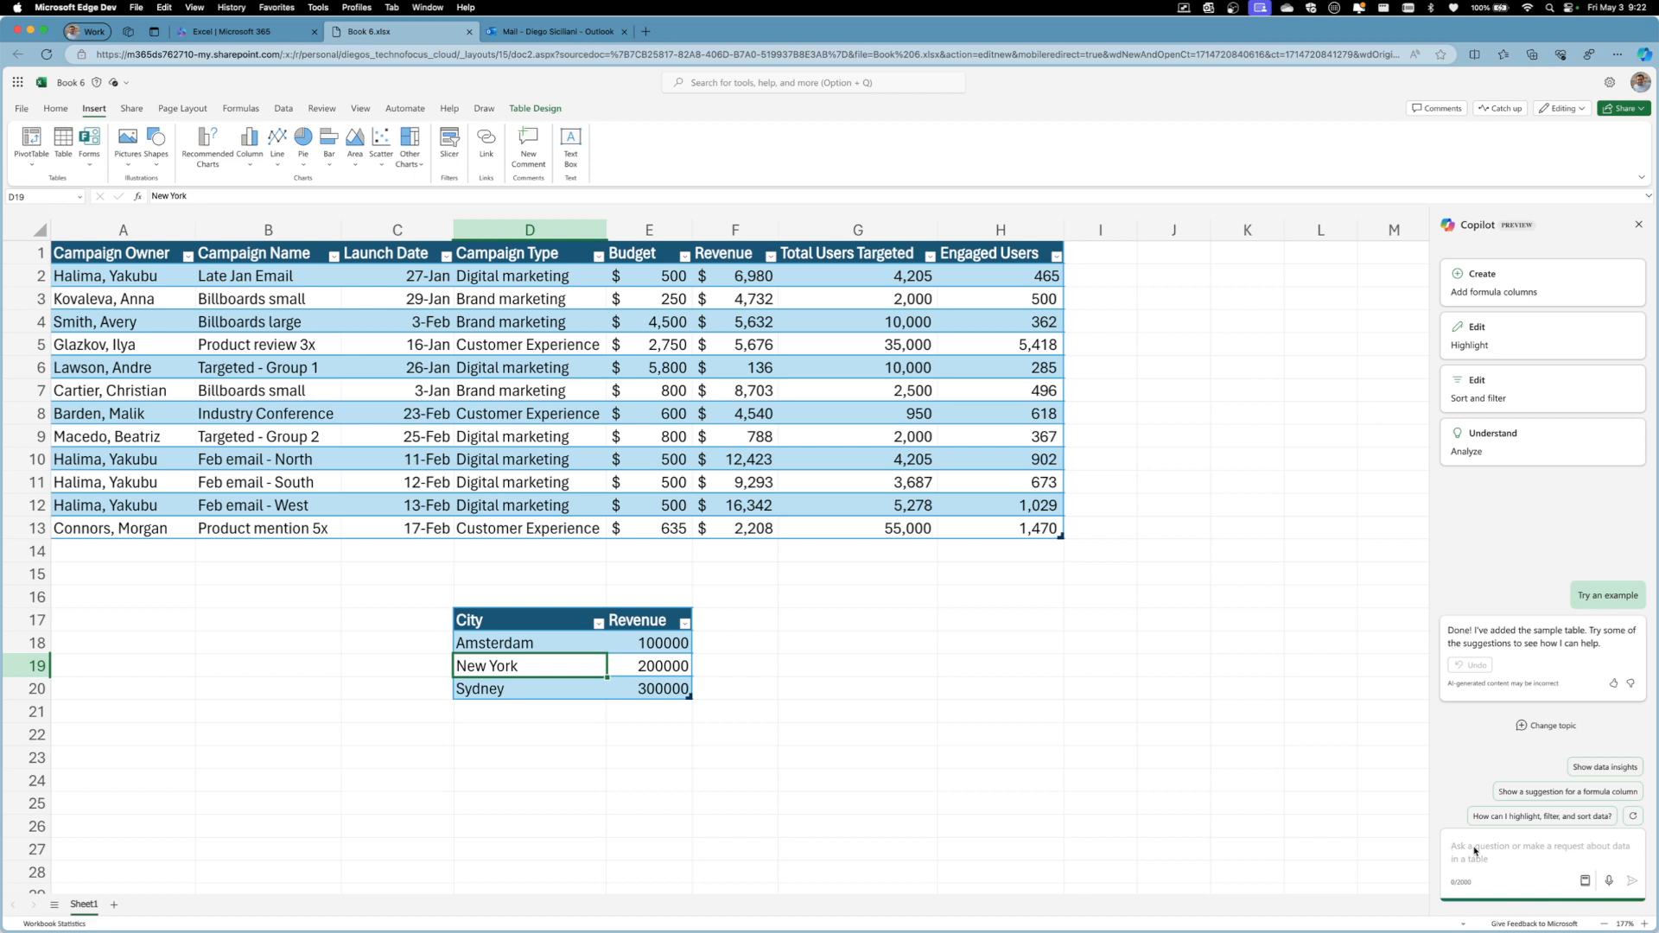
{"action": "type", "text": "What is t"}
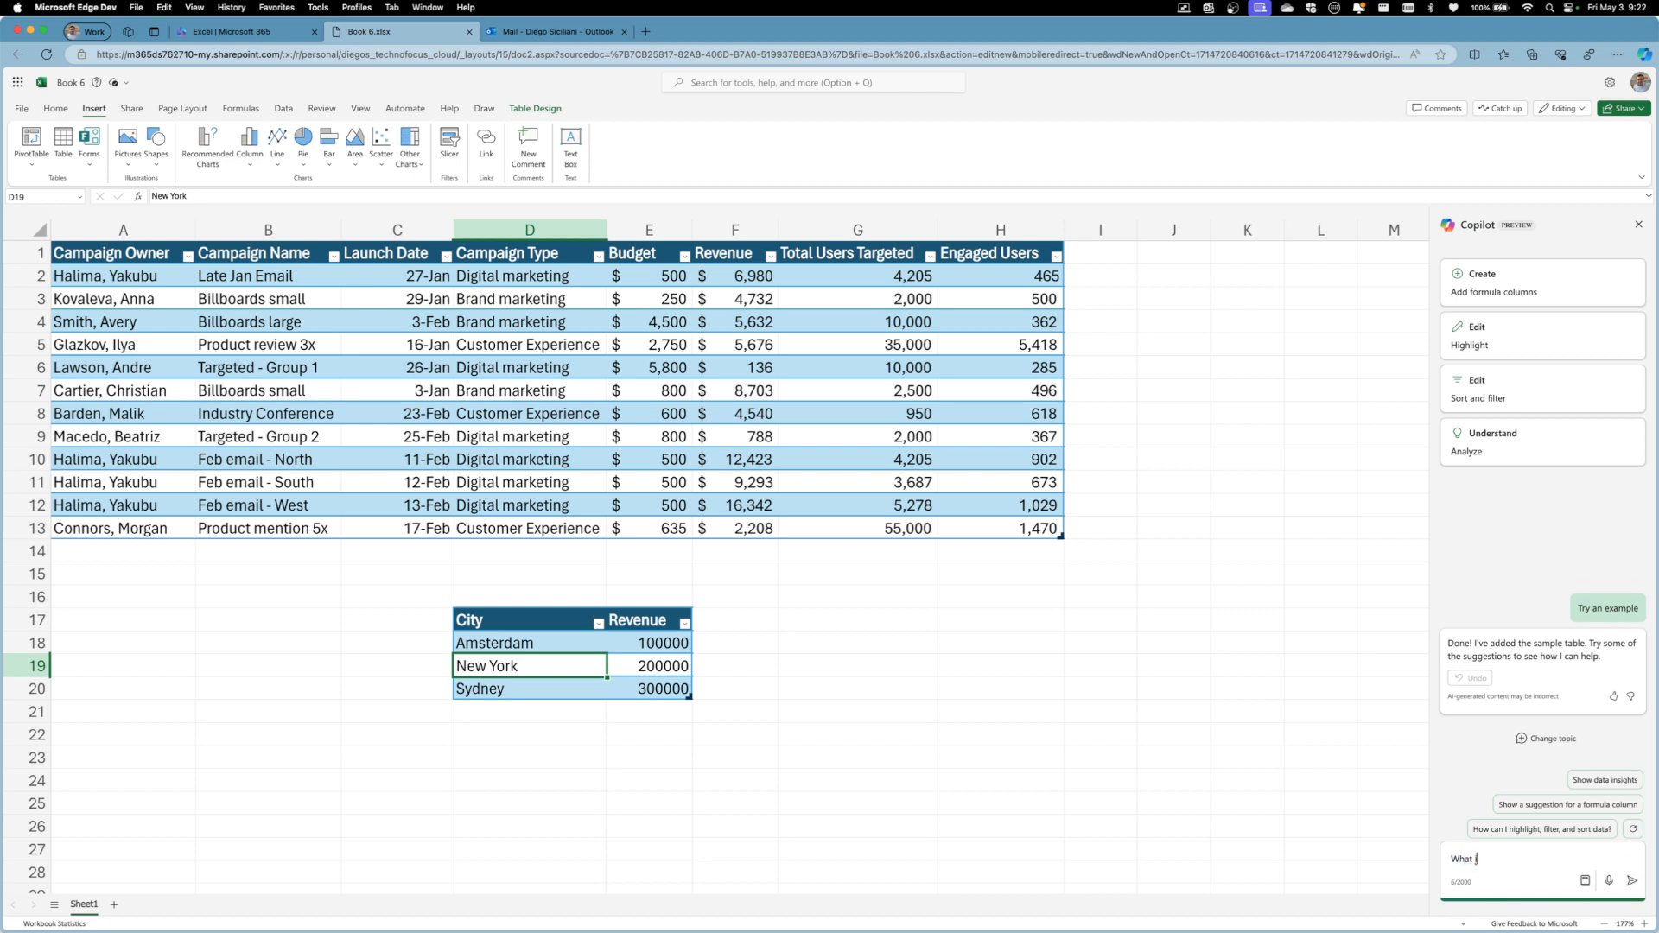
{"action": "type", "text": "otal revenue"}
{"action": "key", "text": "Return"}
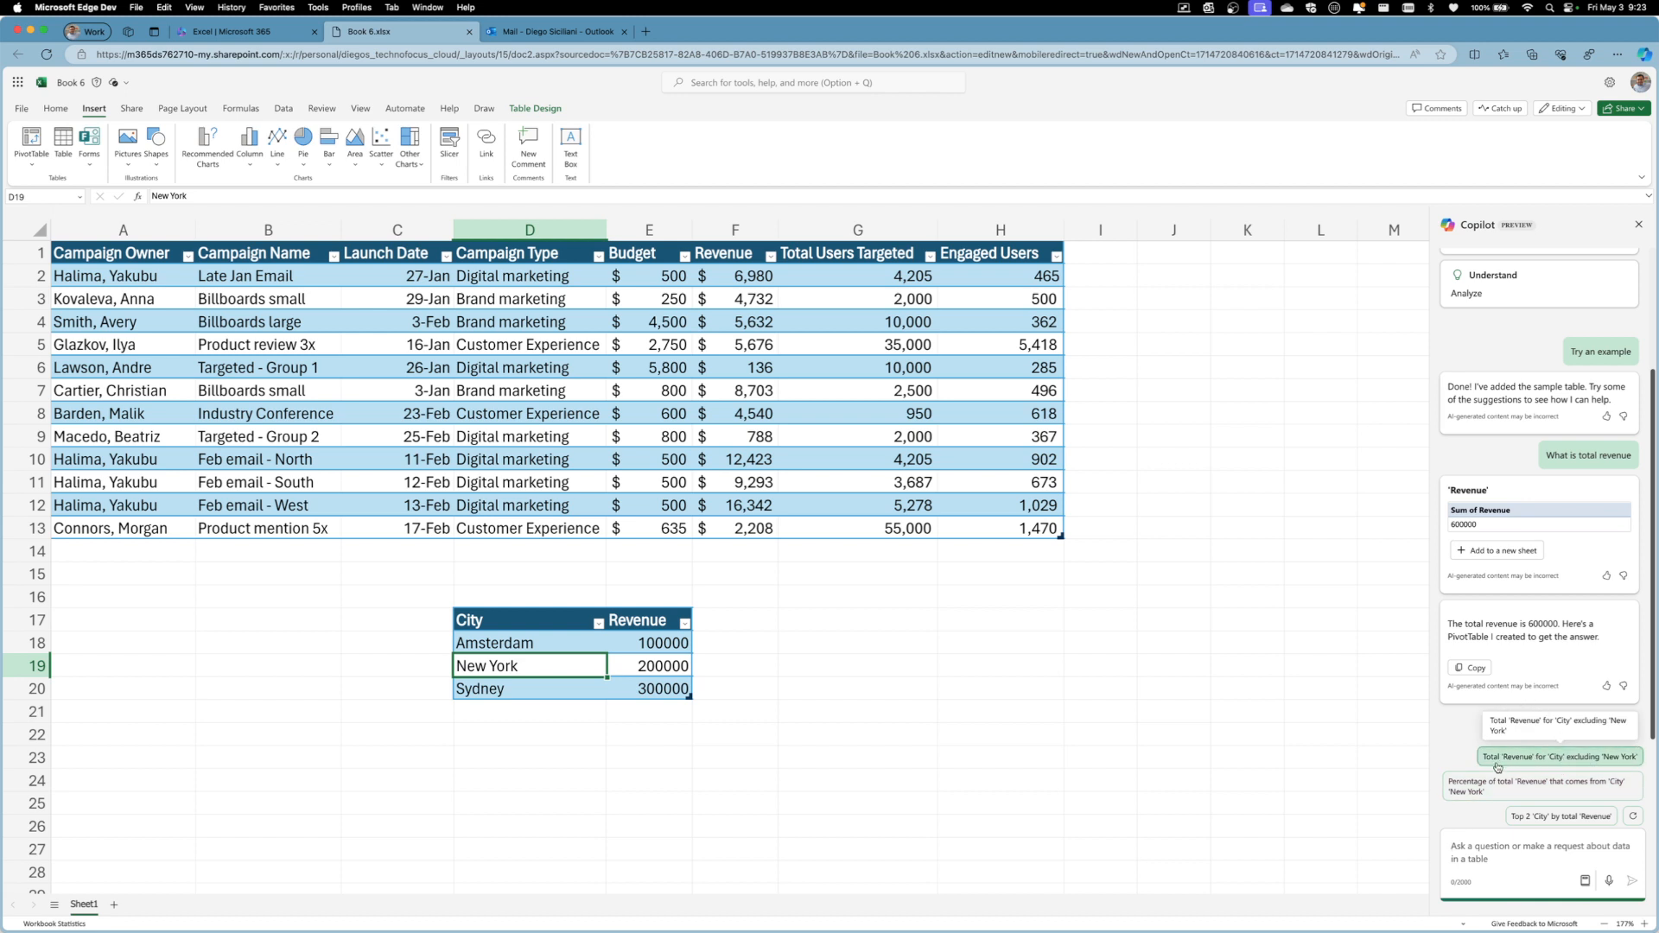
{"action": "left_click", "coordinate": [1562, 792]}
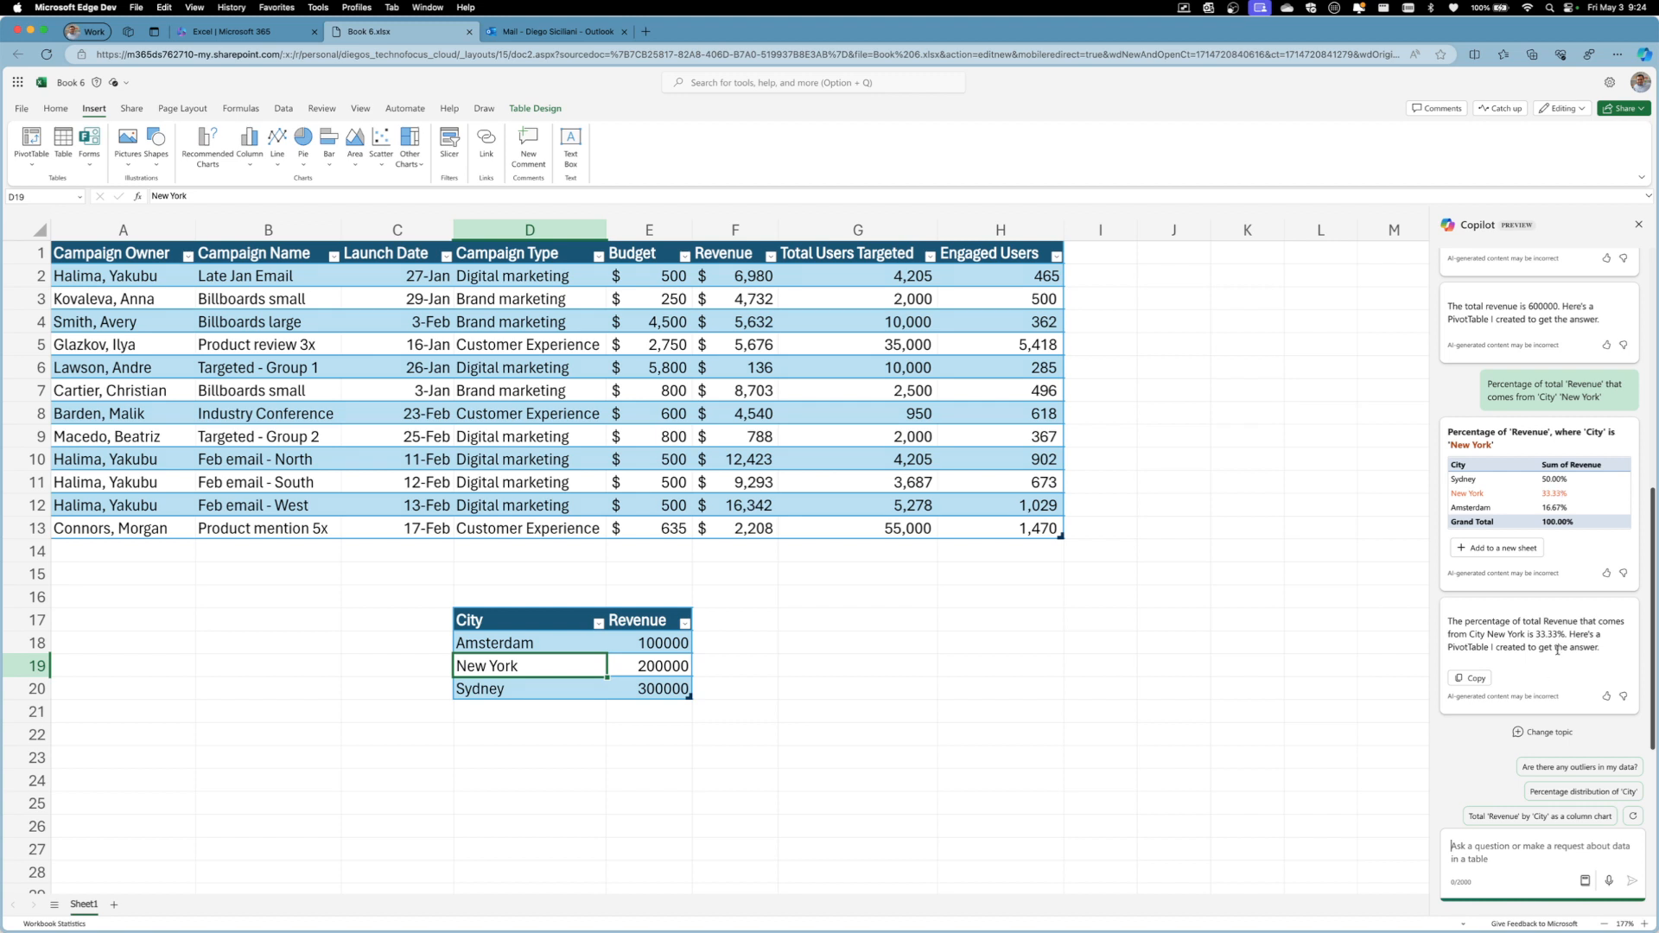
Step: Send Copilot the request "add a column that represents the percentage of revenue" for the city table
{"action": "left_click", "coordinate": [1478, 849]}
{"action": "type", "text": "ad"}
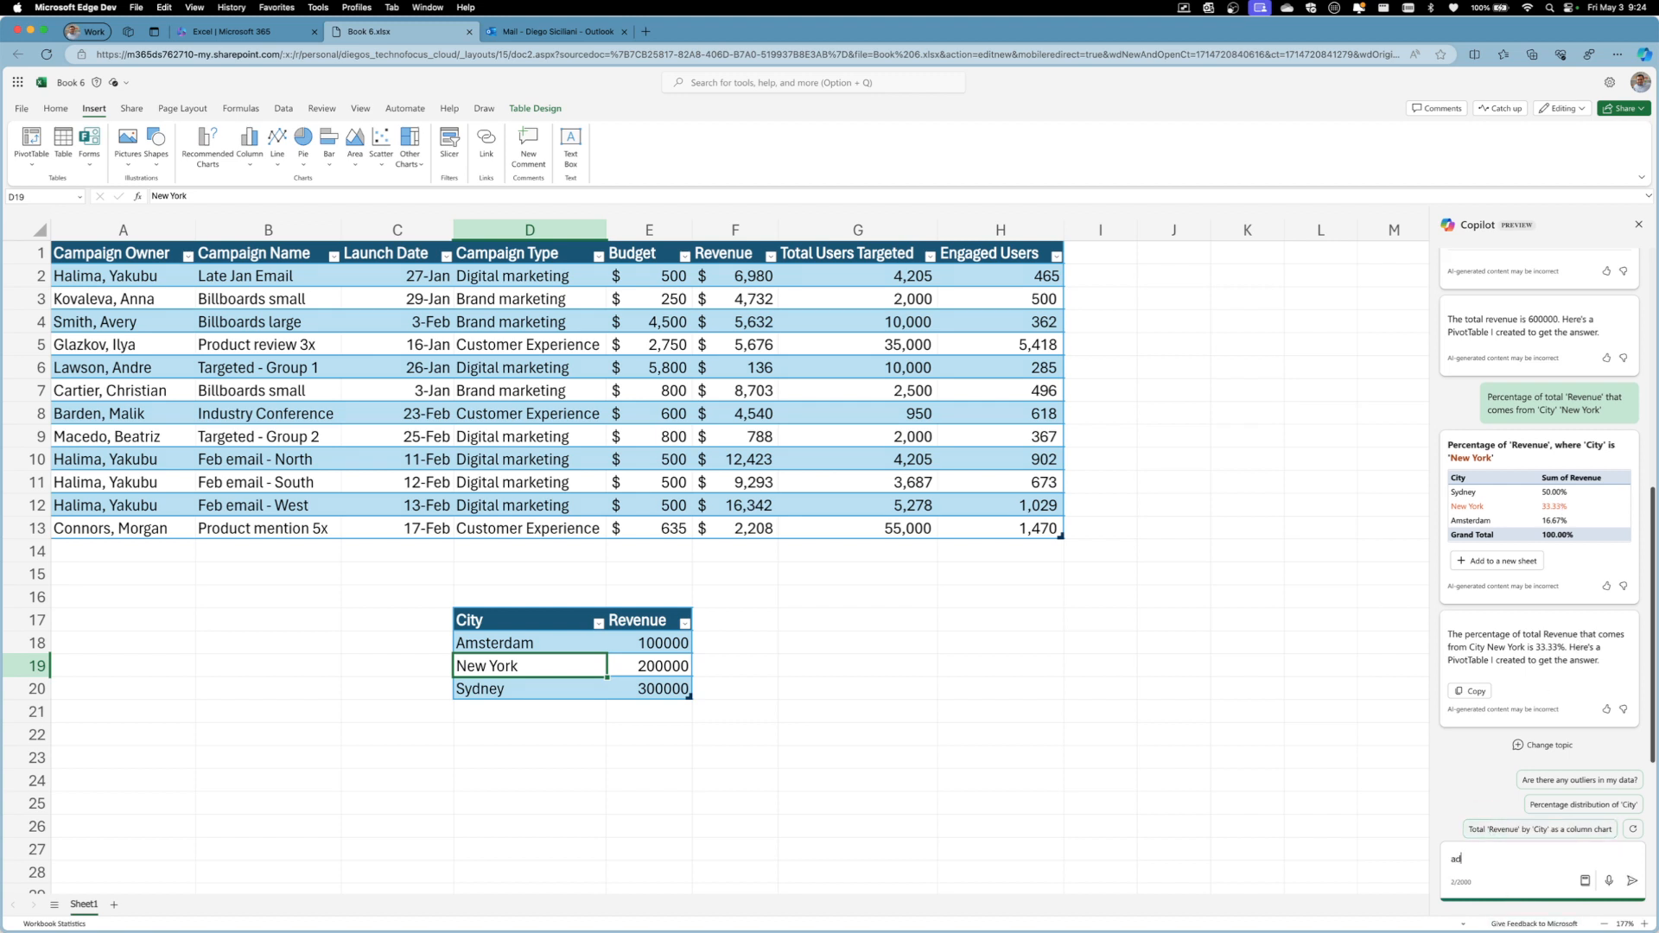
{"action": "type", "text": "d a column that represents the pers"}
{"action": "key", "text": "BackSpace"}
{"action": "type", "text": "centage of "}
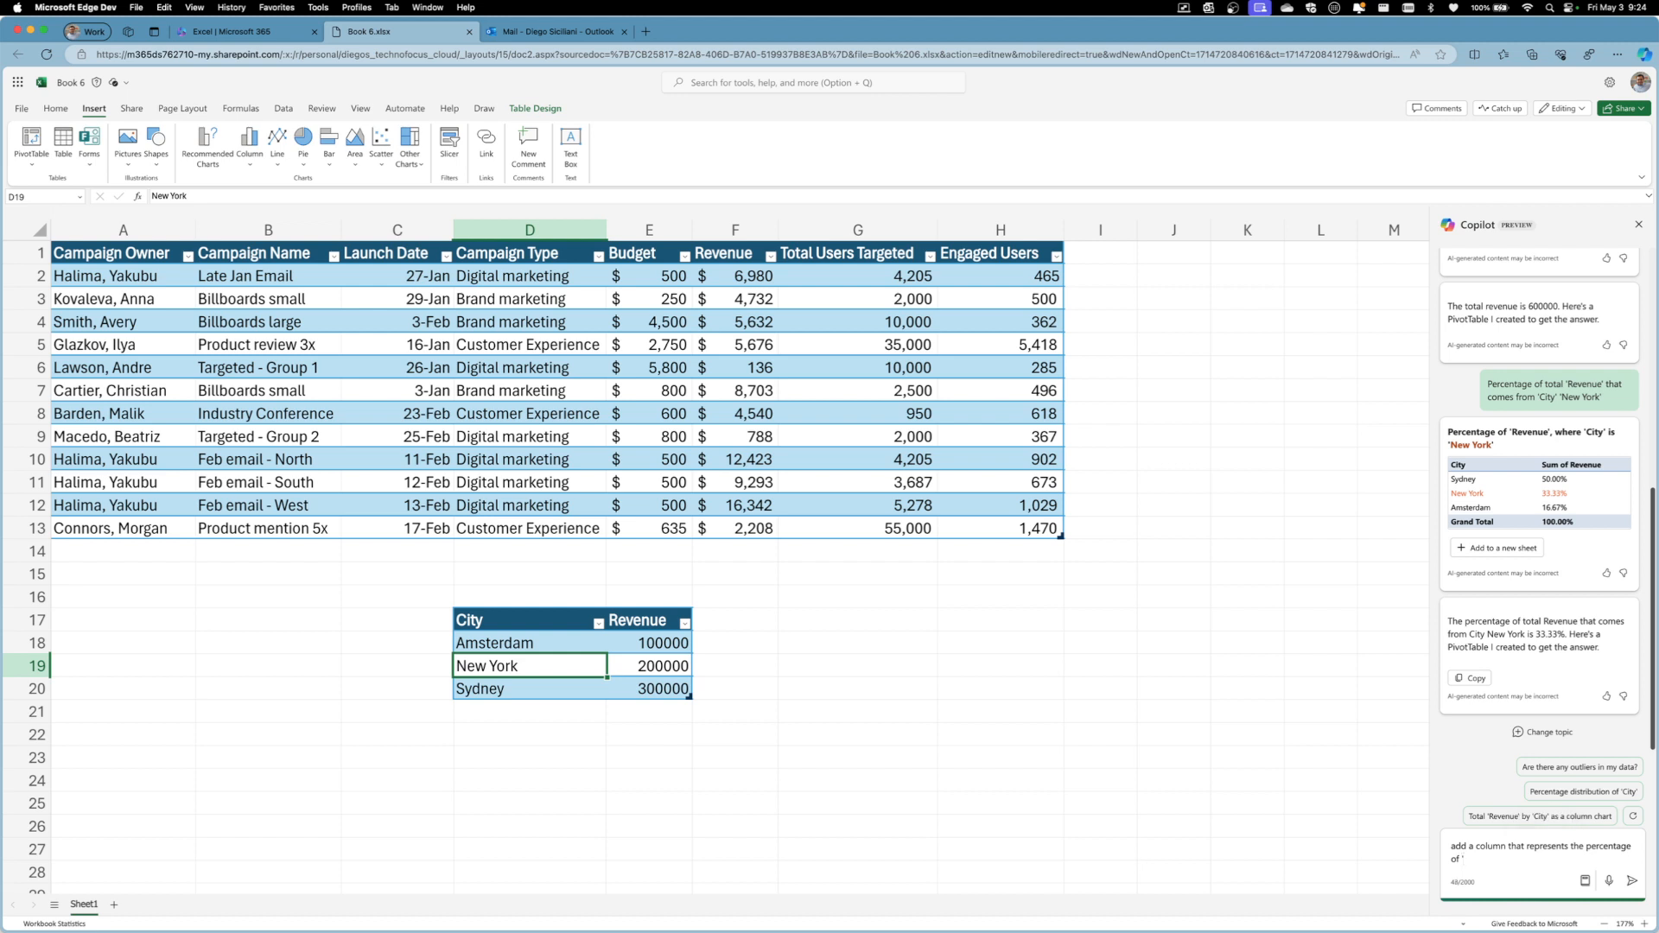
{"action": "type", "text": " evenue"}
{"action": "left_click", "coordinate": [1632, 880]}
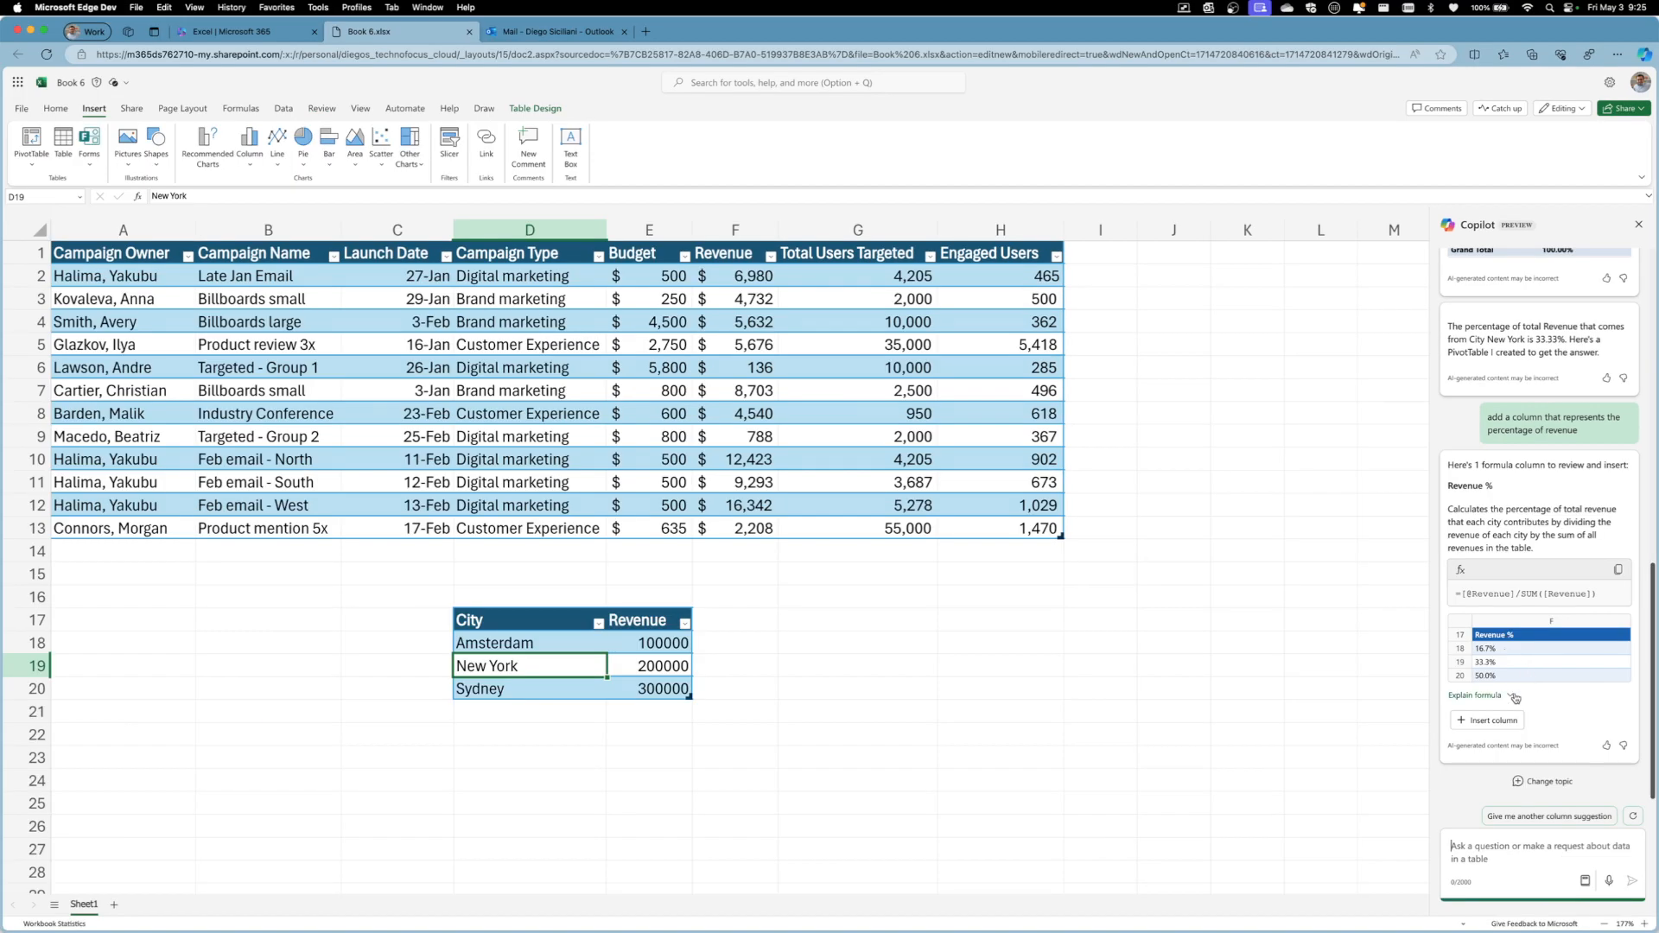
Step: Expand the explanation of Copilot's suggested Revenue % formula and insert that column into the city table
{"action": "left_click", "coordinate": [1510, 695]}
{"action": "scroll", "coordinate": [1571, 722], "scroll_direction": "down", "scroll_amount": 1}
{"action": "scroll", "coordinate": [1570, 723], "scroll_direction": "down", "scroll_amount": 3}
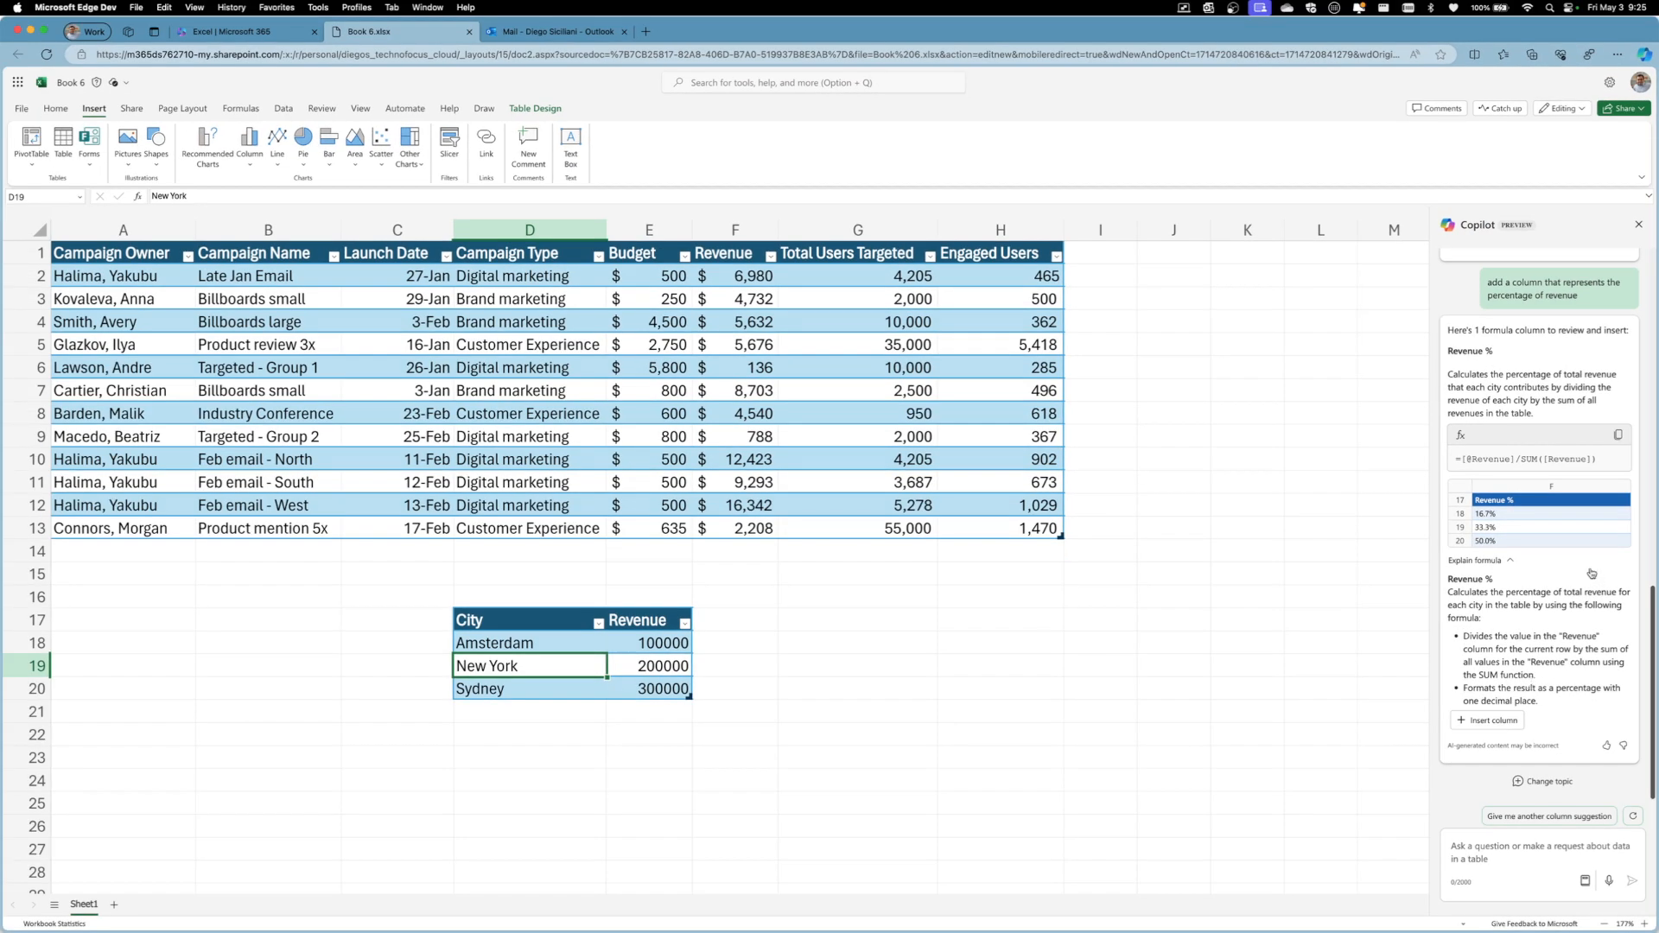
{"action": "mouse_move", "coordinate": [1492, 722]}
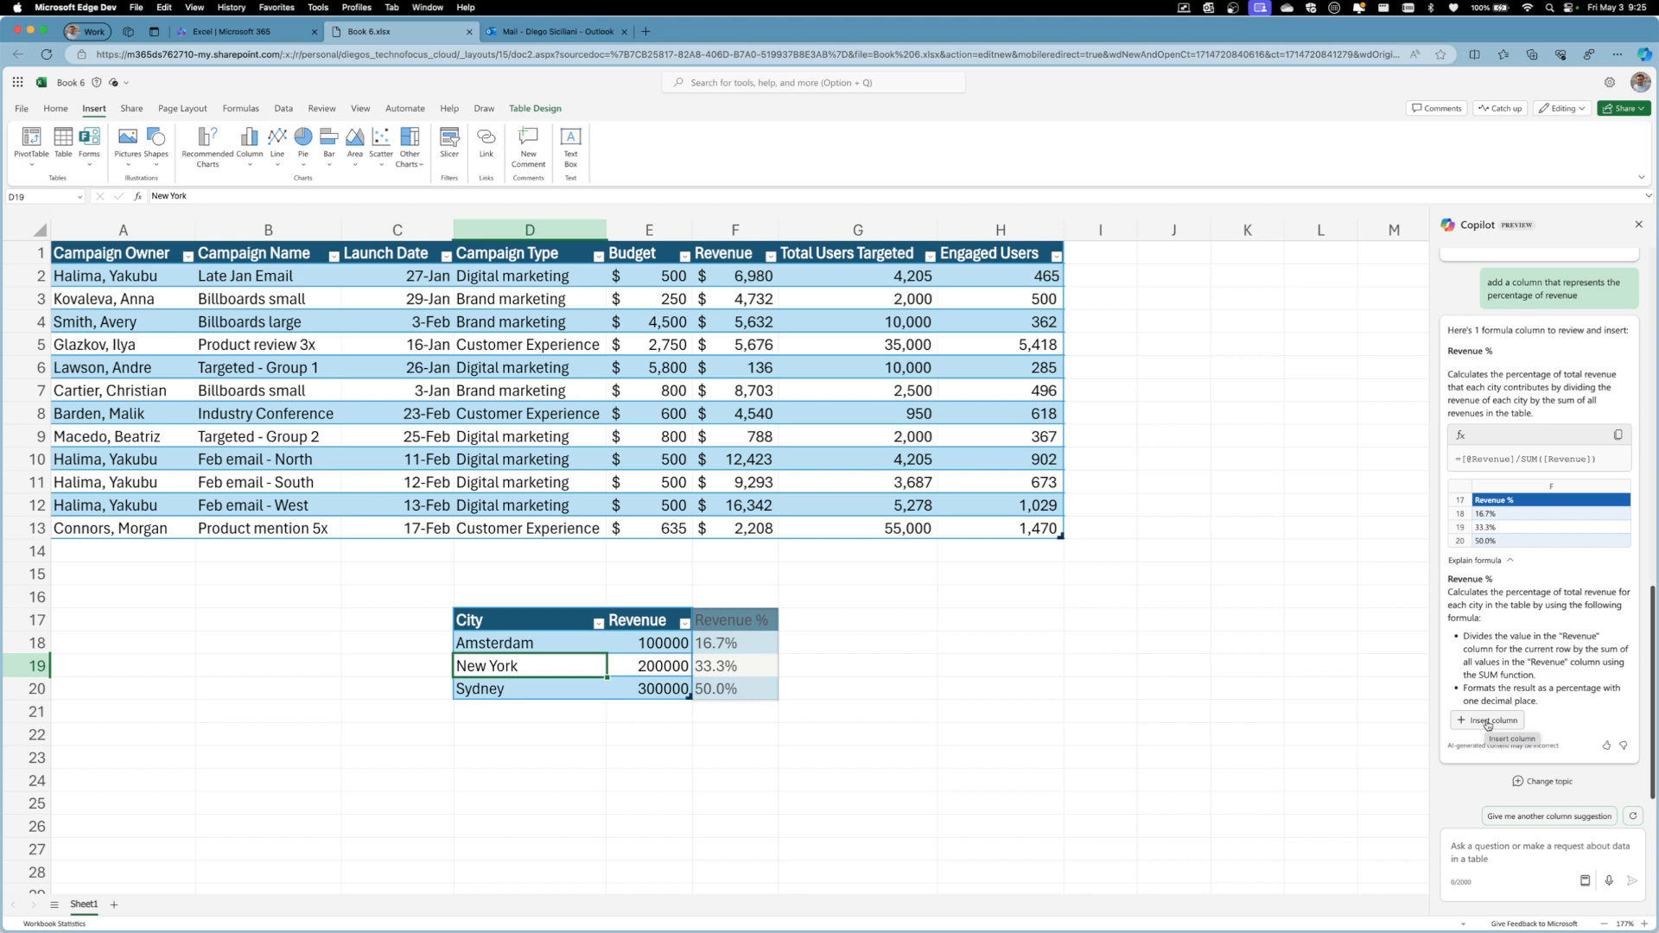
{"action": "left_click", "coordinate": [1487, 721]}
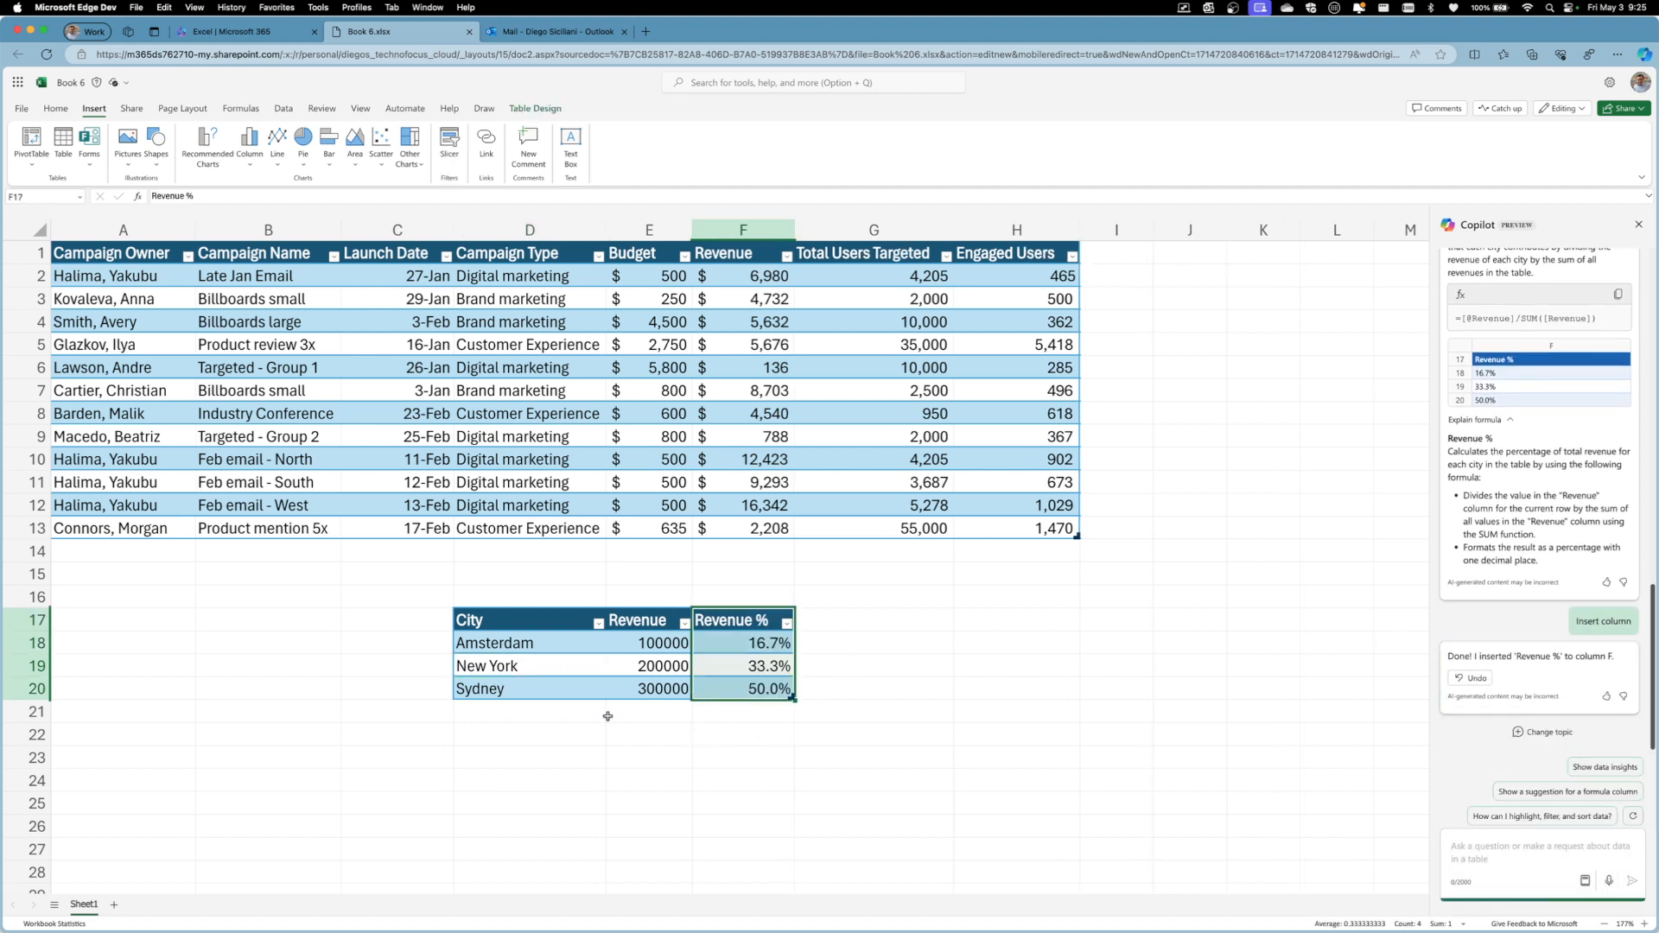
Step: With a city table cell selected, send Copilot the request "highlight all revenue more that 150000"
{"action": "left_click", "coordinate": [602, 727]}
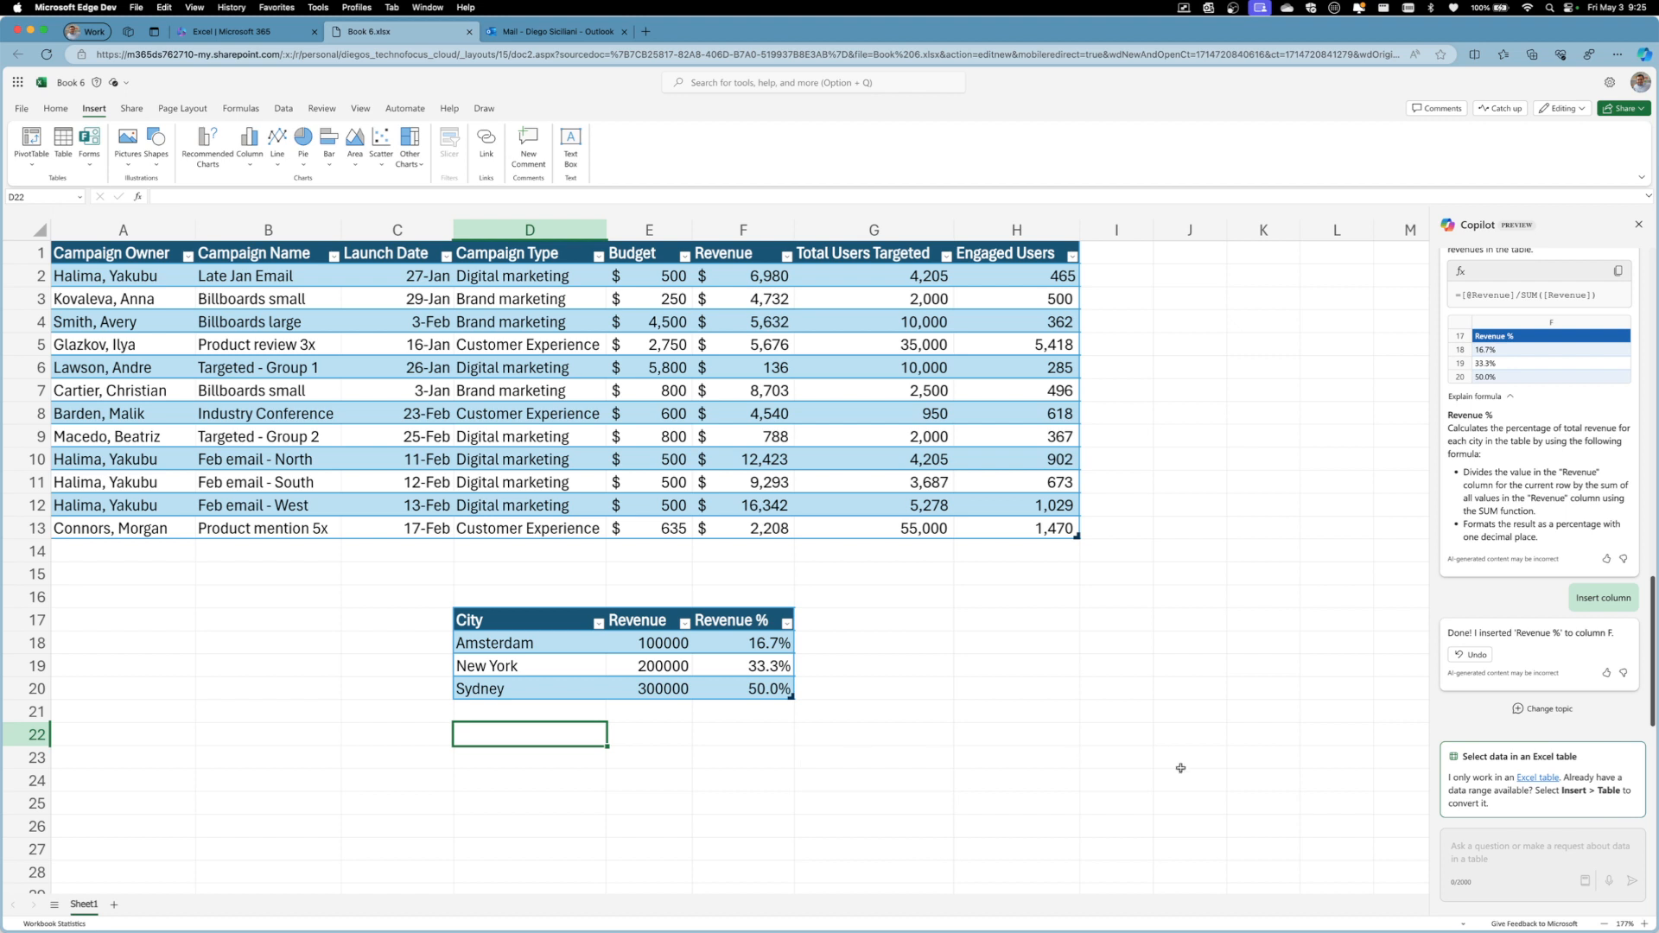
{"action": "left_click", "coordinate": [629, 666]}
{"action": "left_click", "coordinate": [1459, 850]}
{"action": "type", "text": "highlight"}
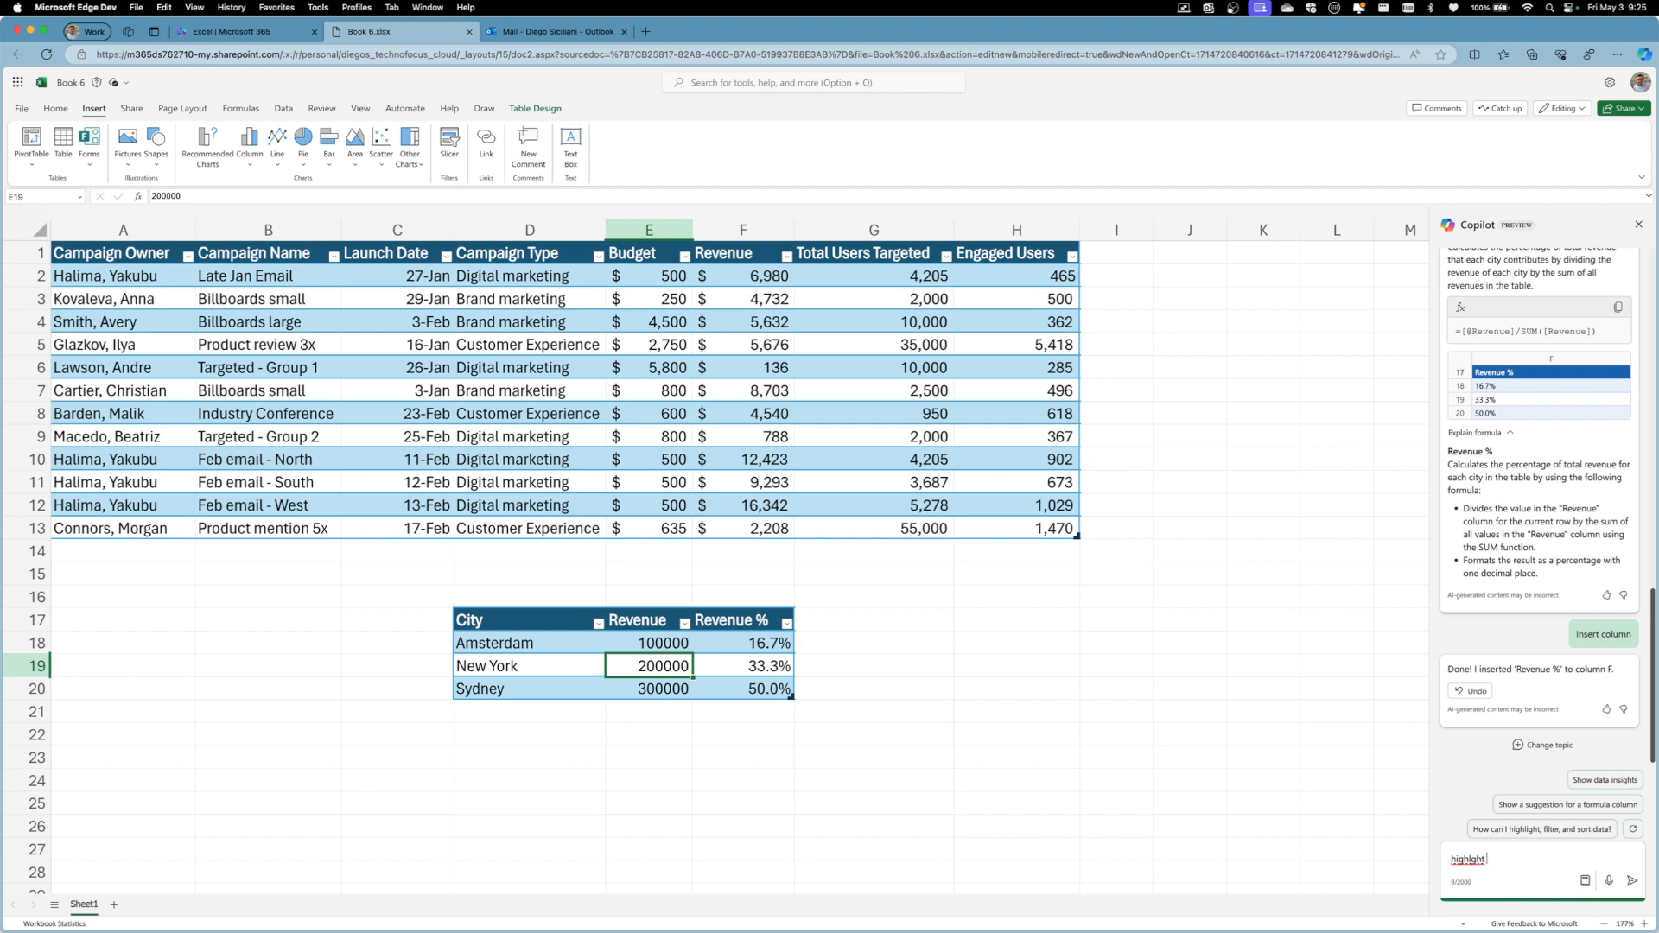
{"action": "type", "text": " all revenue more that 150000"}
{"action": "left_click", "coordinate": [1631, 880]}
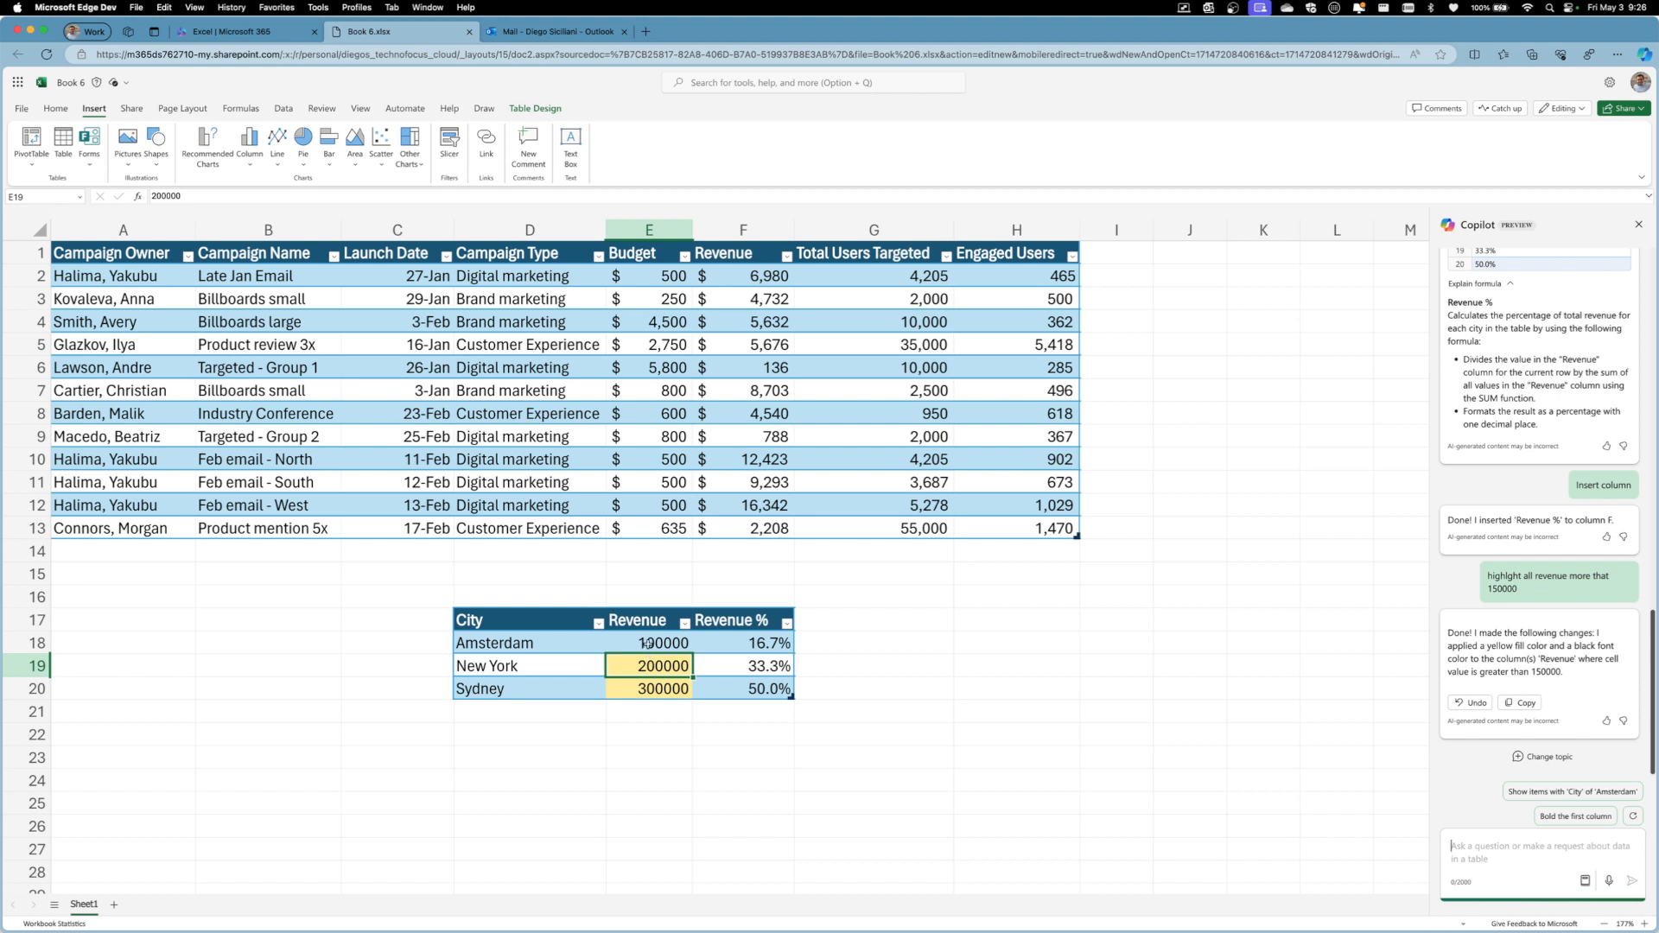
Step: Set Amsterdam's revenue in the city table to 400000
{"action": "left_click", "coordinate": [646, 643]}
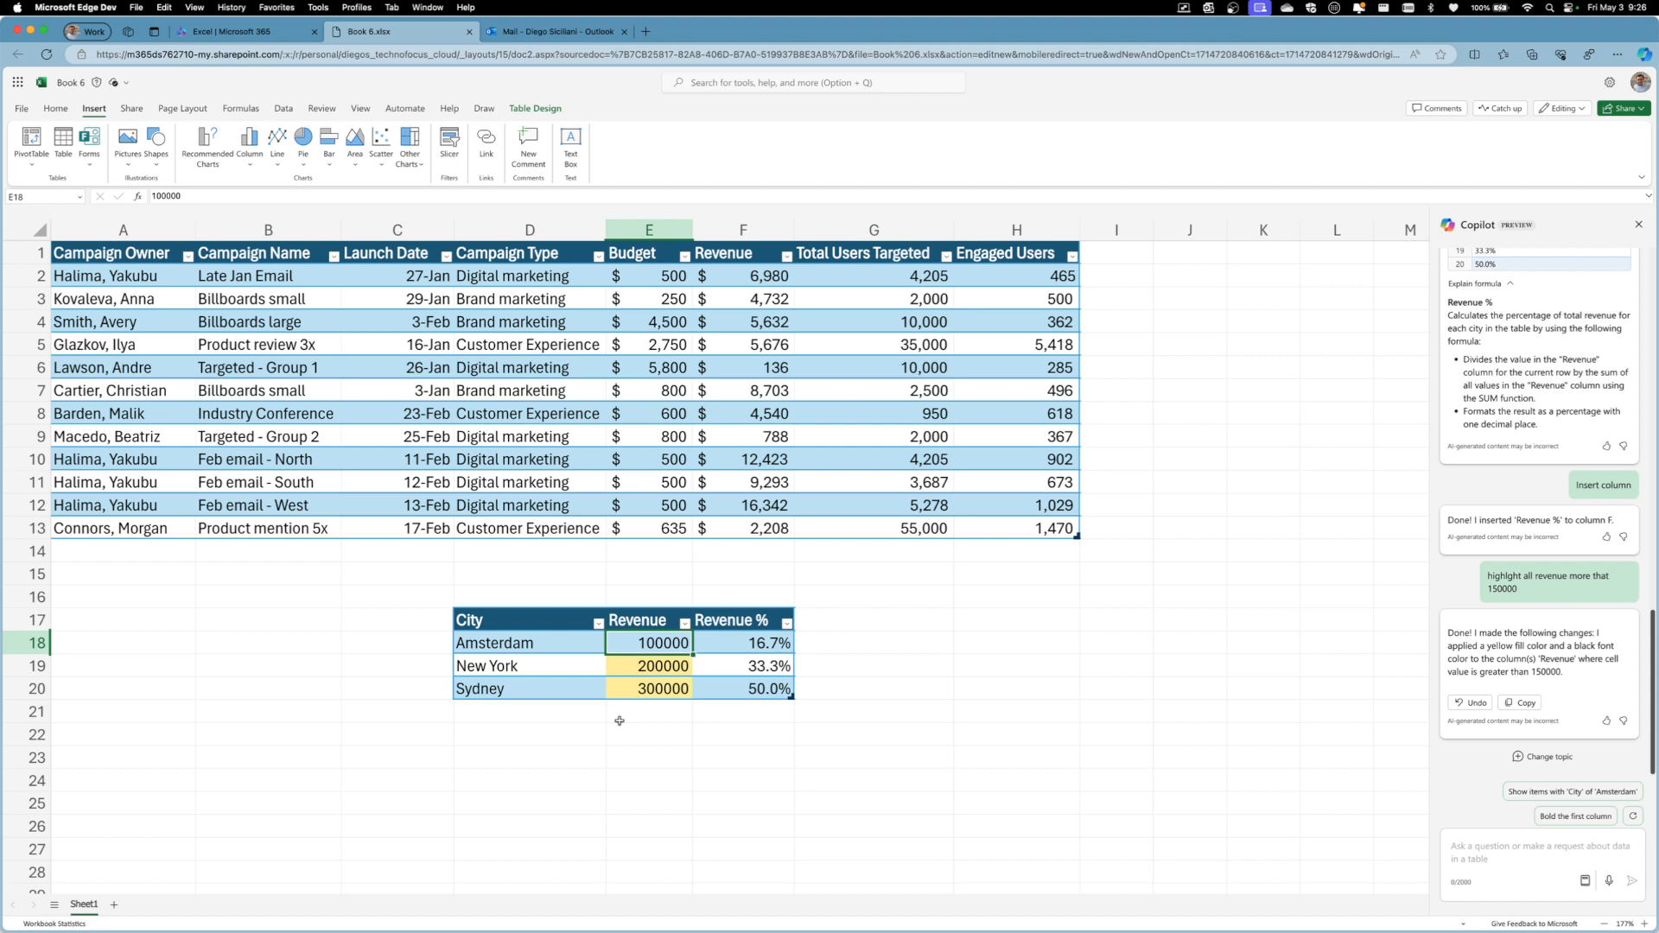
{"action": "type", "text": "400"}
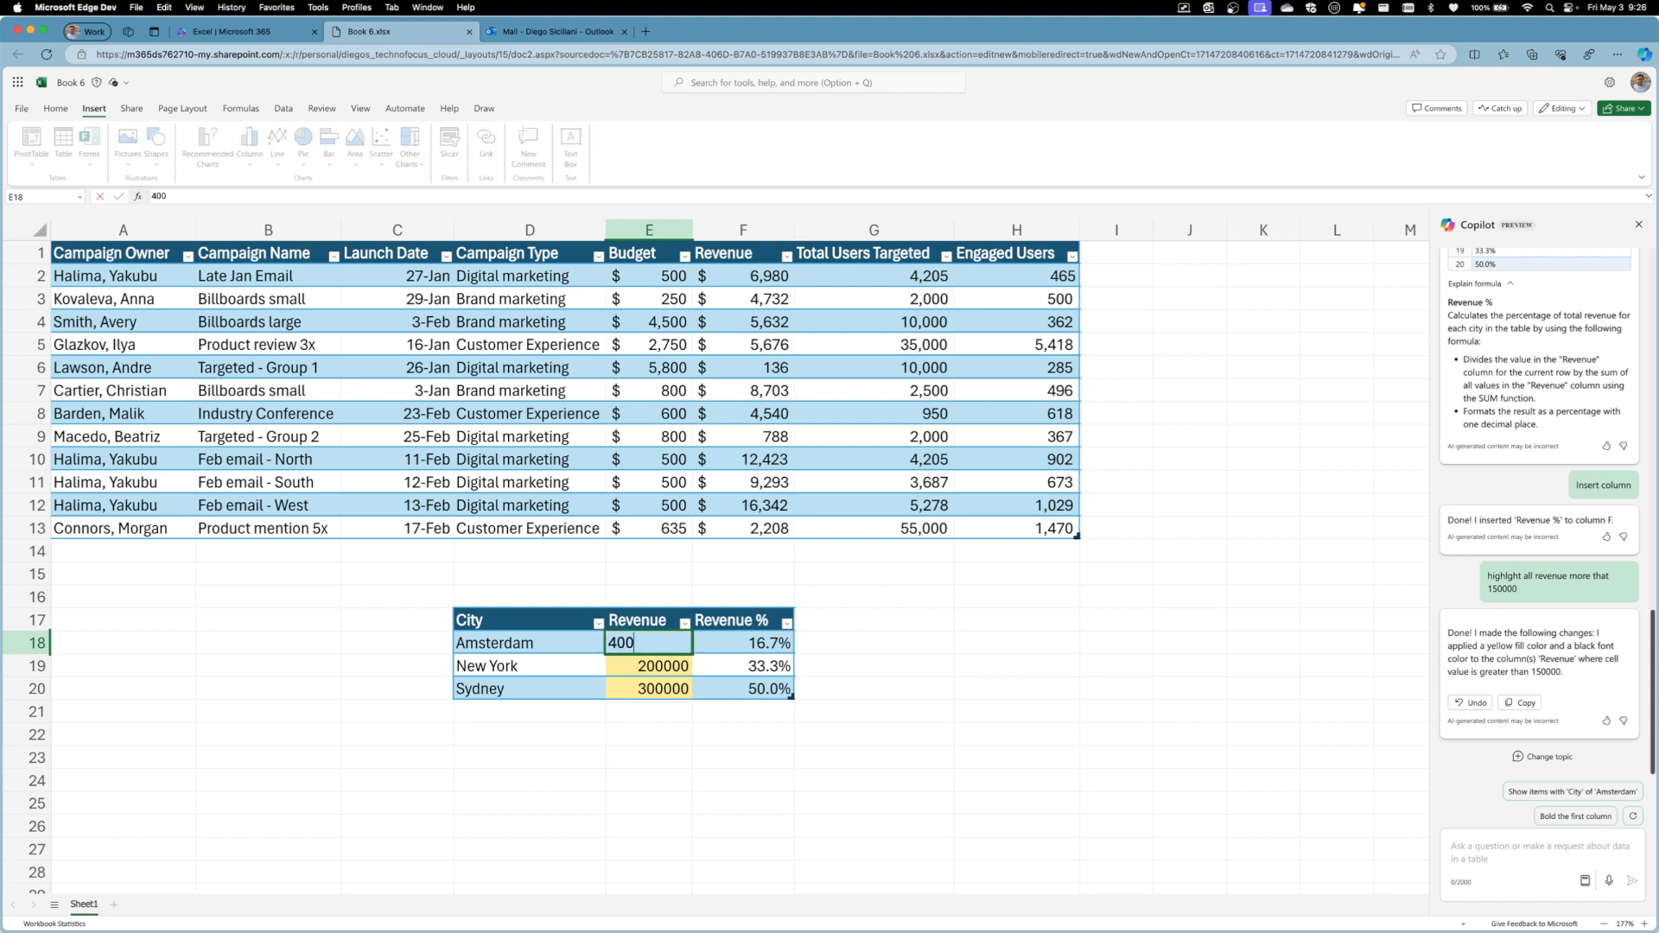
{"action": "type", "text": "000"}
{"action": "key", "text": "Return"}
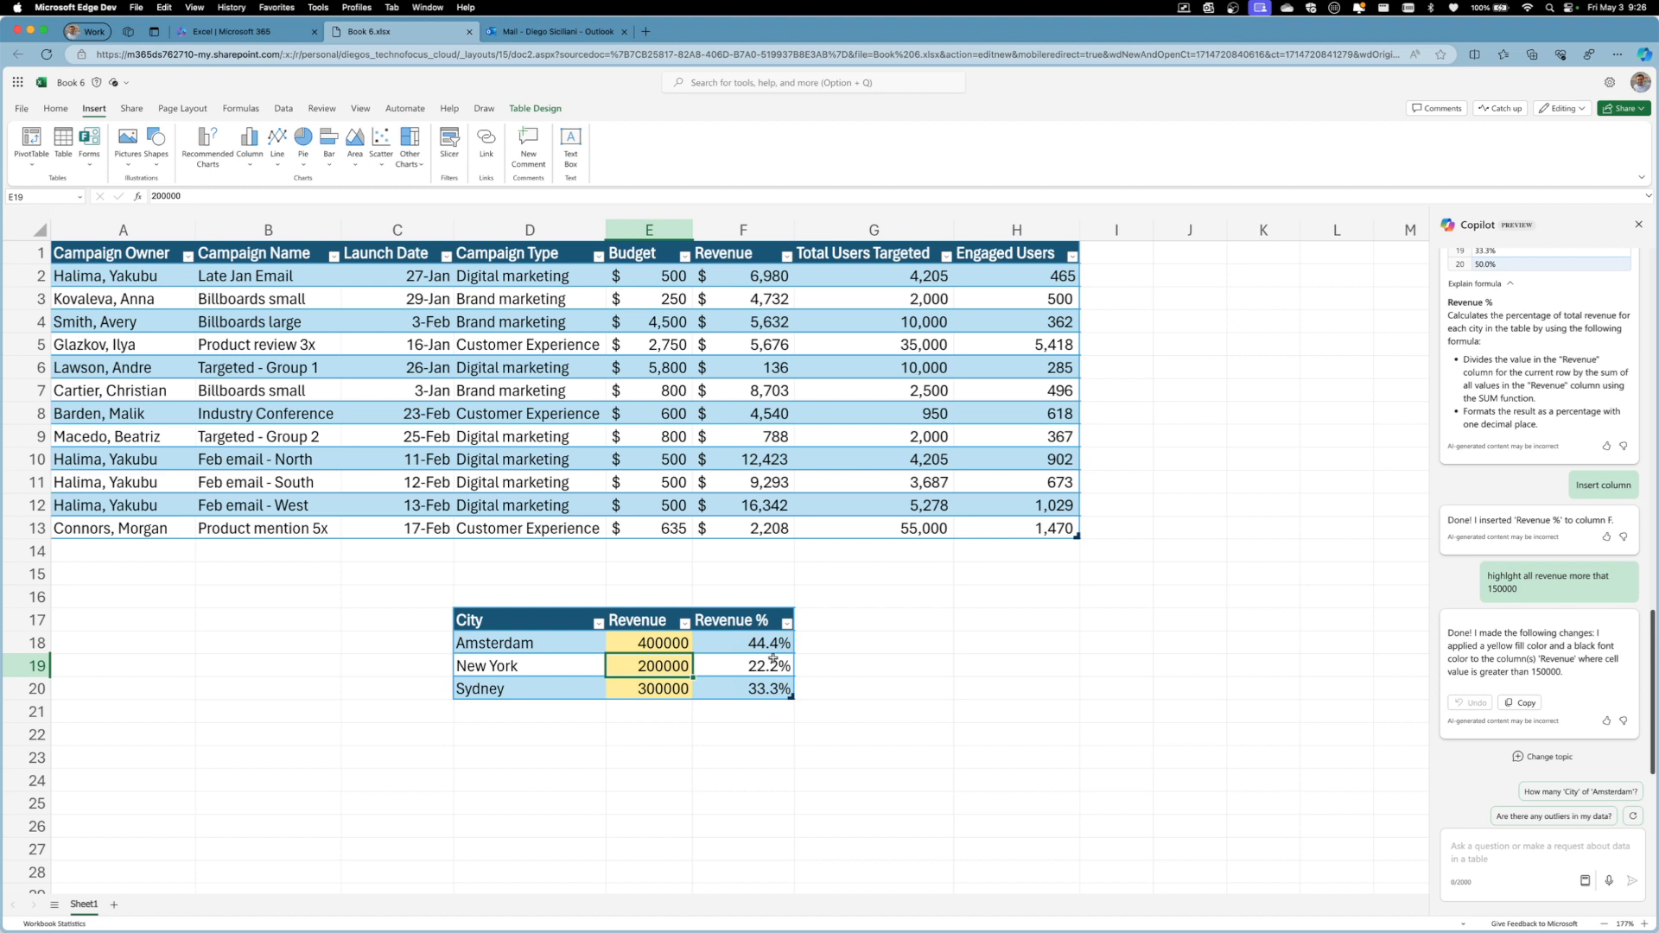
{"action": "left_click", "coordinate": [646, 687]}
{"action": "left_click", "coordinate": [637, 670]}
{"action": "left_click", "coordinate": [628, 645]}
{"action": "left_click", "coordinate": [625, 662]}
{"action": "left_click", "coordinate": [624, 693]}
{"action": "left_click", "coordinate": [626, 669]}
{"action": "left_click", "coordinate": [626, 642]}
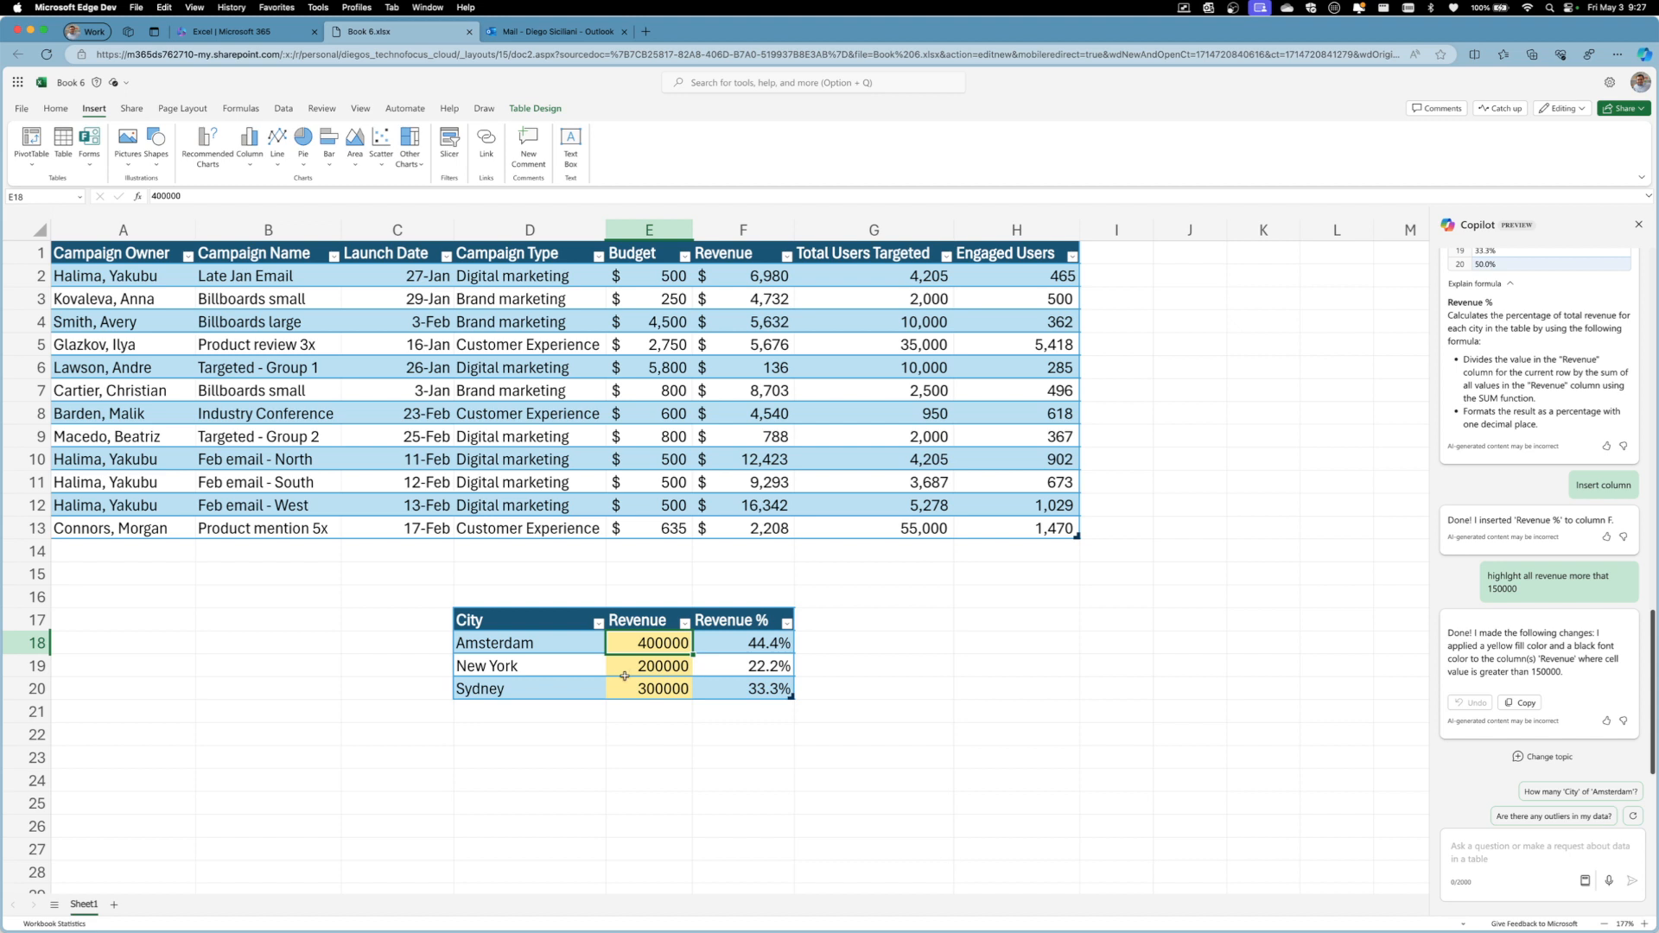
Step: Set New York's revenue in the city table to 100000
{"action": "left_click", "coordinate": [639, 667]}
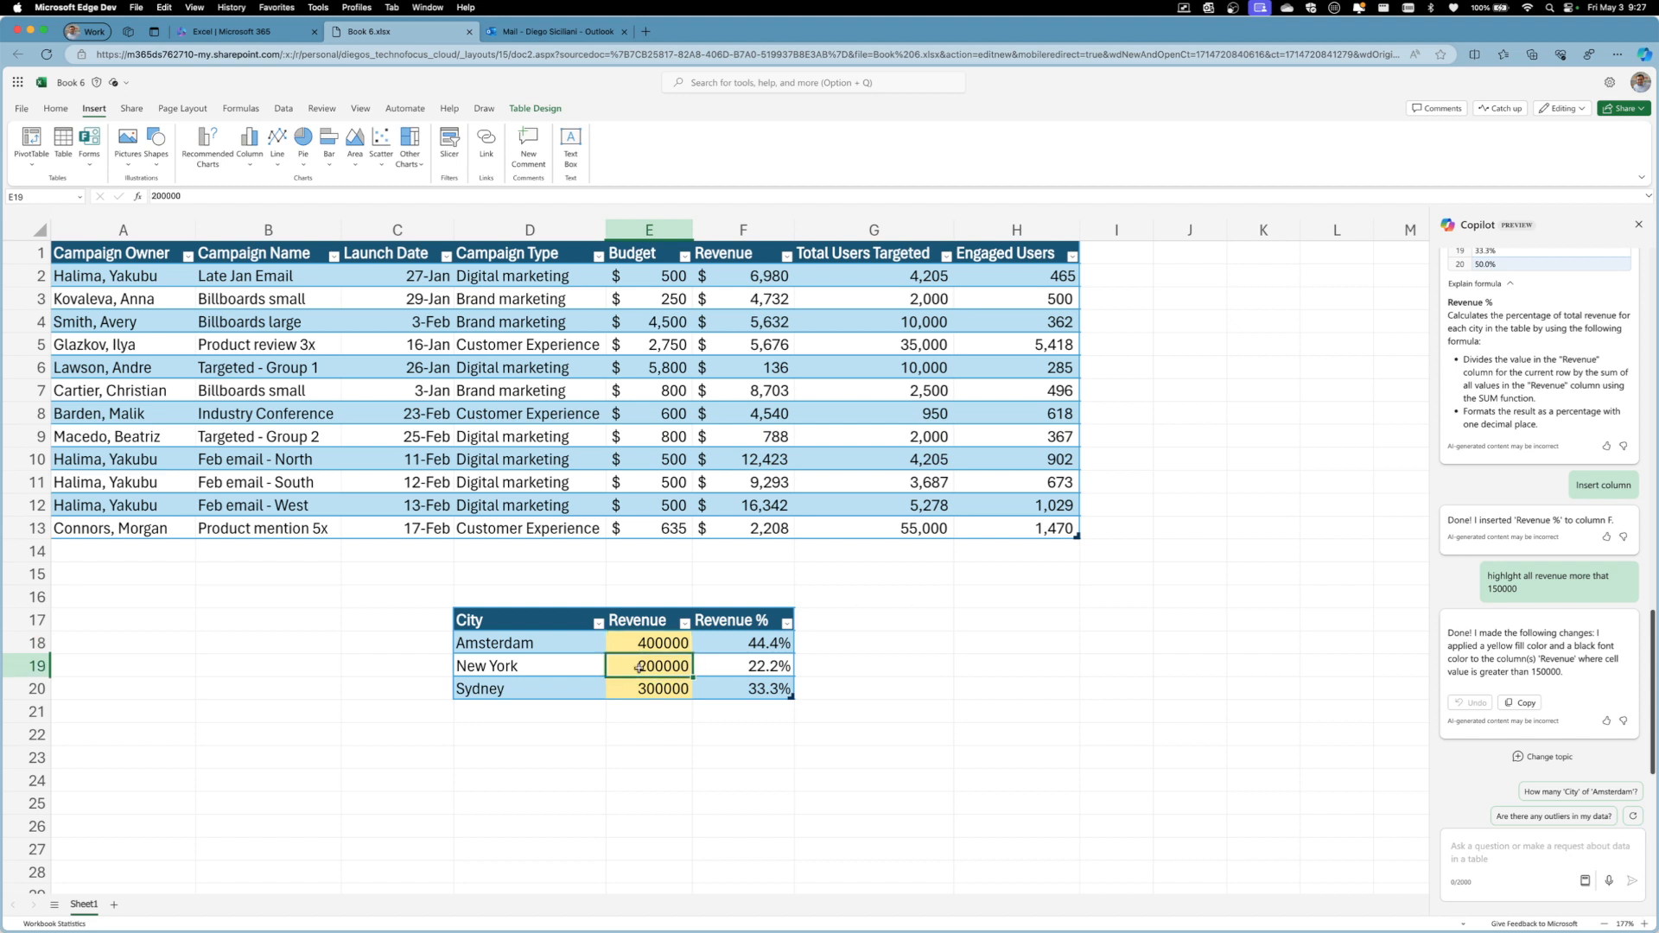
{"action": "type", "text": "100000"}
{"action": "key", "text": "Return"}
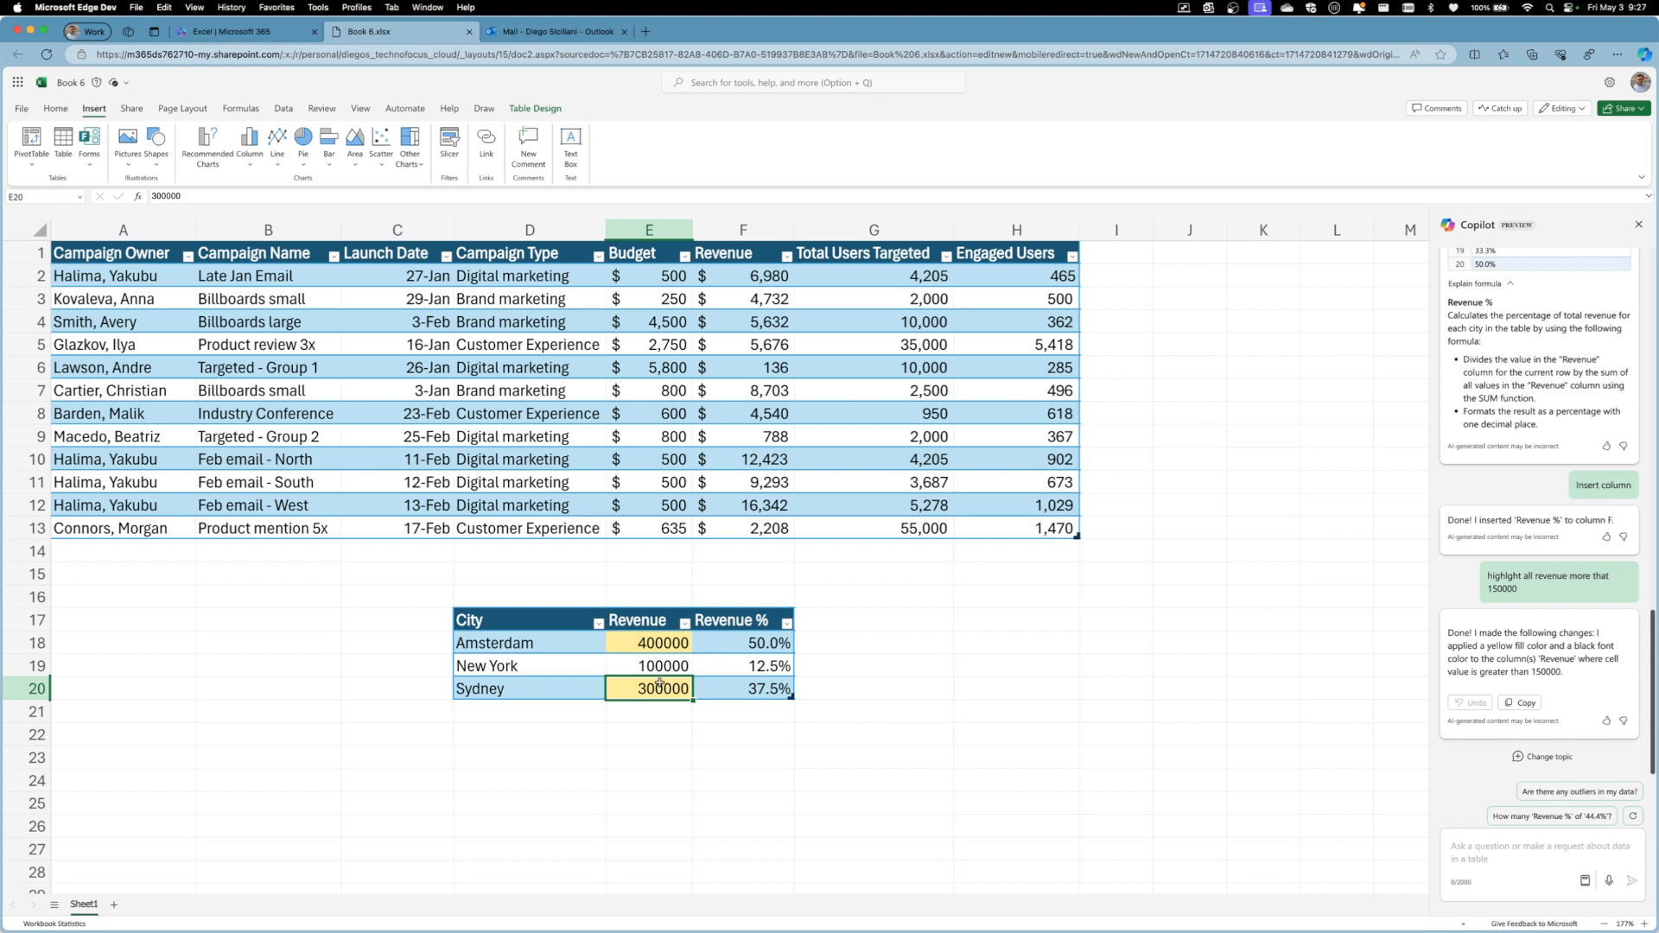
{"action": "left_click", "coordinate": [661, 645]}
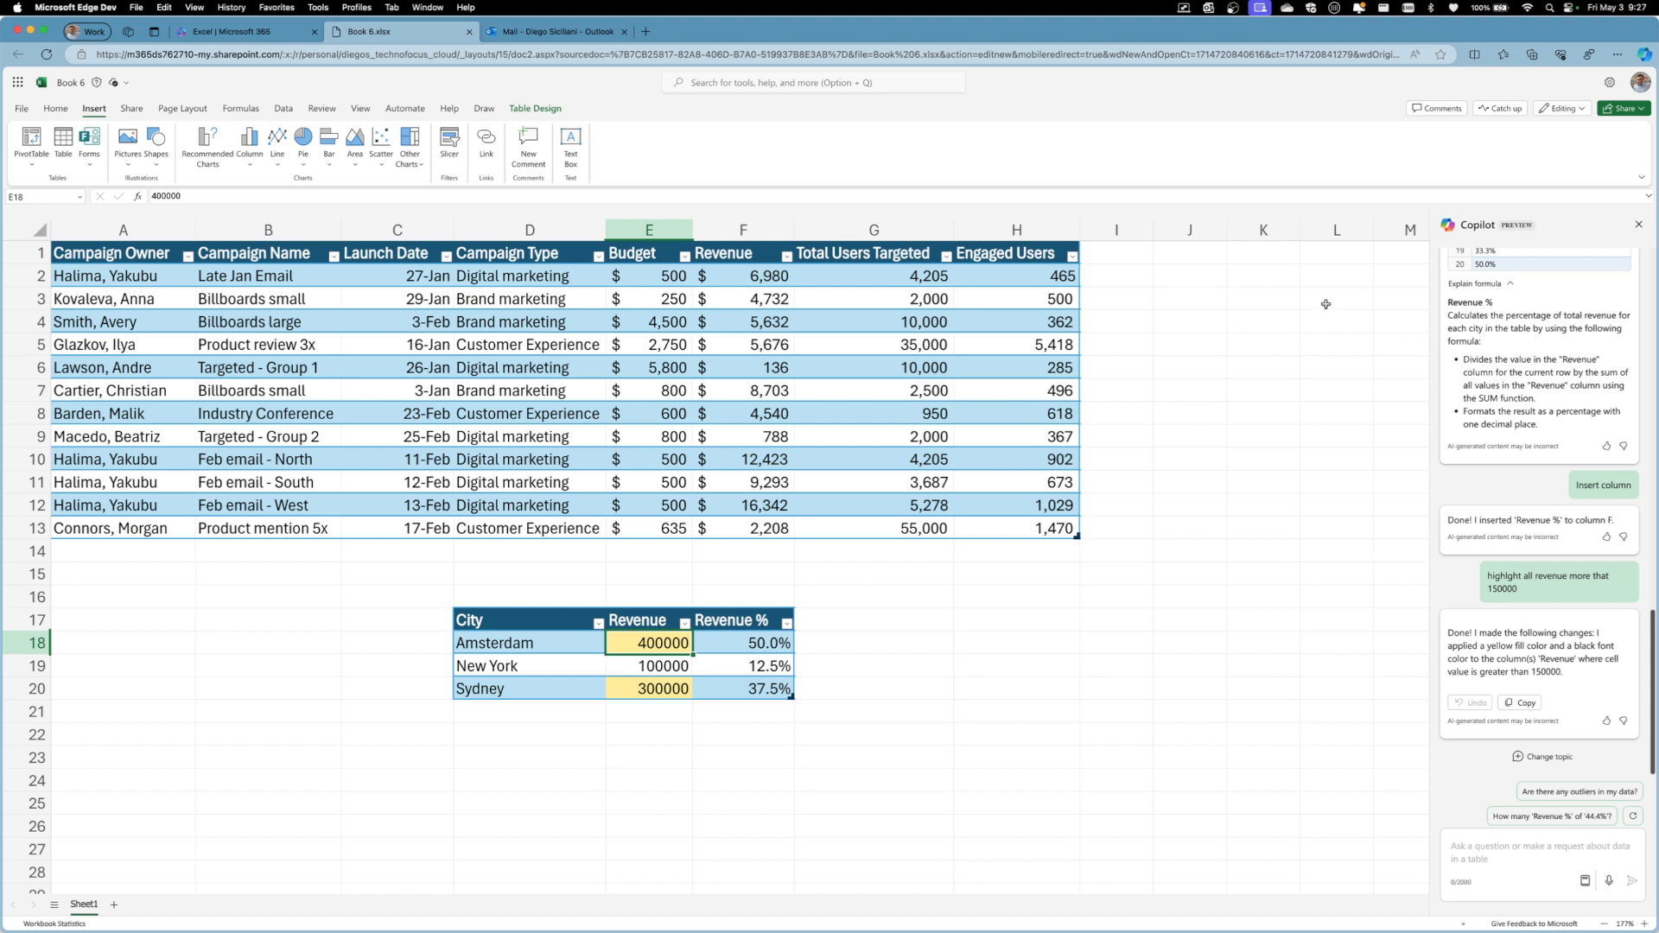
{"action": "scroll", "coordinate": [1519, 663], "scroll_direction": "up", "scroll_amount": 2}
{"action": "scroll", "coordinate": [1520, 663], "scroll_direction": "down", "scroll_amount": 2}
{"action": "left_click", "coordinate": [640, 672]}
{"action": "left_click", "coordinate": [555, 649]}
Step: From a city table cell, write Copilot the request "Add a column that represents the percentage for Budget Campaign Owner", copy its text and send it
{"action": "left_click", "coordinate": [551, 673]}
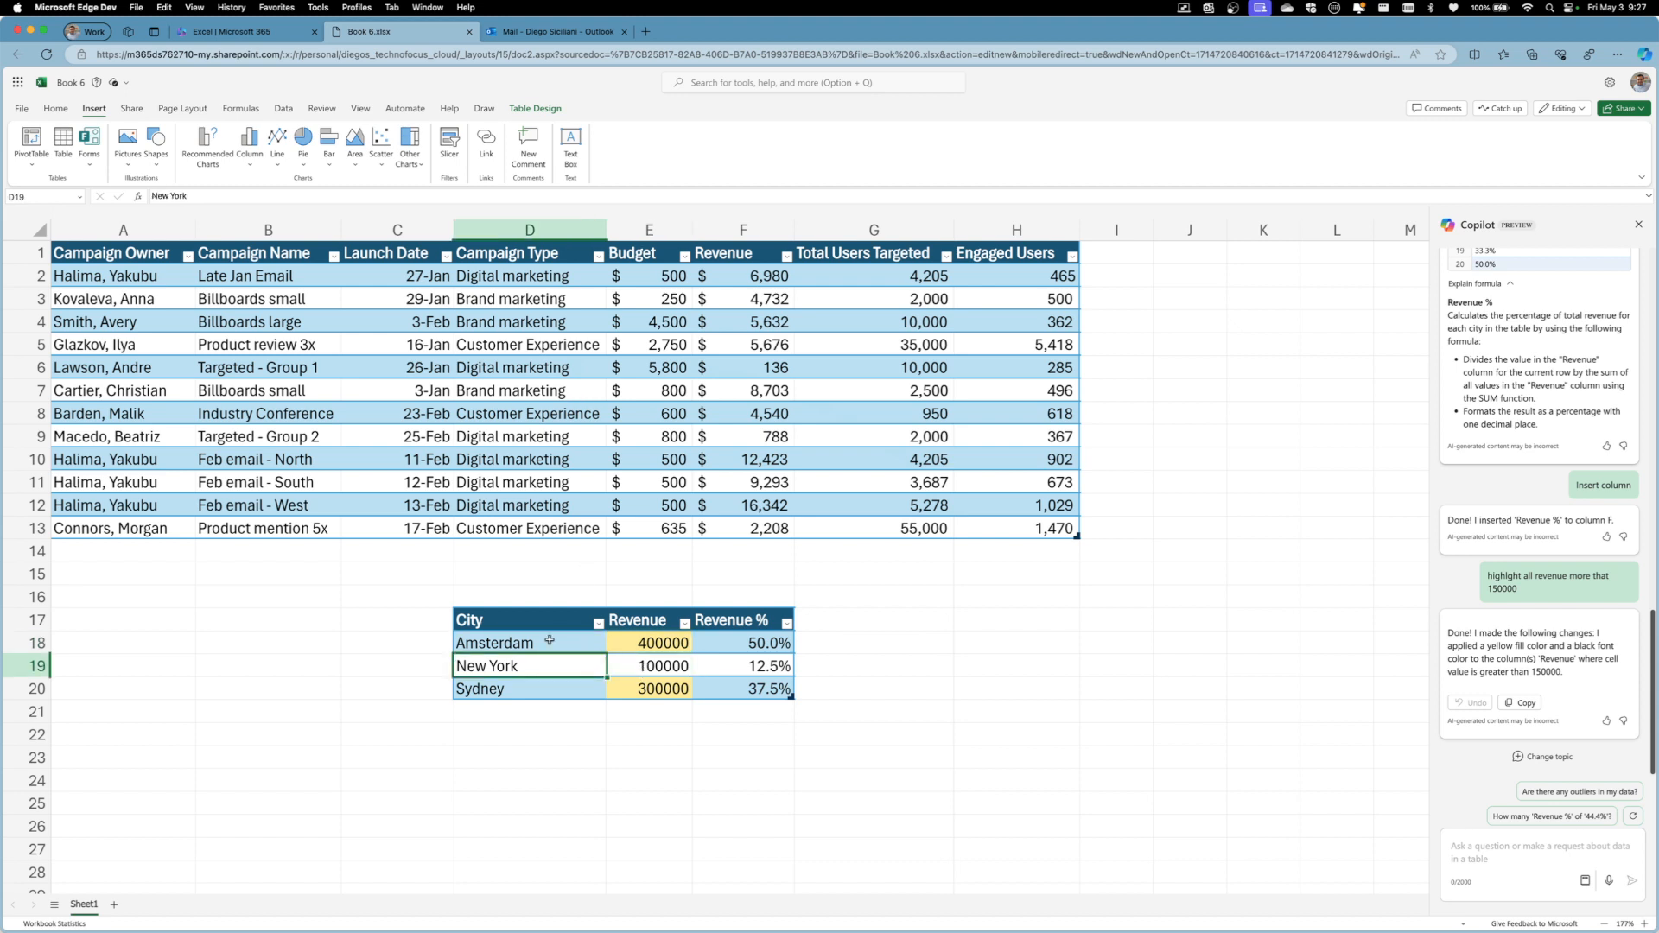
{"action": "left_click", "coordinate": [1464, 849]}
{"action": "type", "text": "Add a clou"}
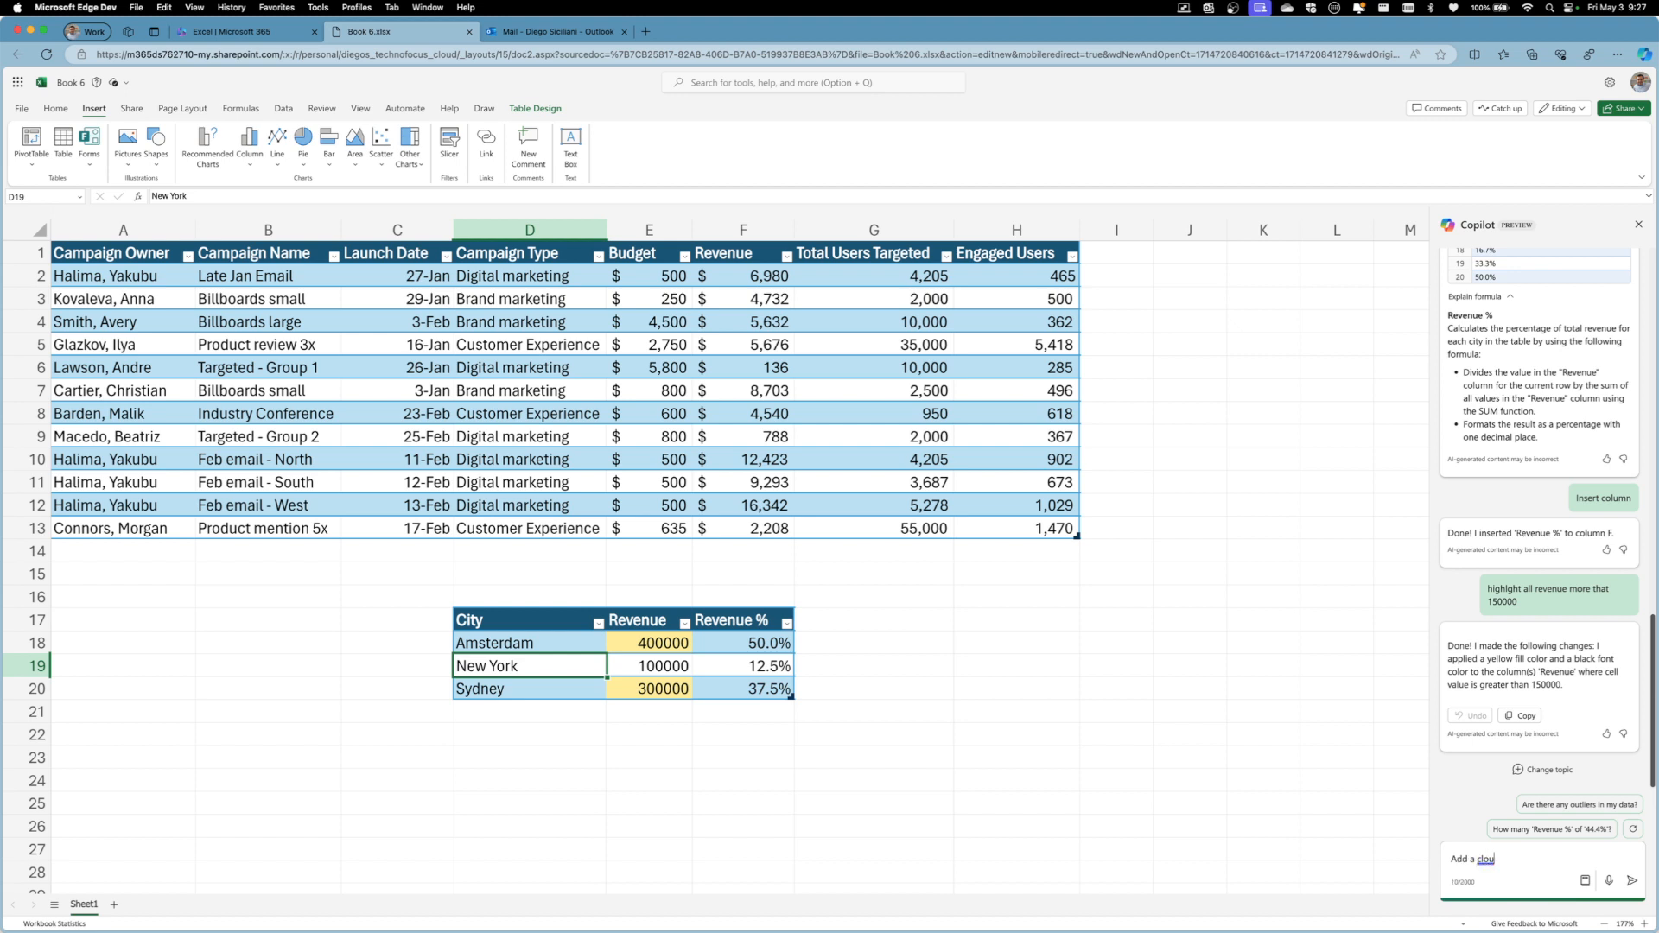
{"action": "key", "text": "BackSpace"}
{"action": "key", "text": "BackSpace"}
{"action": "key", "text": "BackSpace"}
{"action": "type", "text": "olumn that represents the percentage for "}
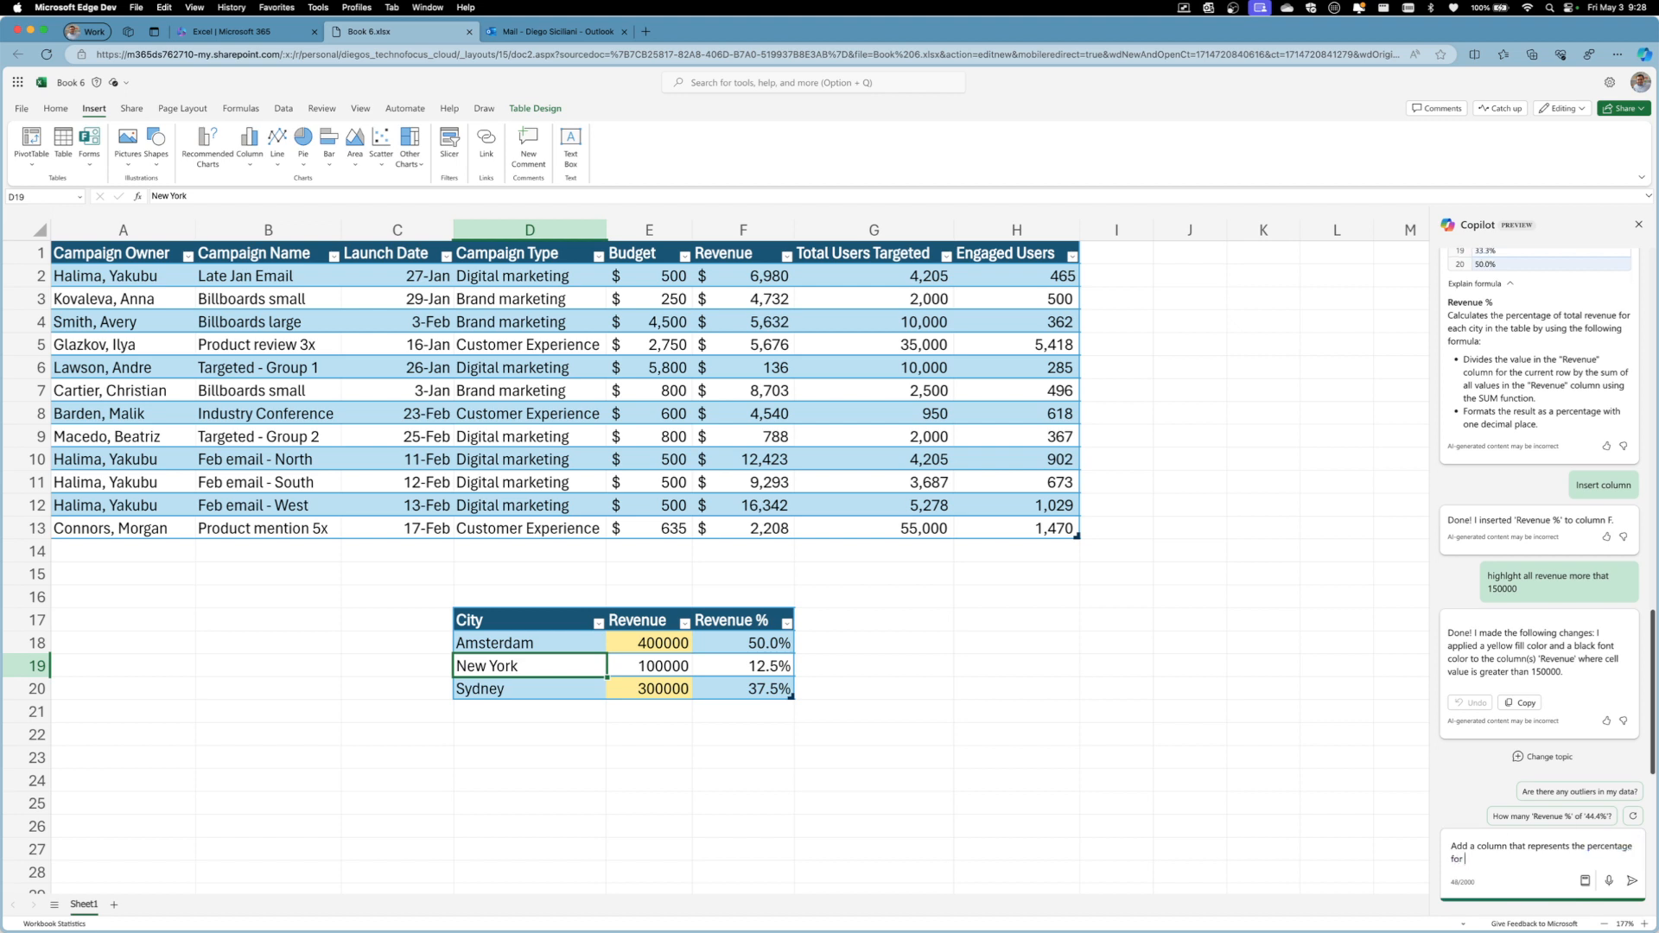
{"action": "type", "text": "Budget Campaign Owner"}
{"action": "left_click_drag", "start_coordinate": [1577, 870], "coordinate": [1451, 846]}
{"action": "key", "text": "super+c"}
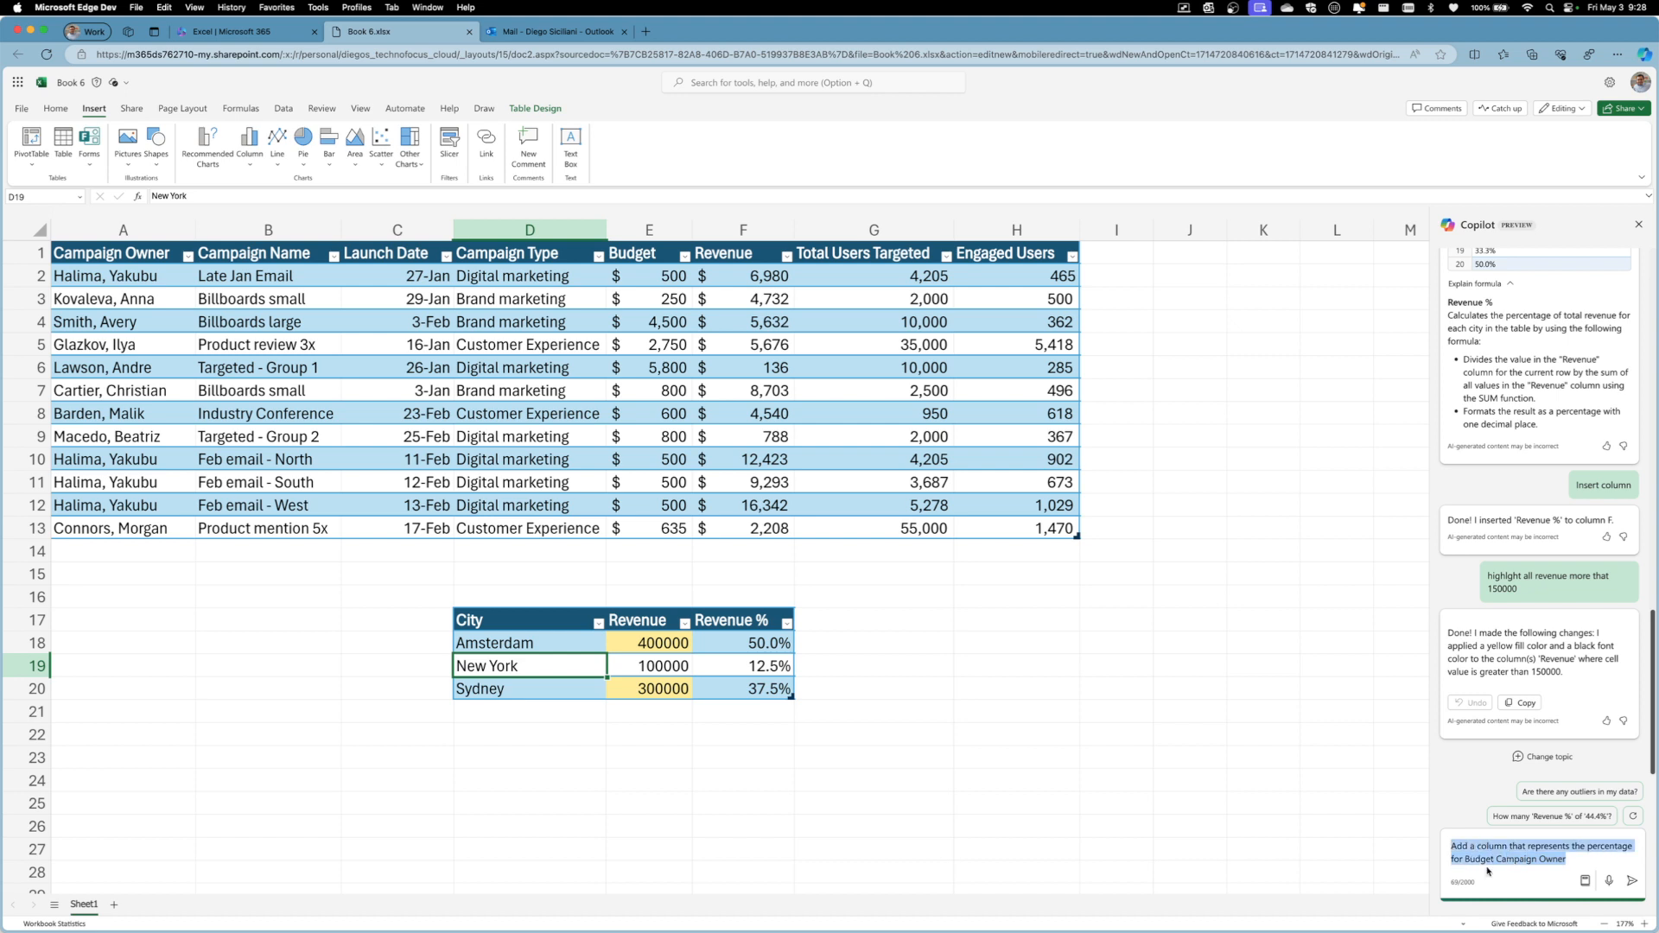
{"action": "left_click", "coordinate": [1631, 880]}
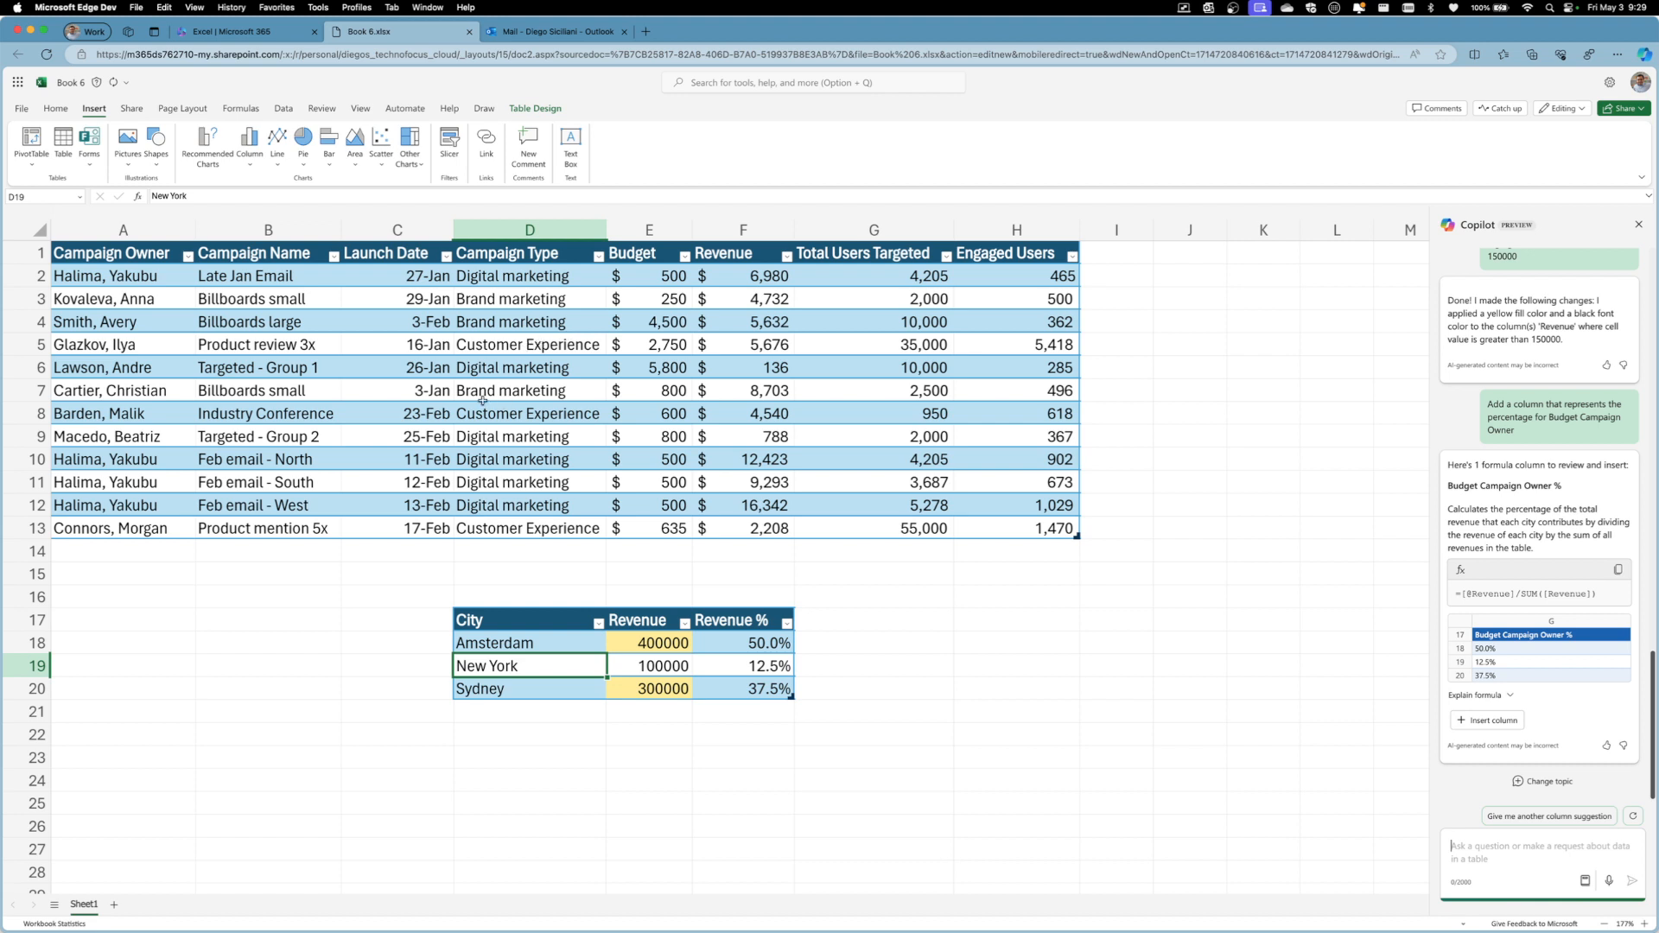
Step: Select a cell in the campaign table and send Copilot the copied request for a Budget Campaign Owner percentage column
{"action": "left_click", "coordinate": [247, 385]}
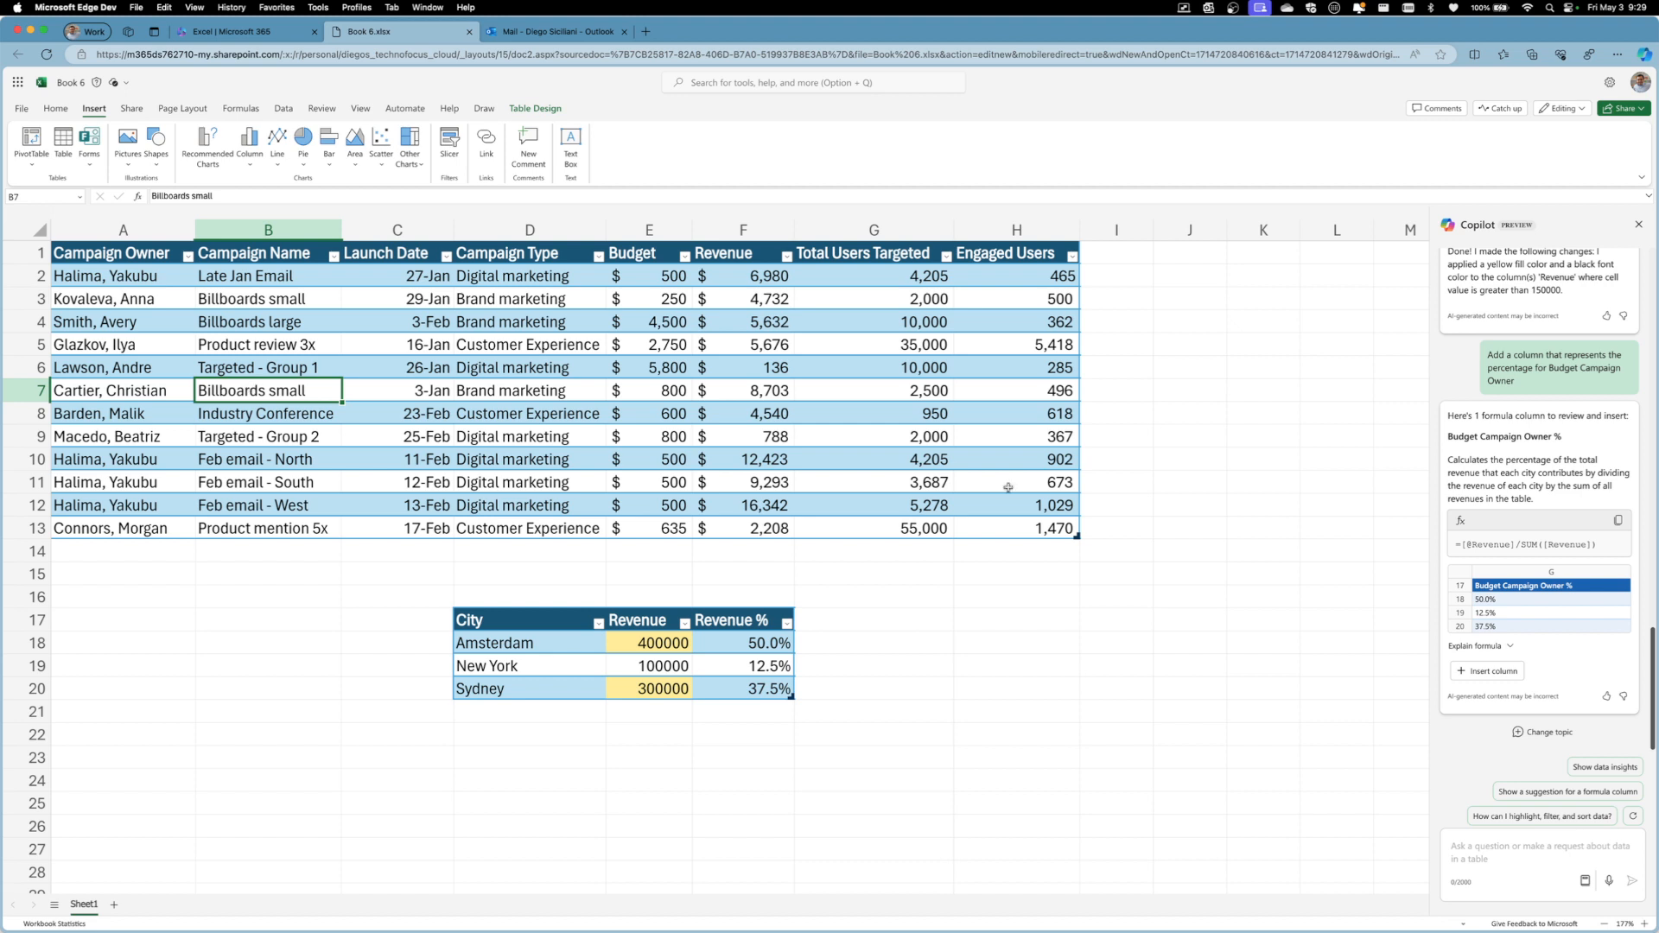
{"action": "left_click", "coordinate": [1463, 850]}
{"action": "key", "text": "super+v"}
{"action": "left_click", "coordinate": [1628, 879]}
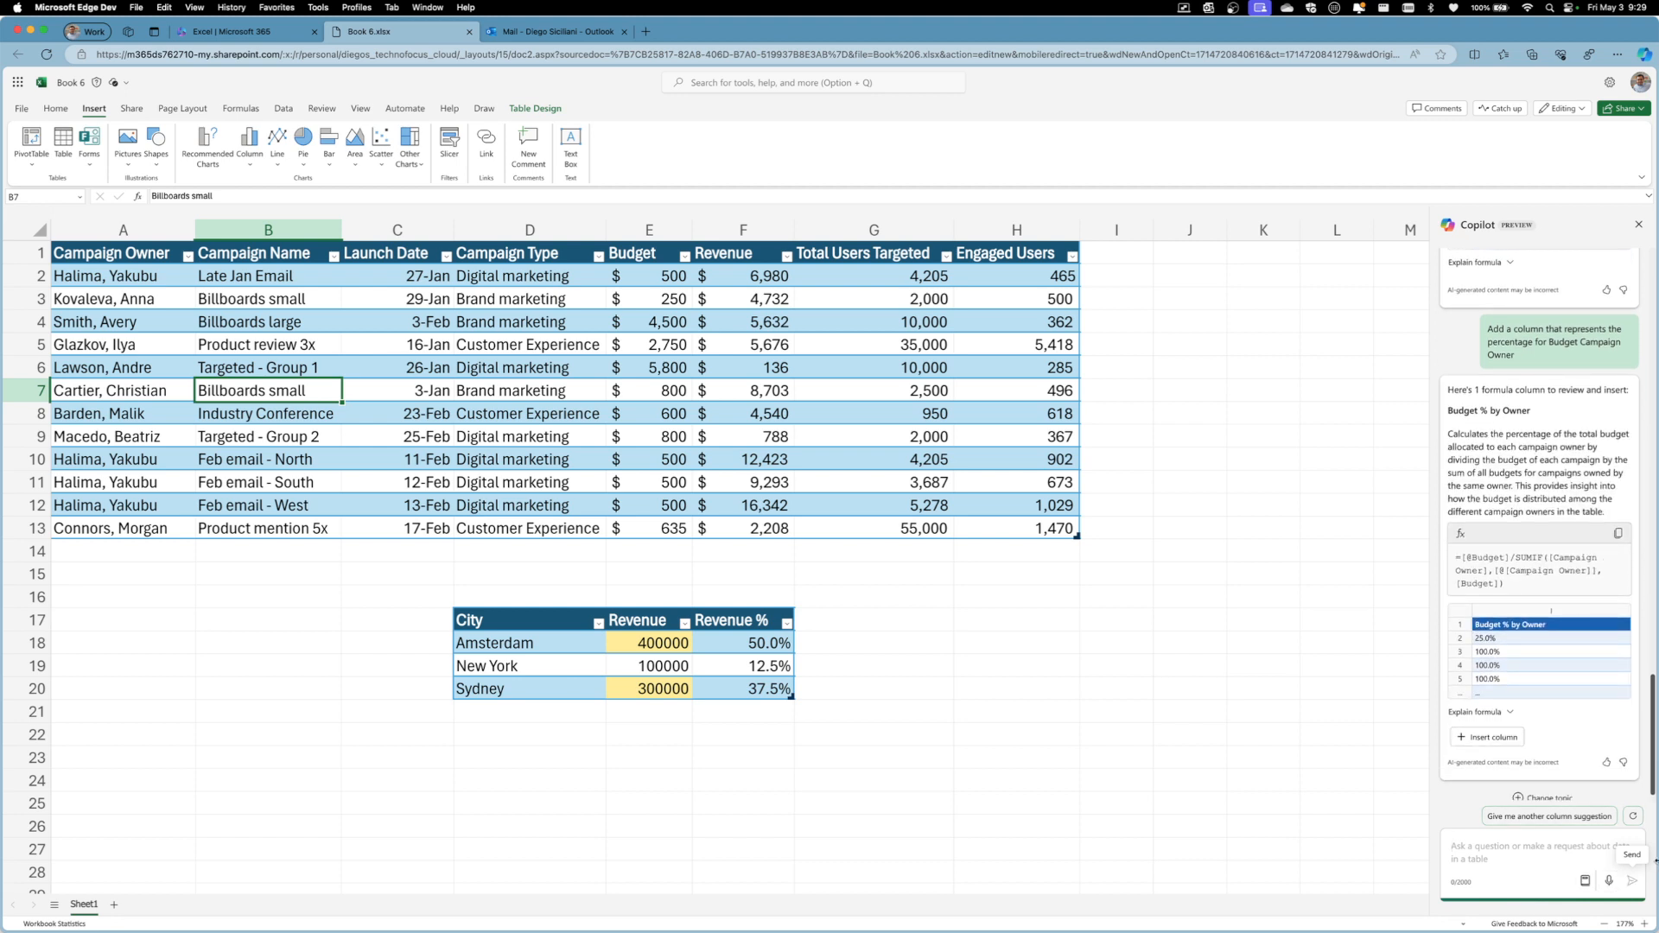
{"action": "scroll", "coordinate": [1530, 650], "scroll_direction": "down", "scroll_amount": 1}
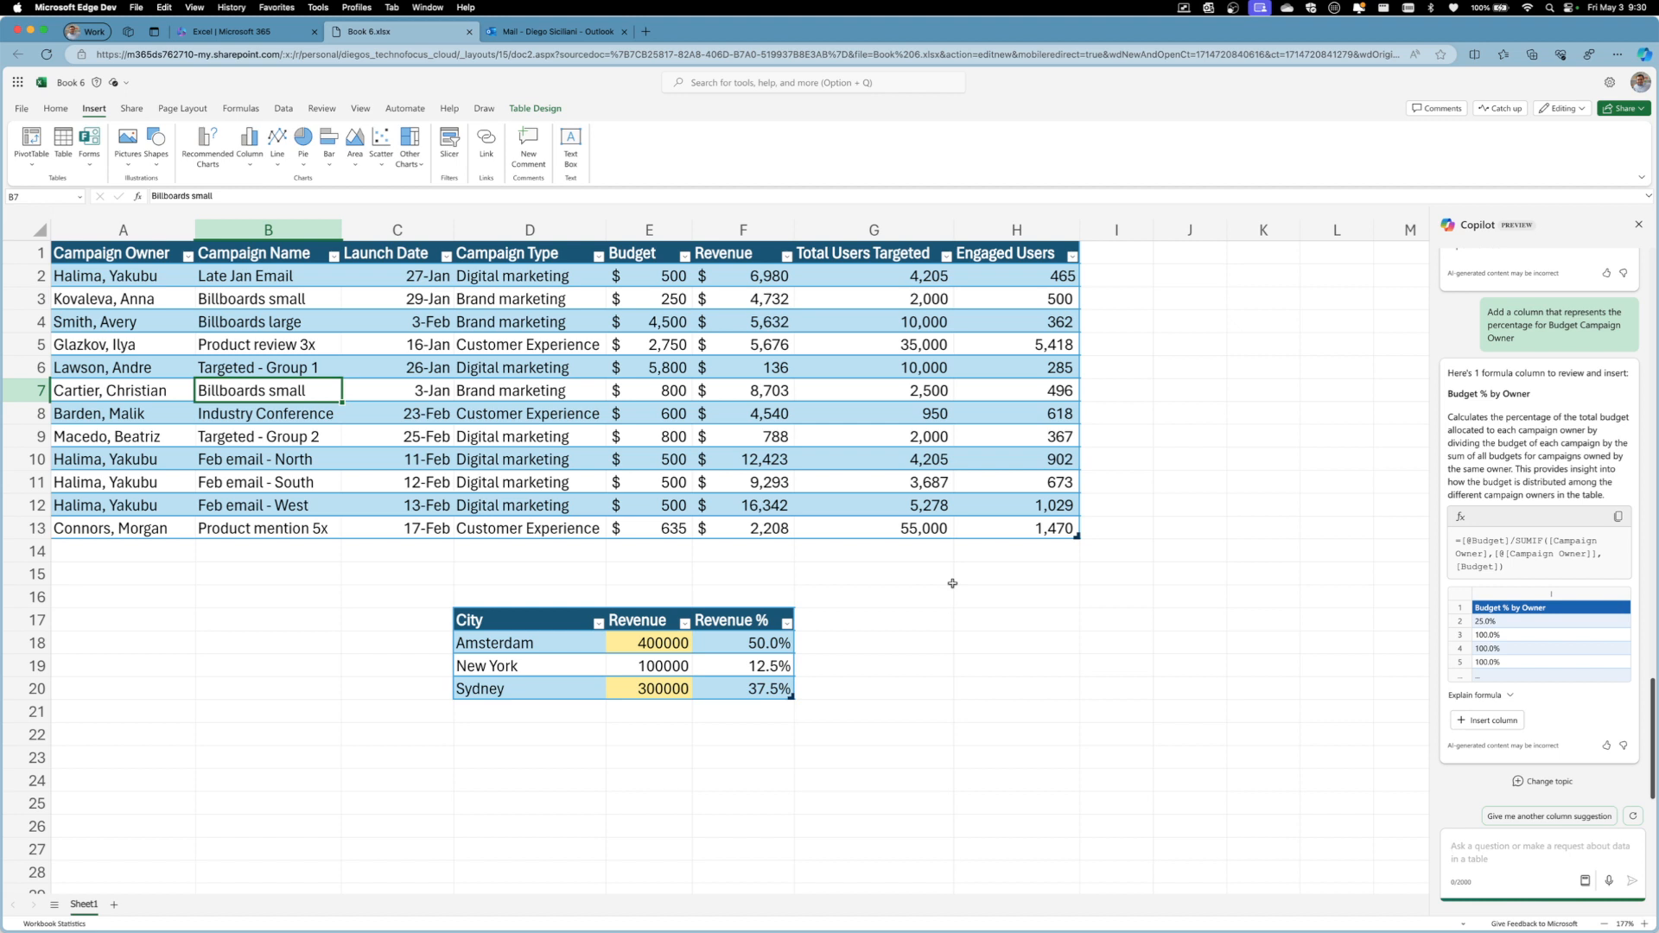
Step: Switch to the Microsoft Excel desktop app, create a blank workbook and reposition its window
{"action": "key", "text": "super+space"}
{"action": "type", "text": "excel"}
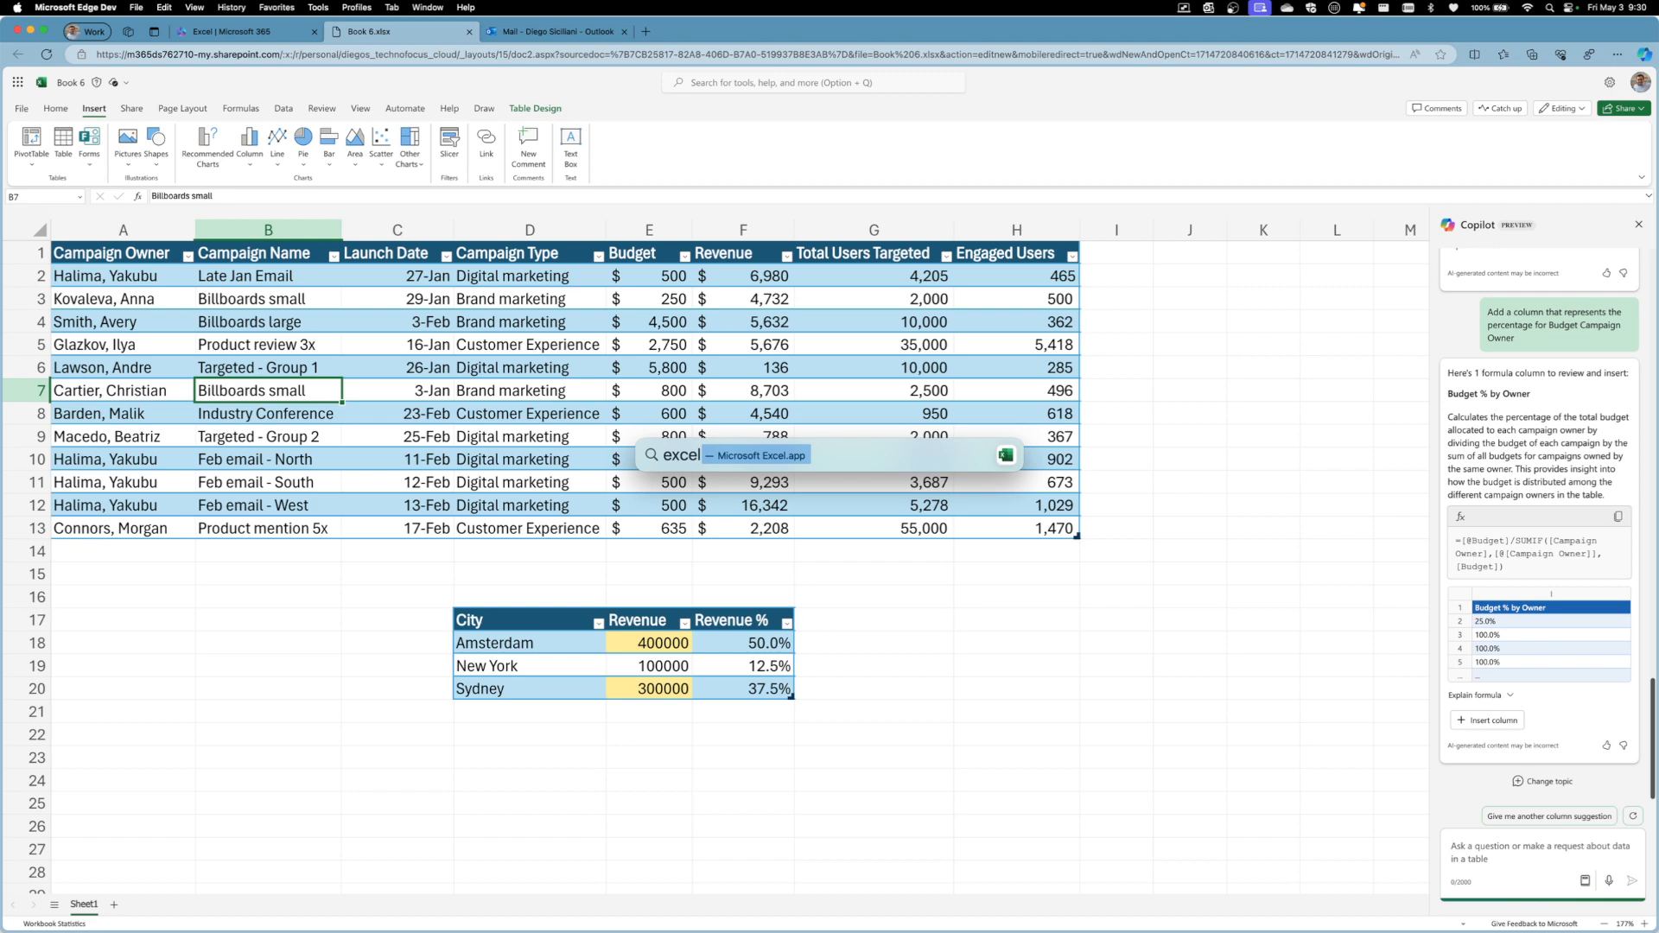
{"action": "key", "text": "Return"}
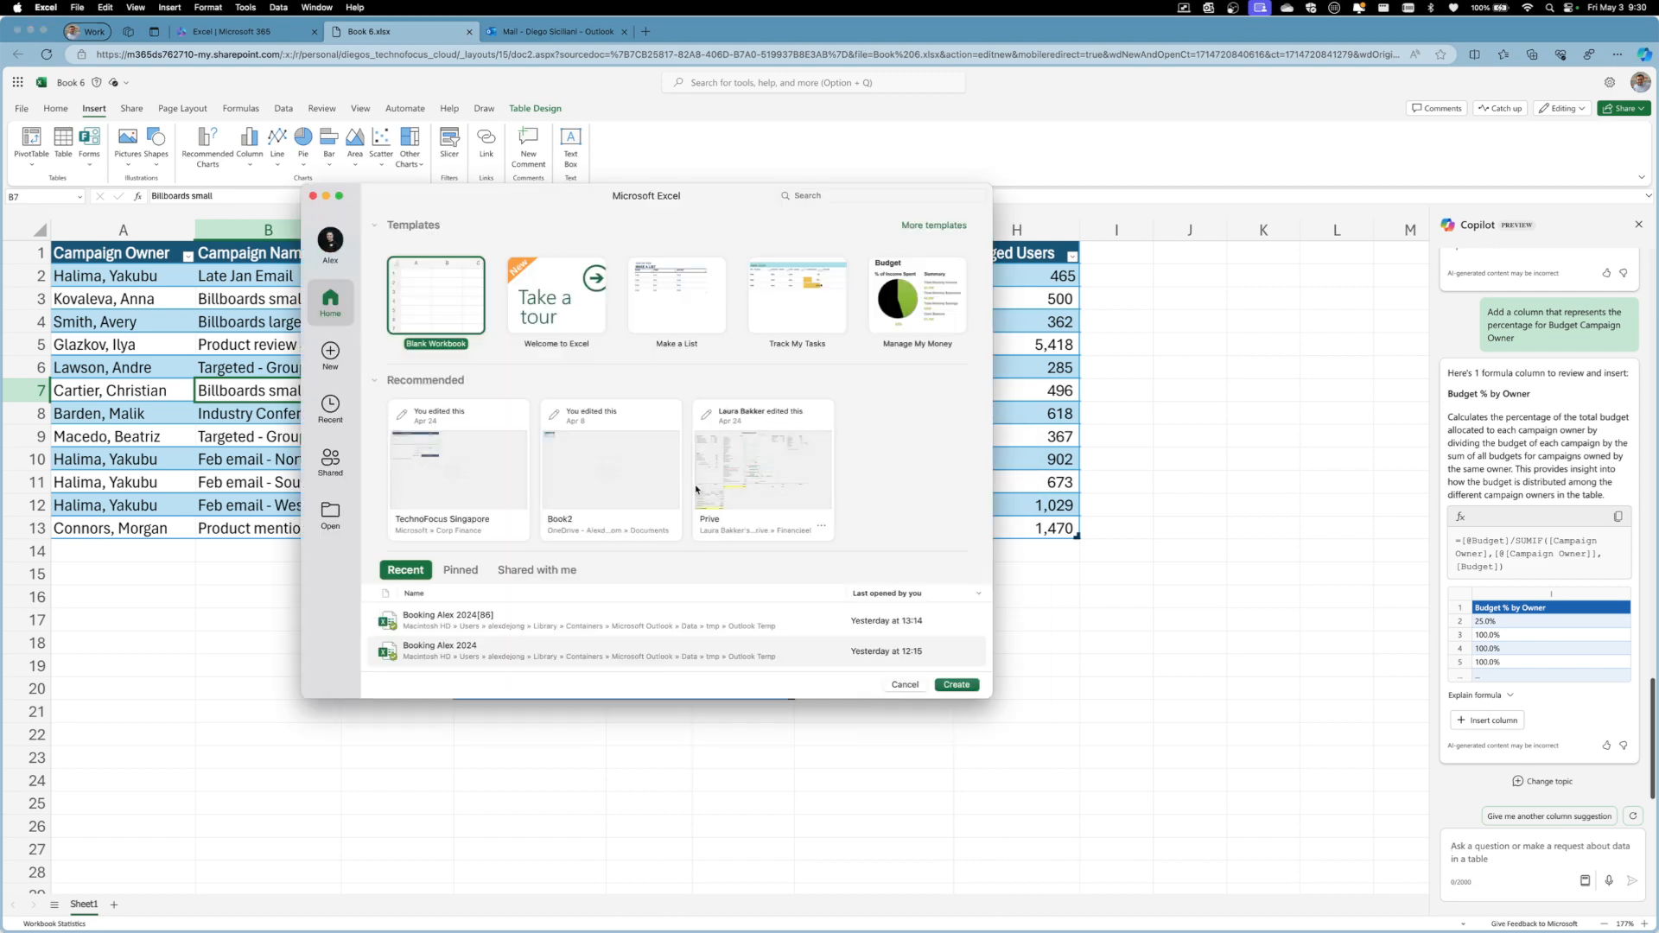
{"action": "left_click", "coordinate": [957, 684]}
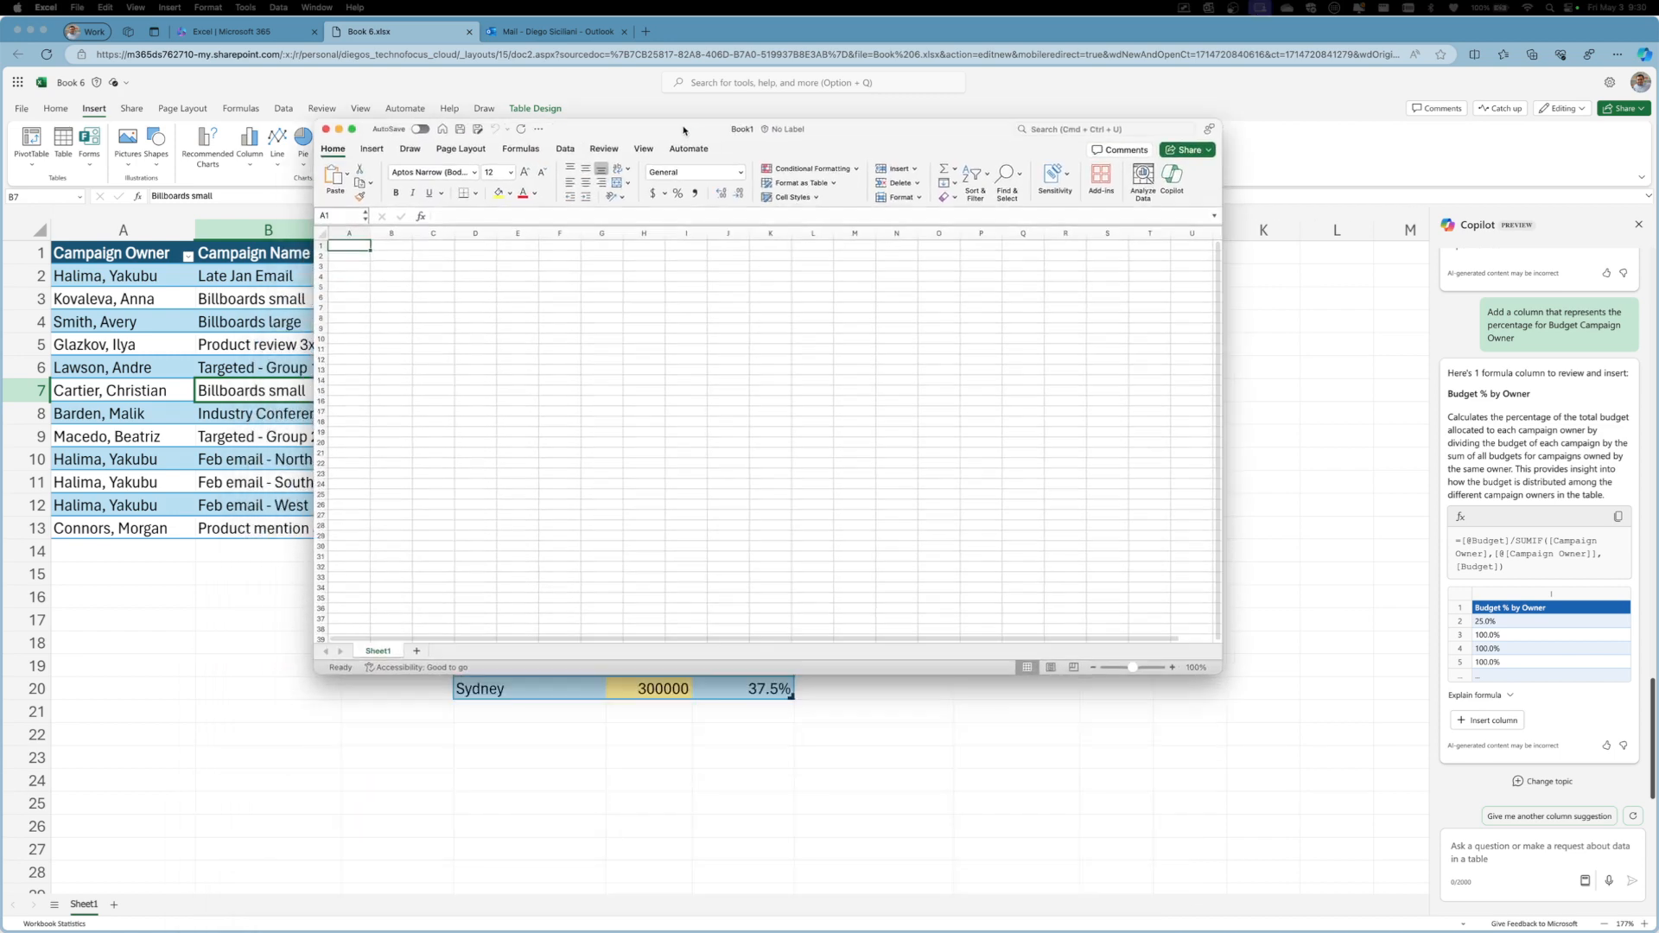
{"action": "left_click_drag", "start_coordinate": [679, 127], "coordinate": [760, 149]}
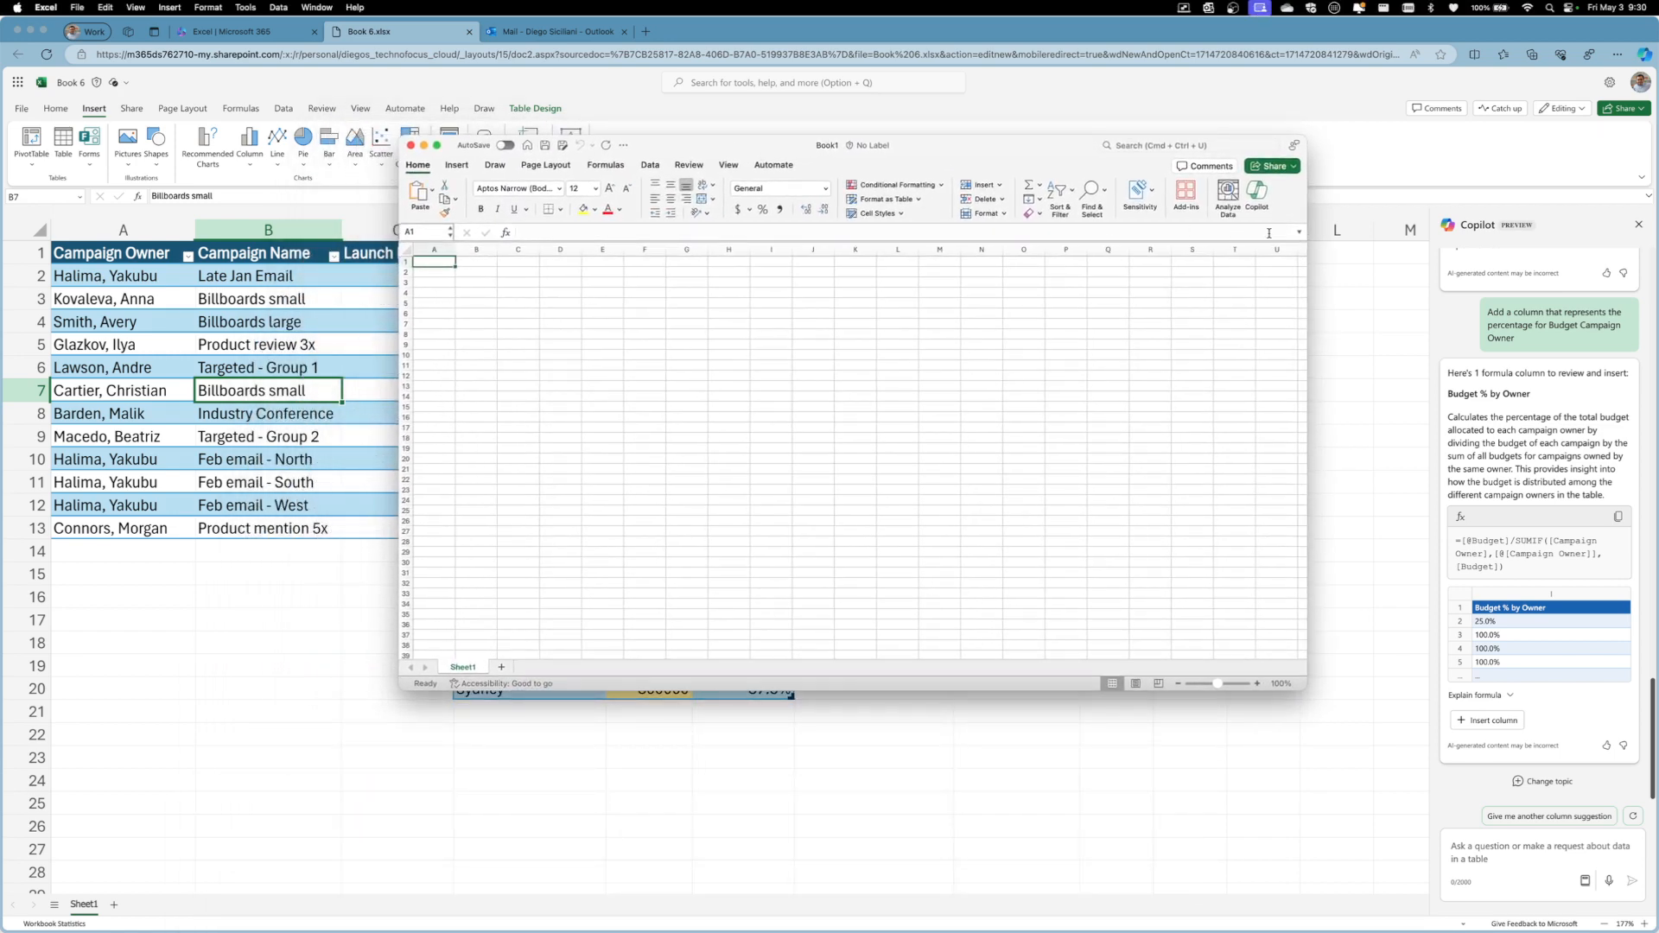
Step: Open Copilot in the new workbook and turn on AutoSave, saving the file to OneDrive as "copilot demo"
{"action": "left_click", "coordinate": [1265, 195]}
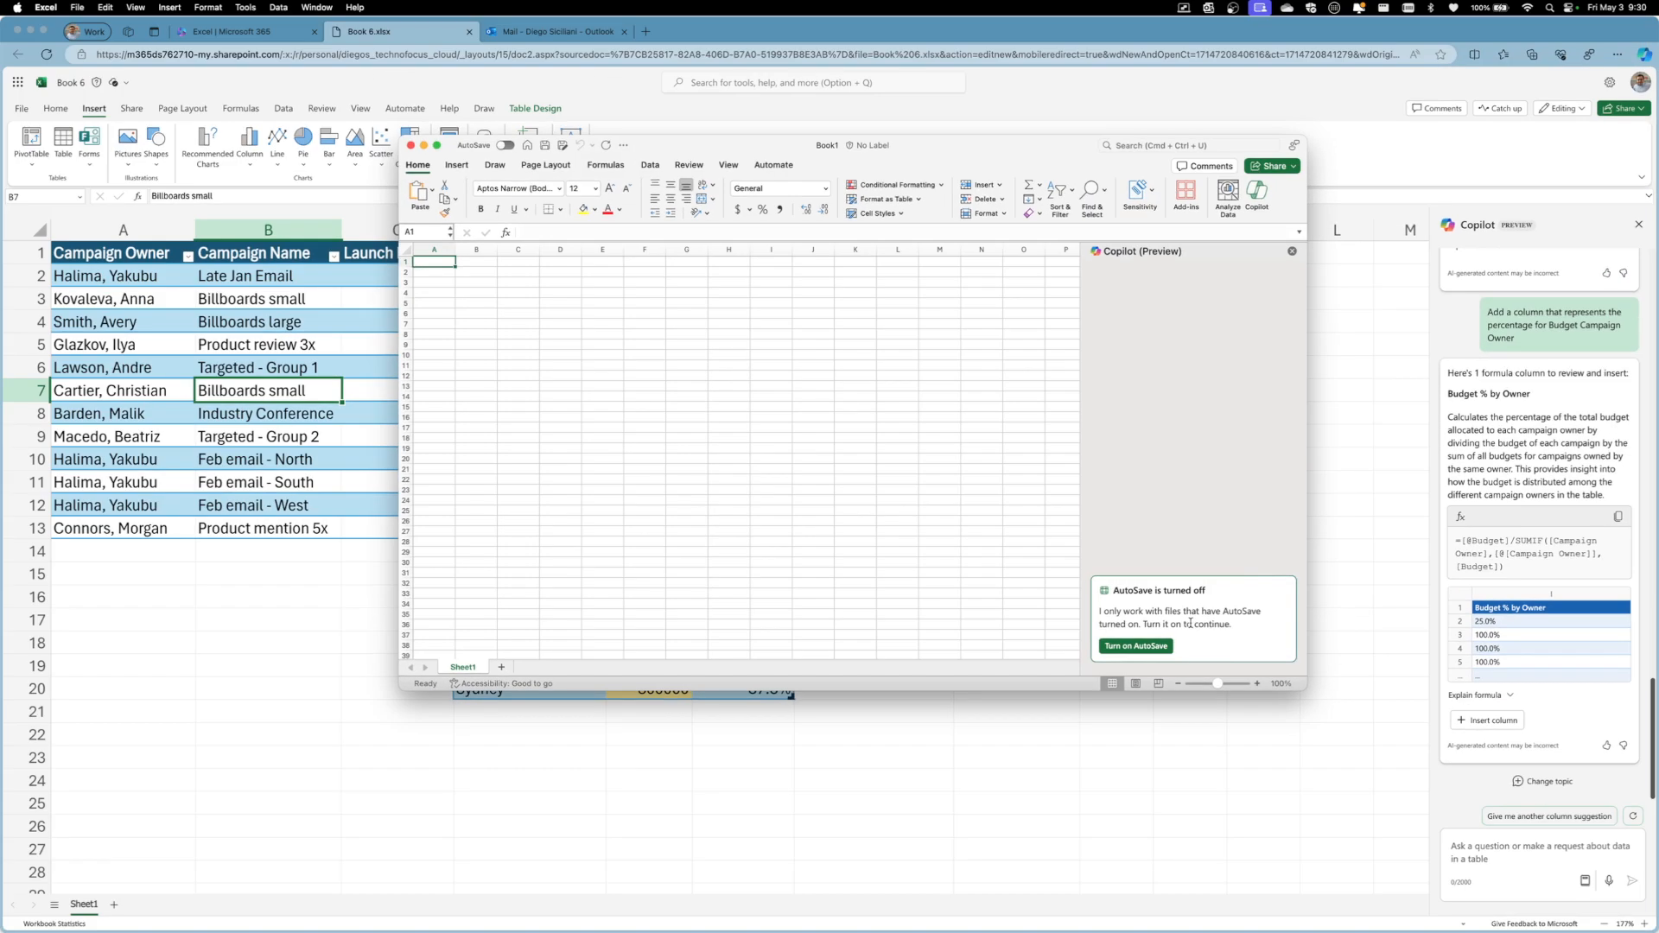
{"action": "left_click", "coordinate": [1135, 646]}
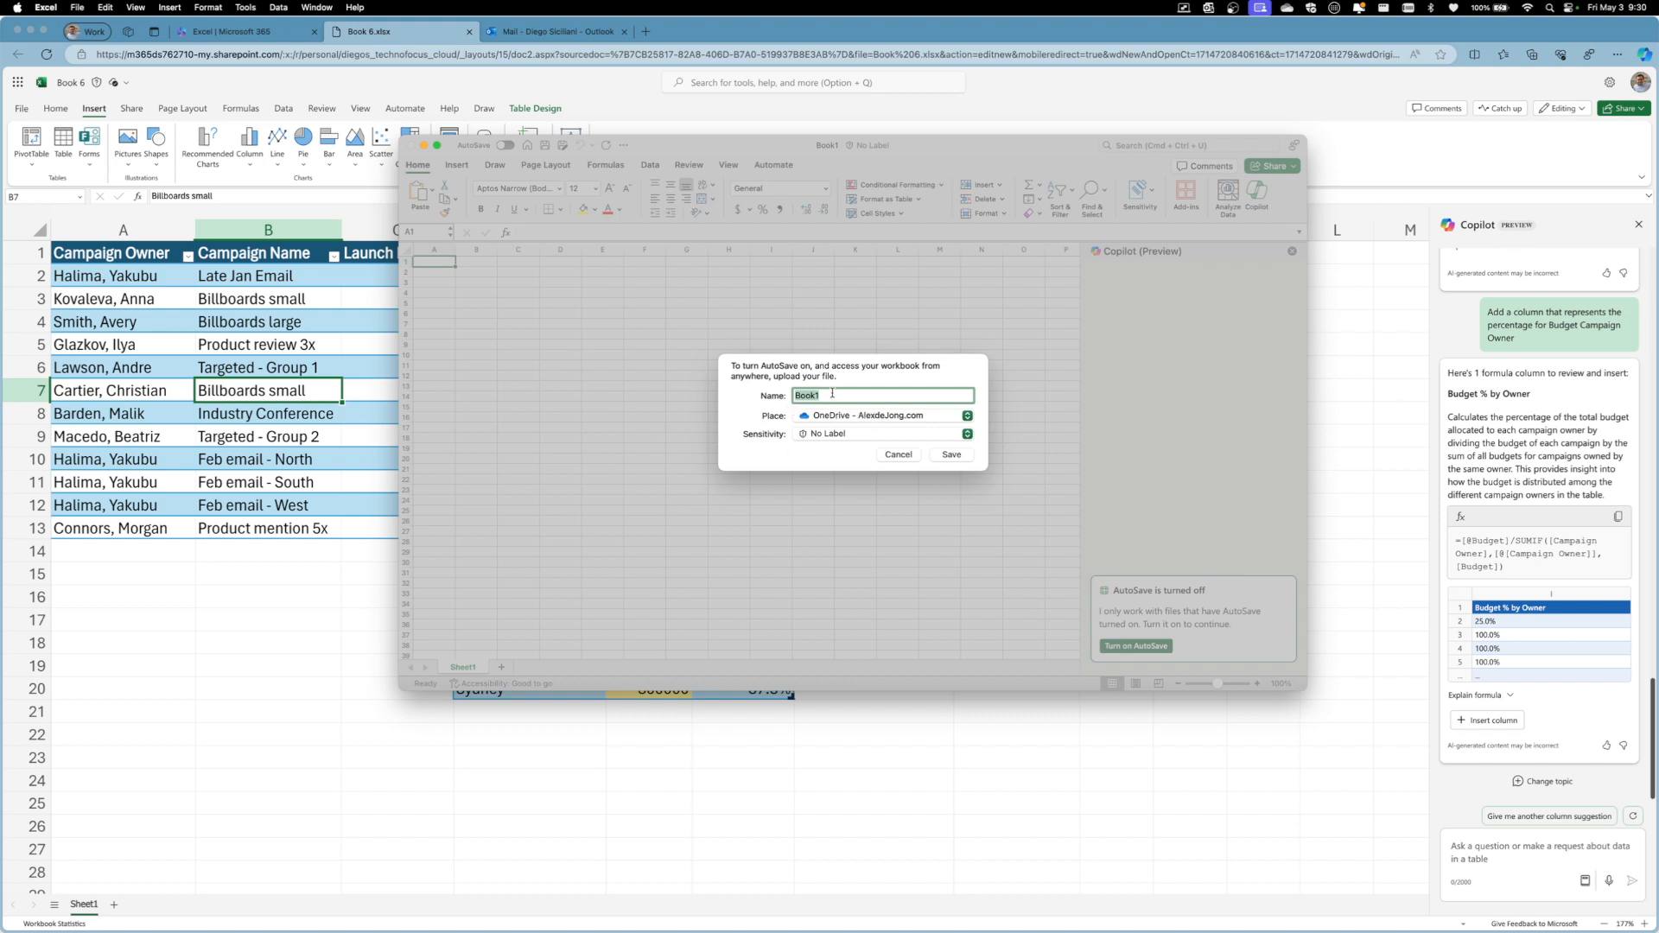
{"action": "type", "text": "copilot demo"}
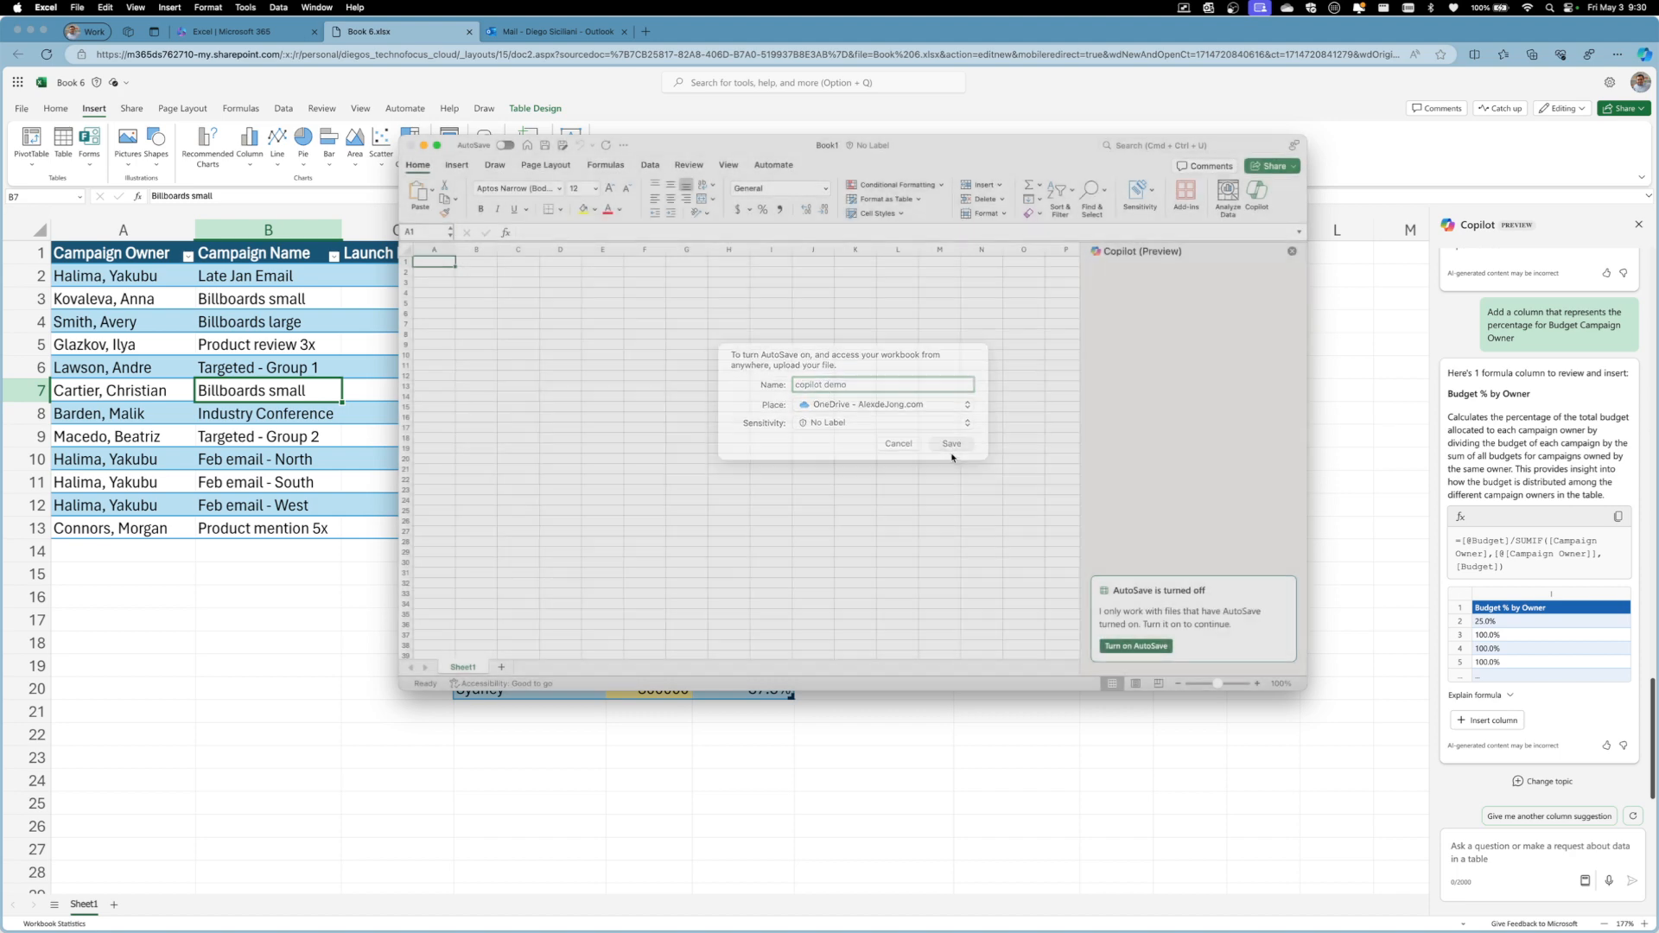
{"action": "left_click", "coordinate": [951, 455]}
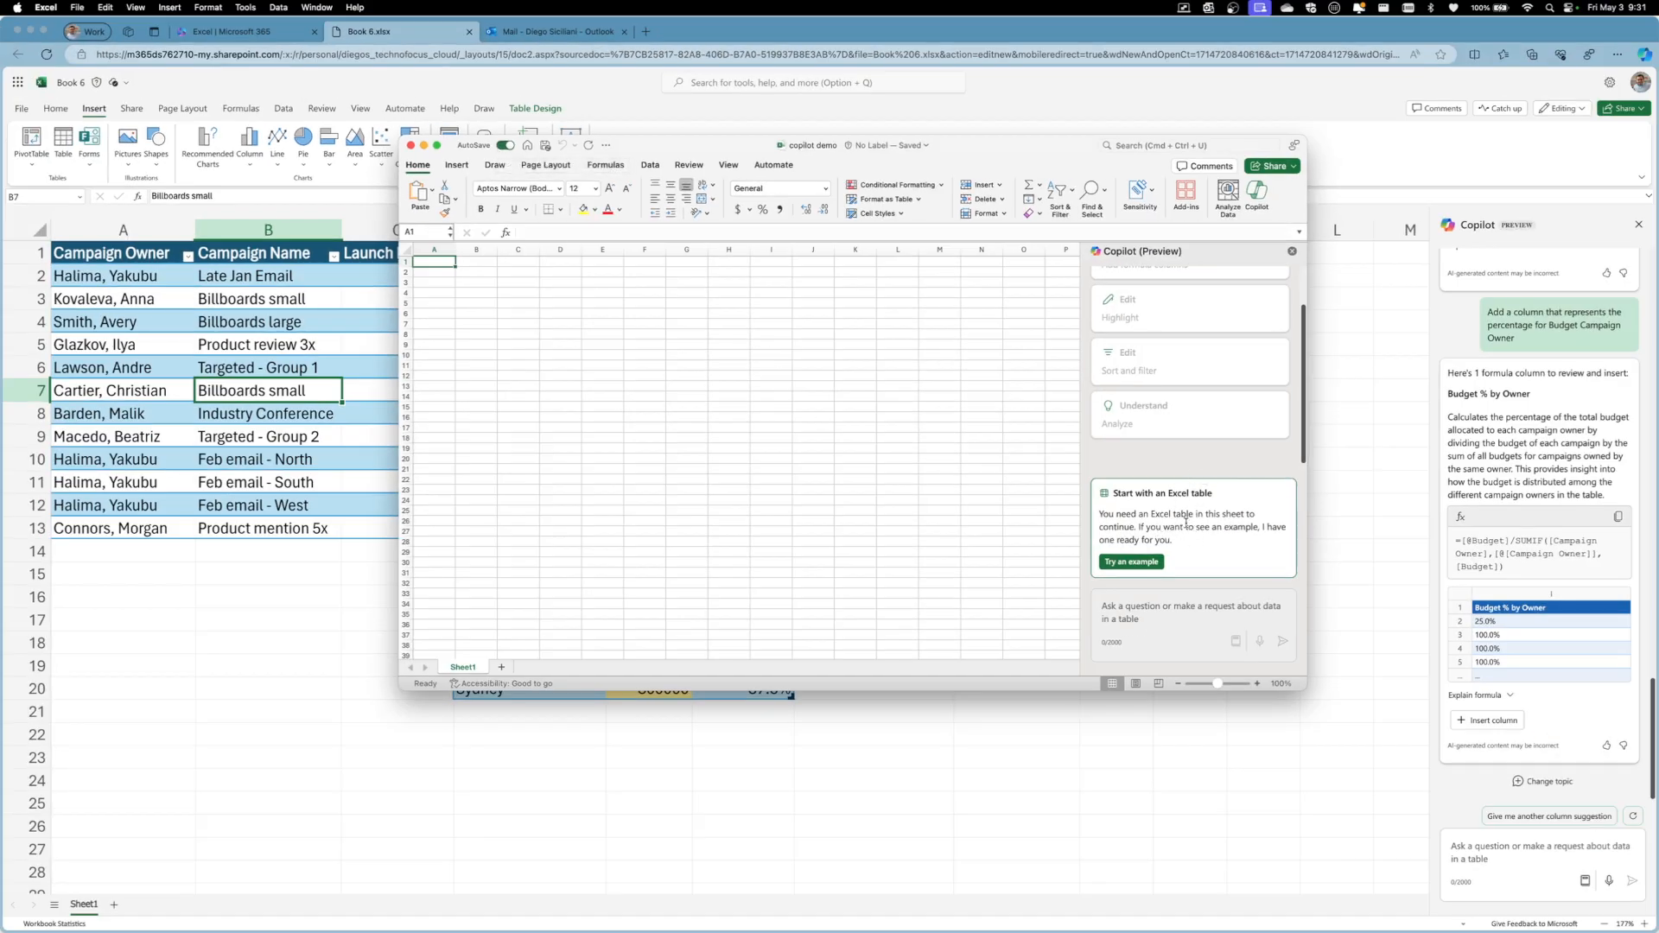
Step: Have Copilot insert its example table, enlarge the sheet view and maximize the workbook window
{"action": "left_click", "coordinate": [1131, 562]}
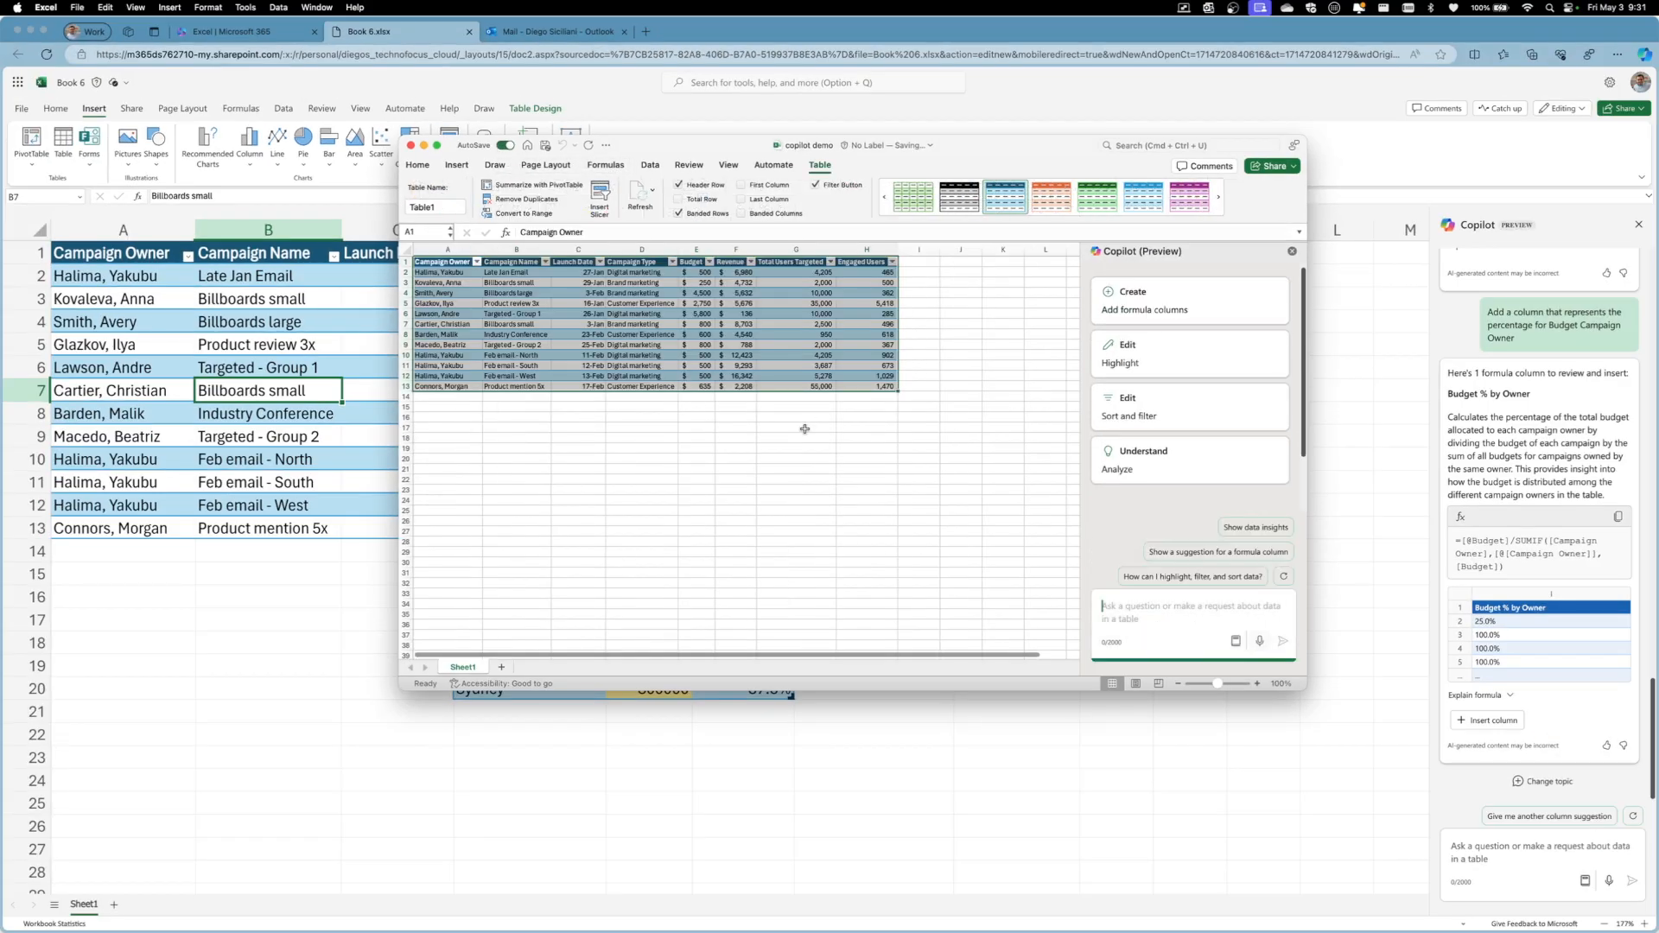
{"action": "scroll", "coordinate": [683, 331], "scroll_direction": "up", "scroll_amount": 5}
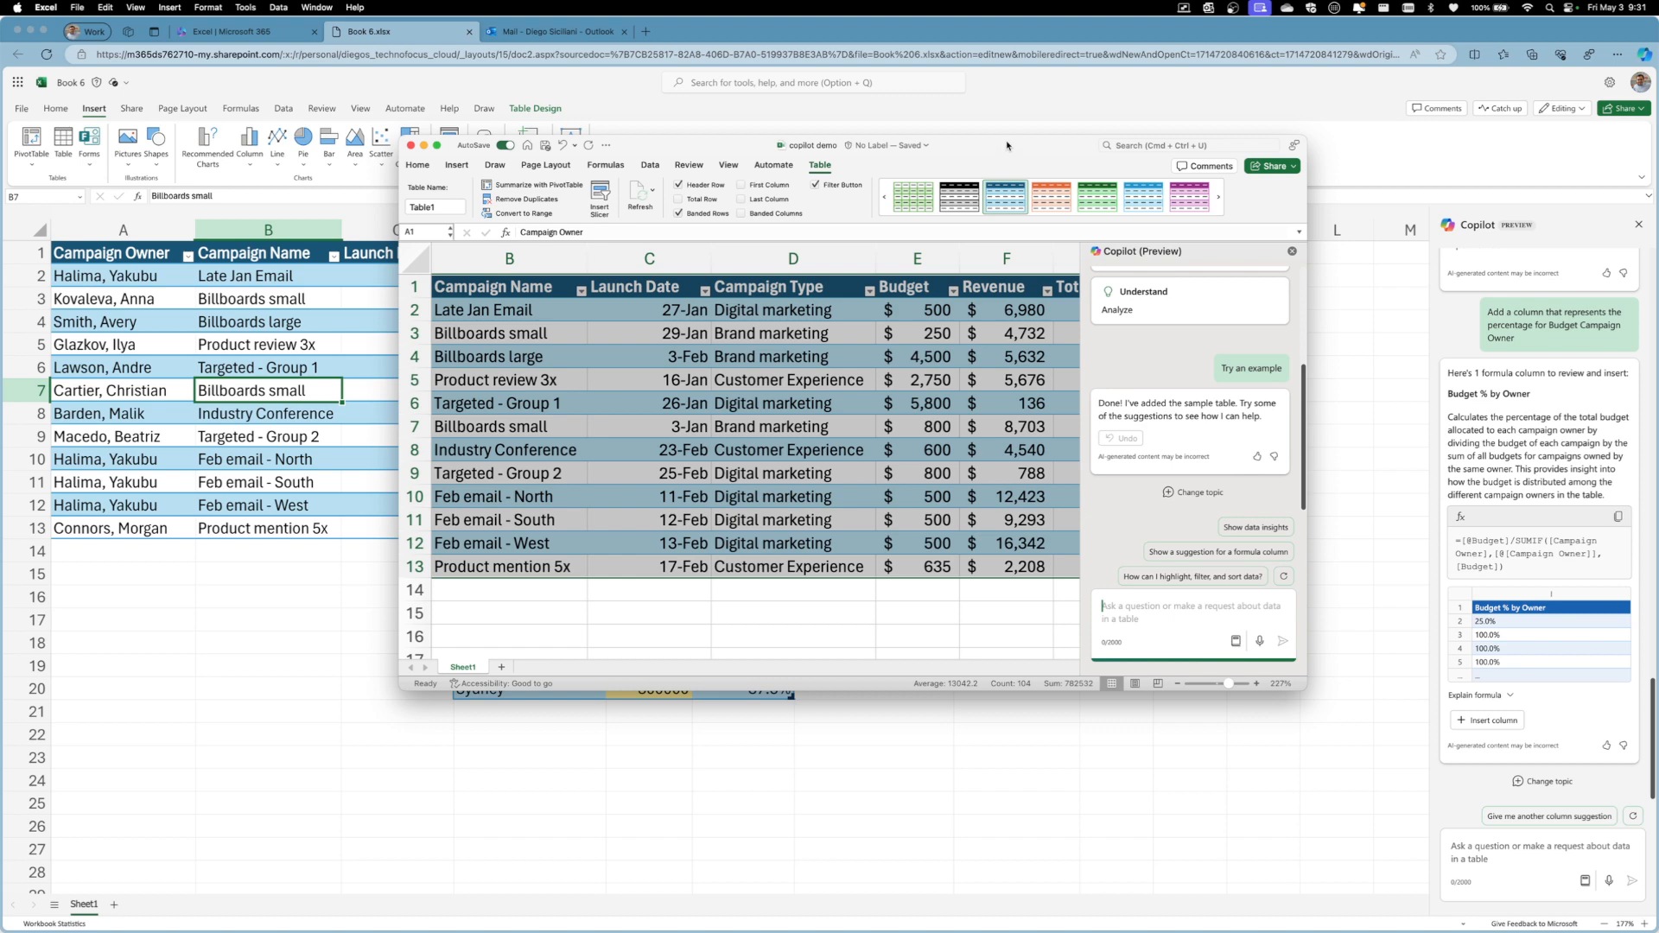
{"action": "double_click", "coordinate": [1007, 146]}
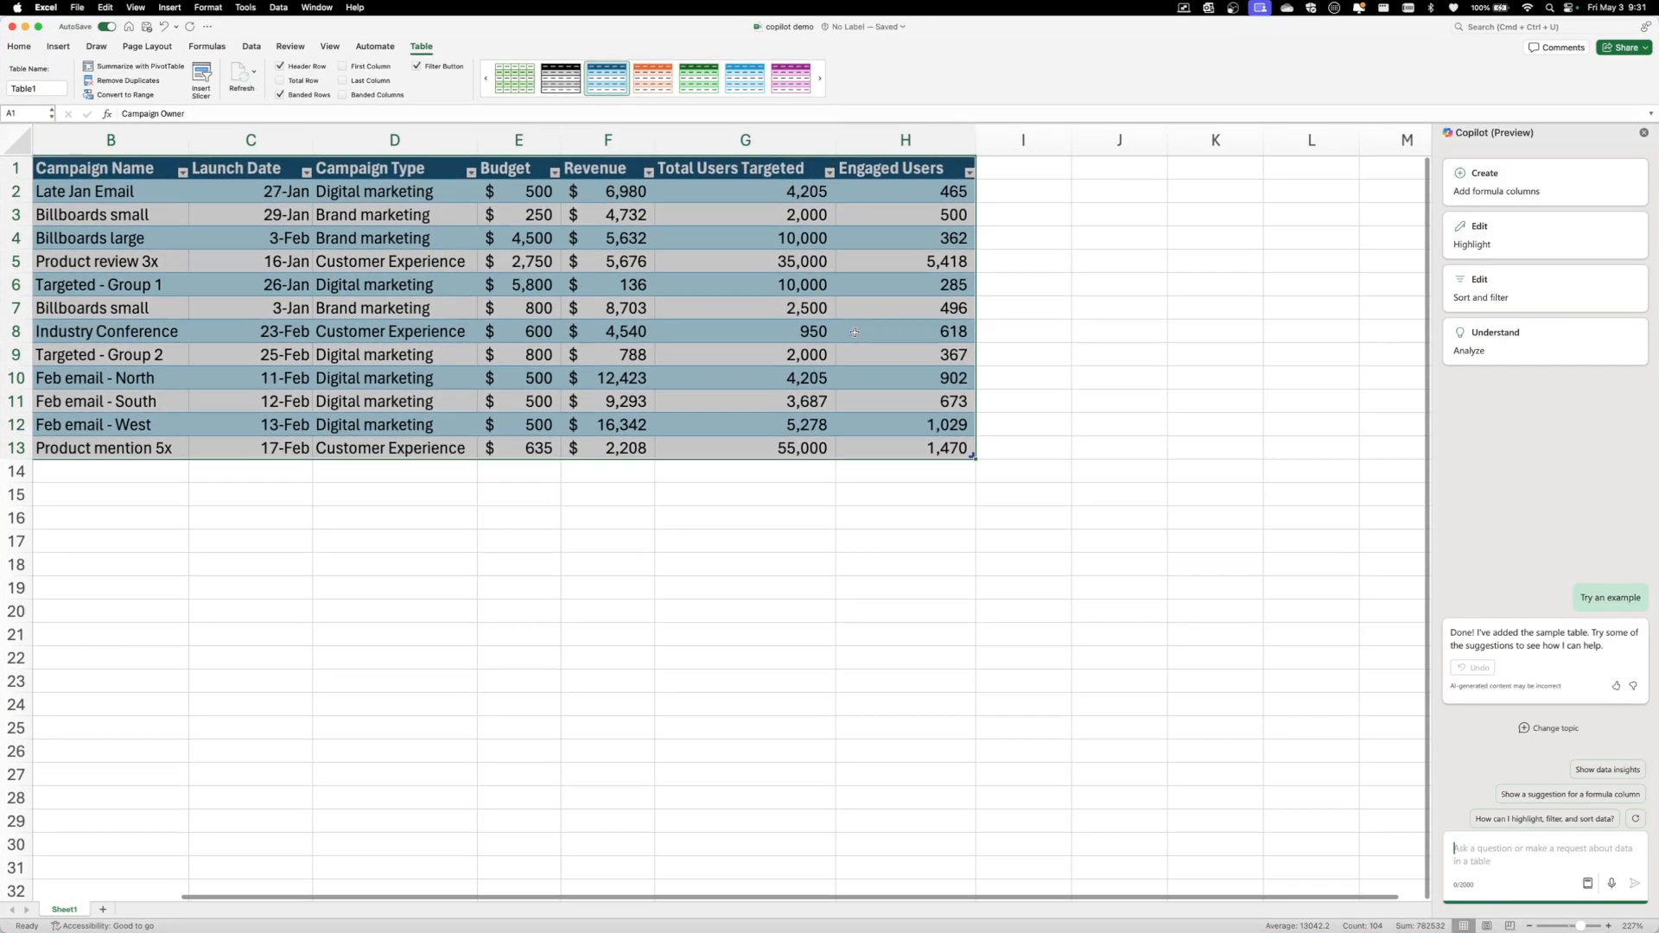
Step: Select a cell in the campaign table and ask Copilot to "show all 'total users taregeted' lower than 10000 in red"
{"action": "left_click", "coordinate": [608, 471]}
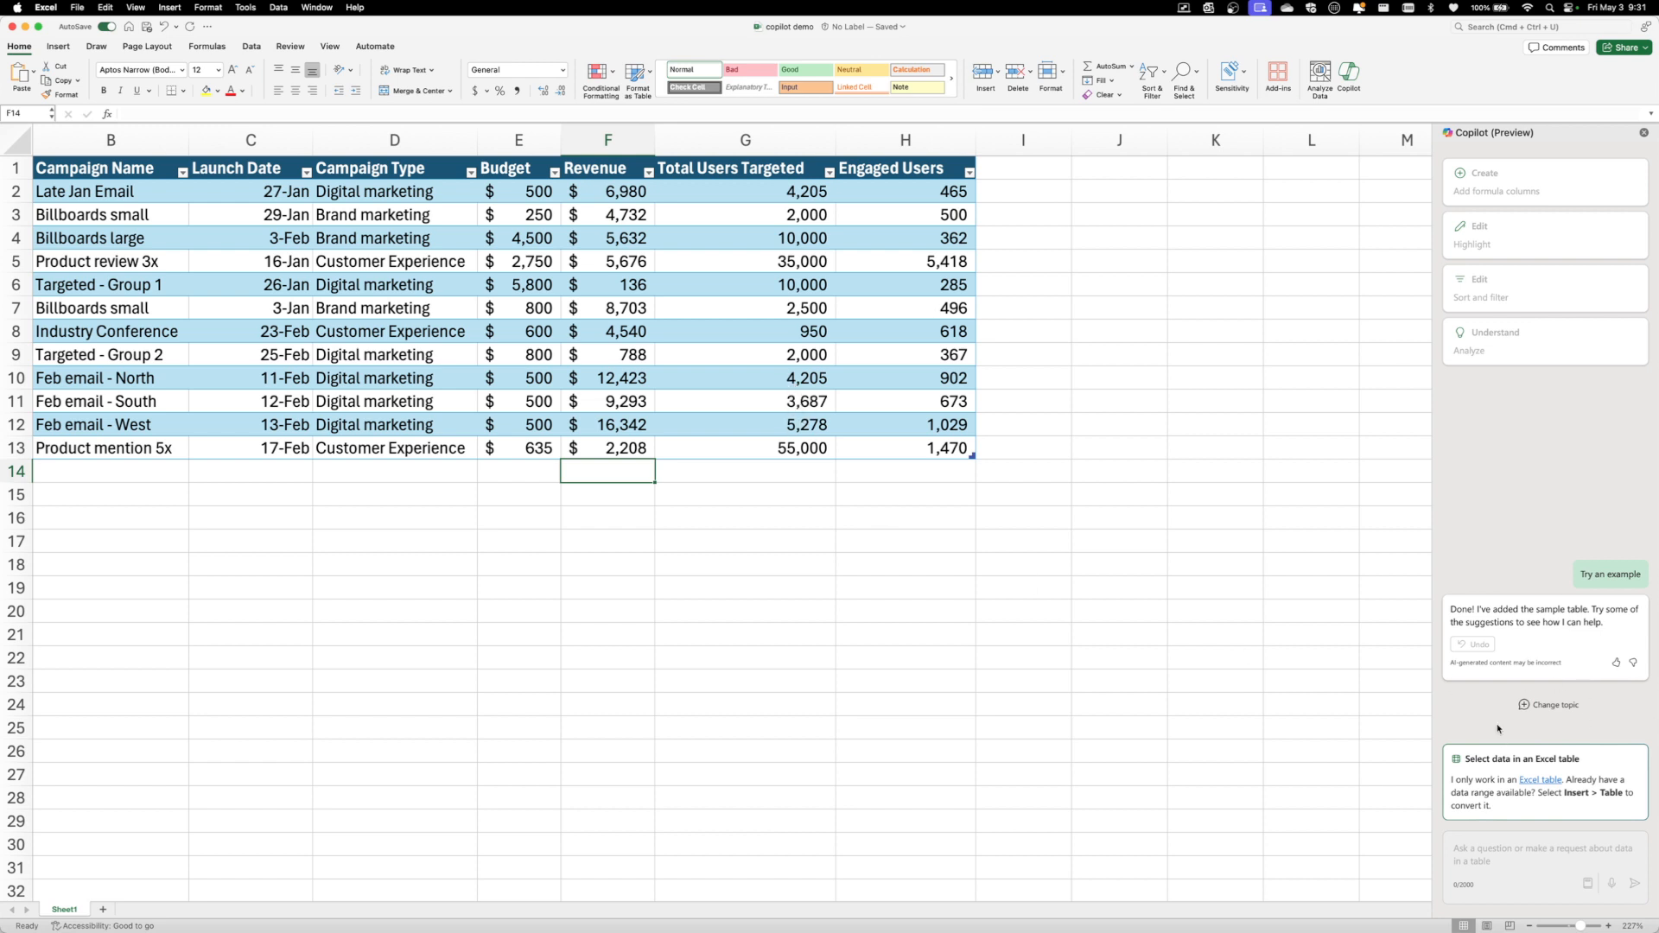
{"action": "left_click", "coordinate": [632, 401]}
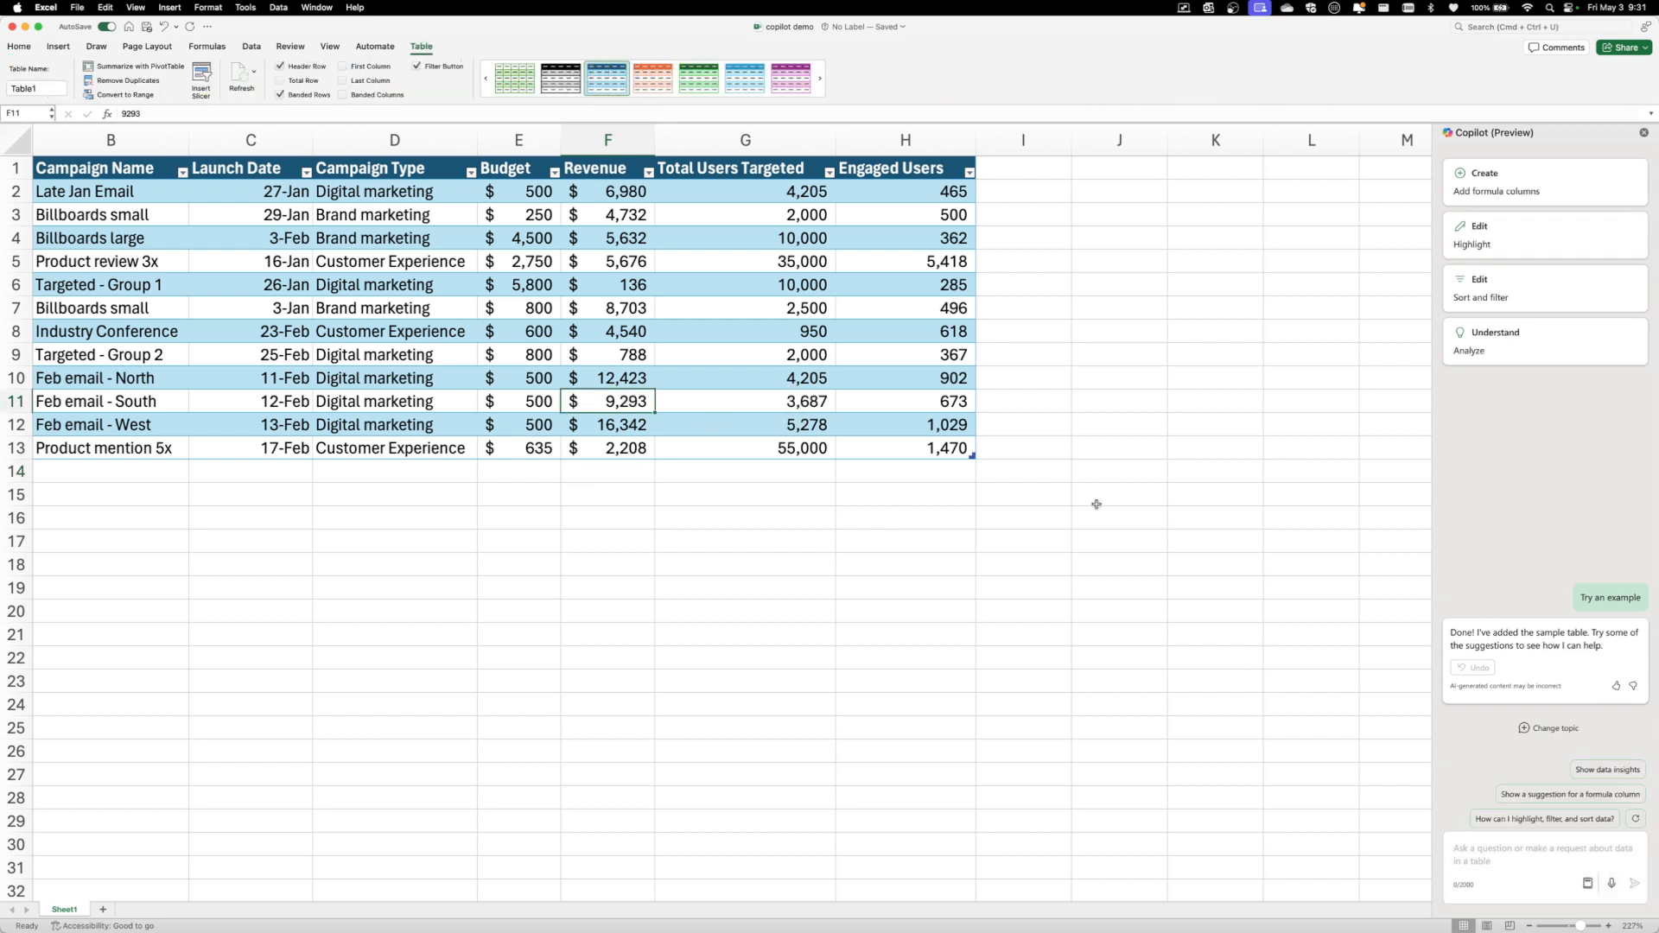
{"action": "left_click", "coordinate": [1483, 852]}
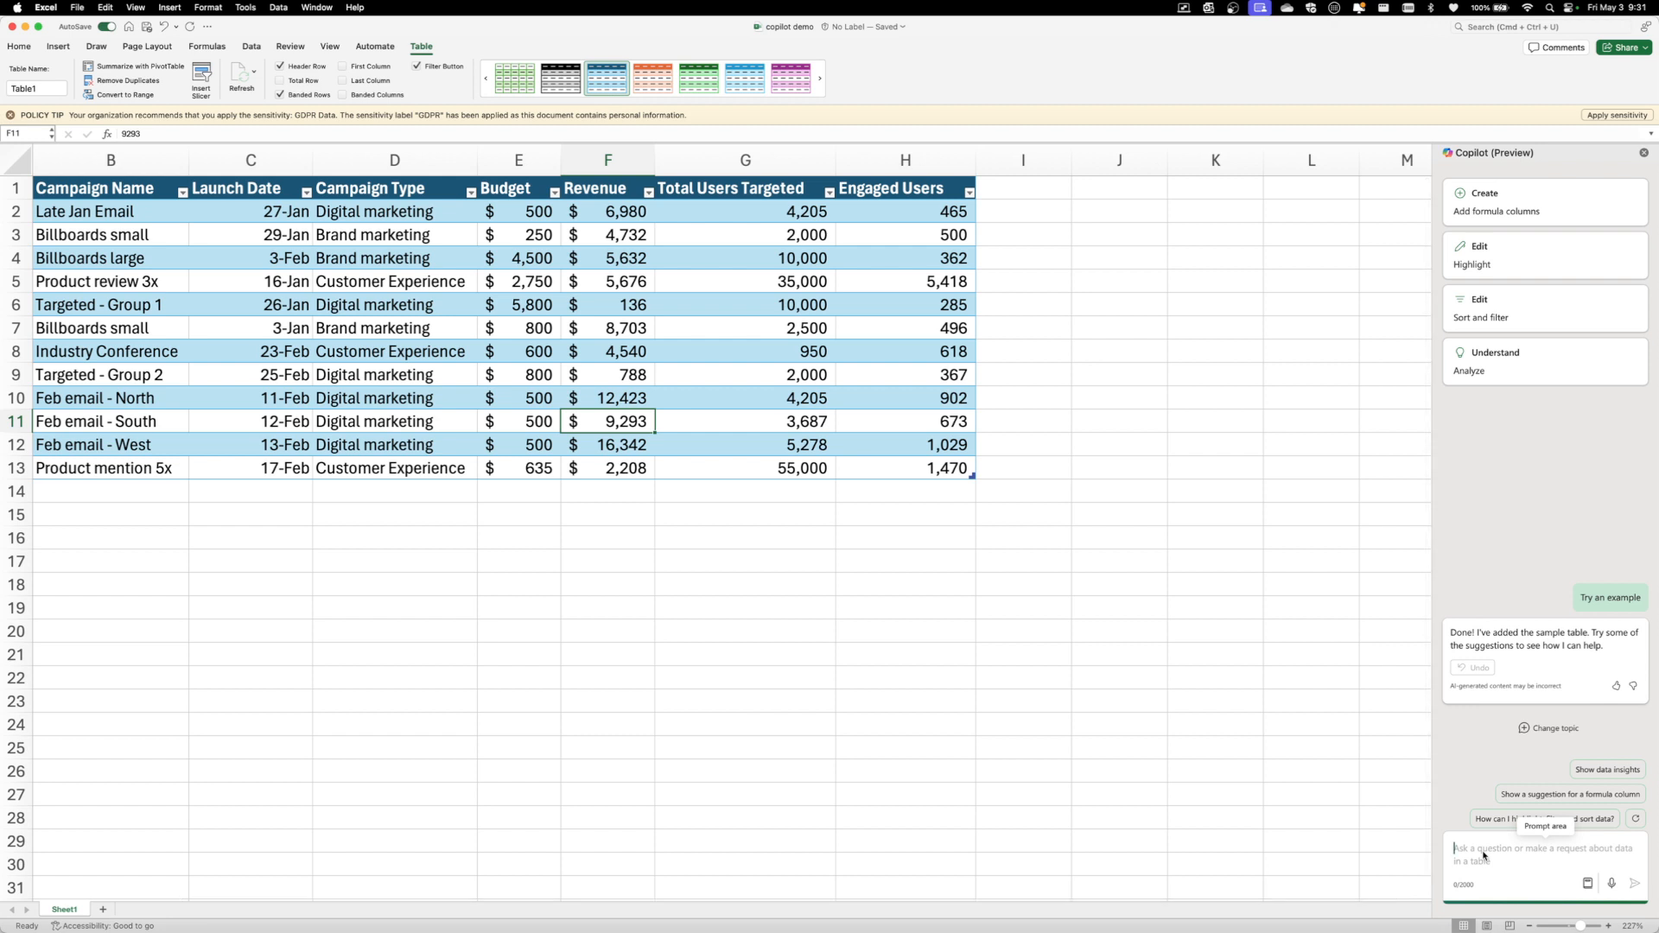
{"action": "type", "text": "how all '"}
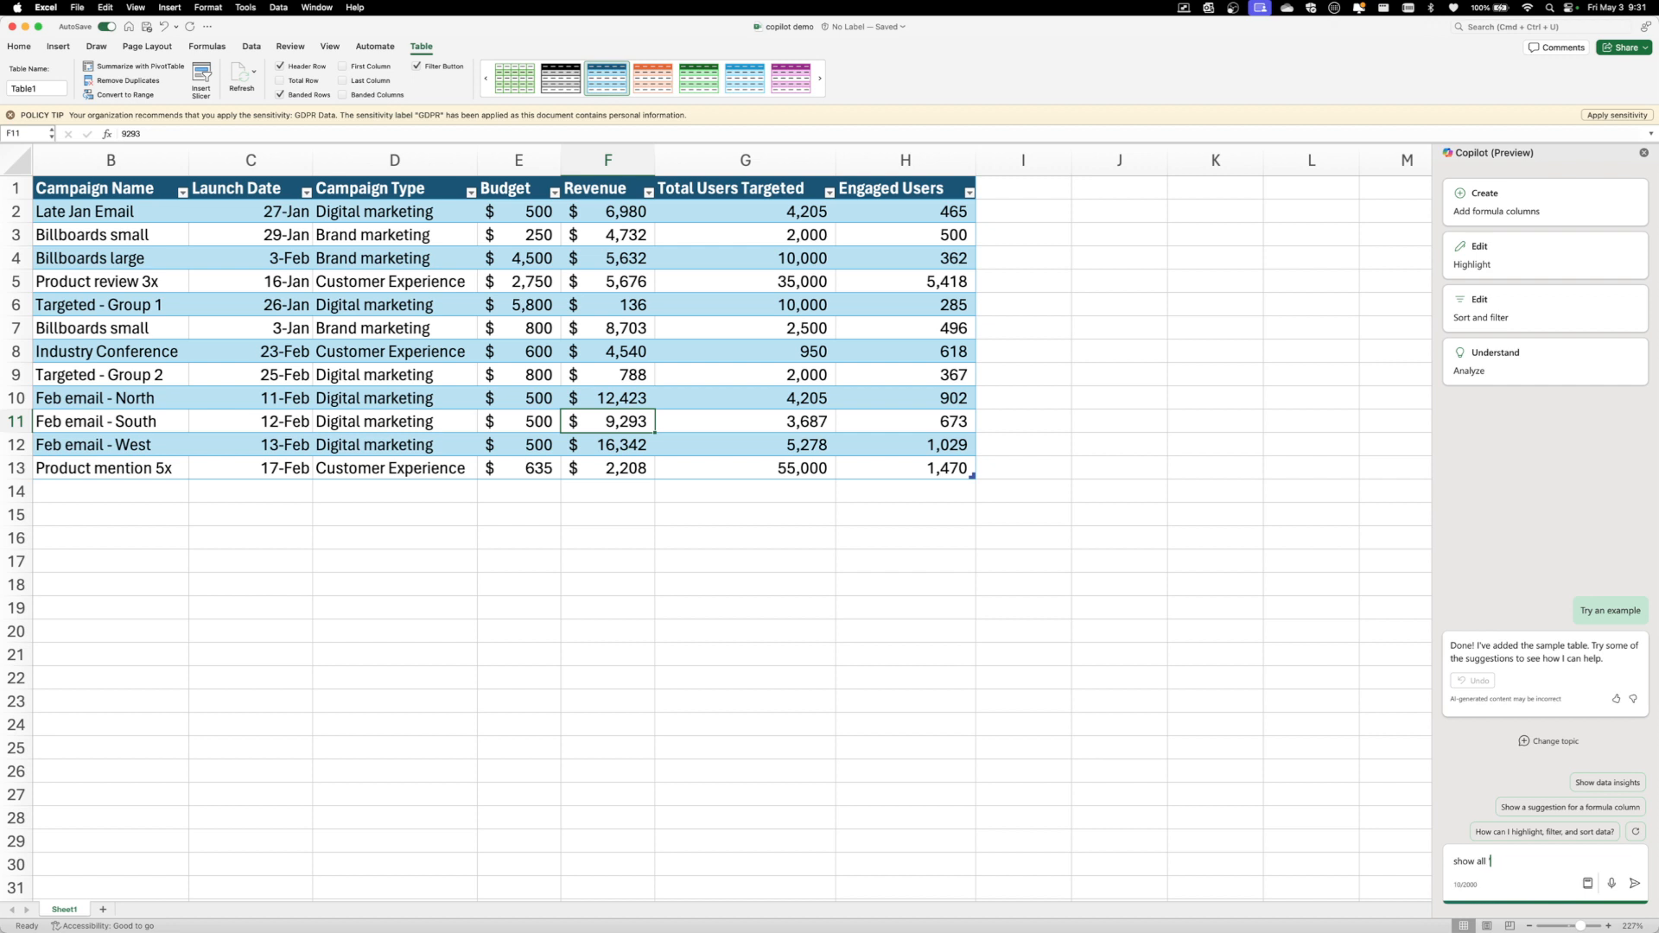
{"action": "type", "text": "total users taregeted' lower than 100"}
{"action": "type", "text": "0000"}
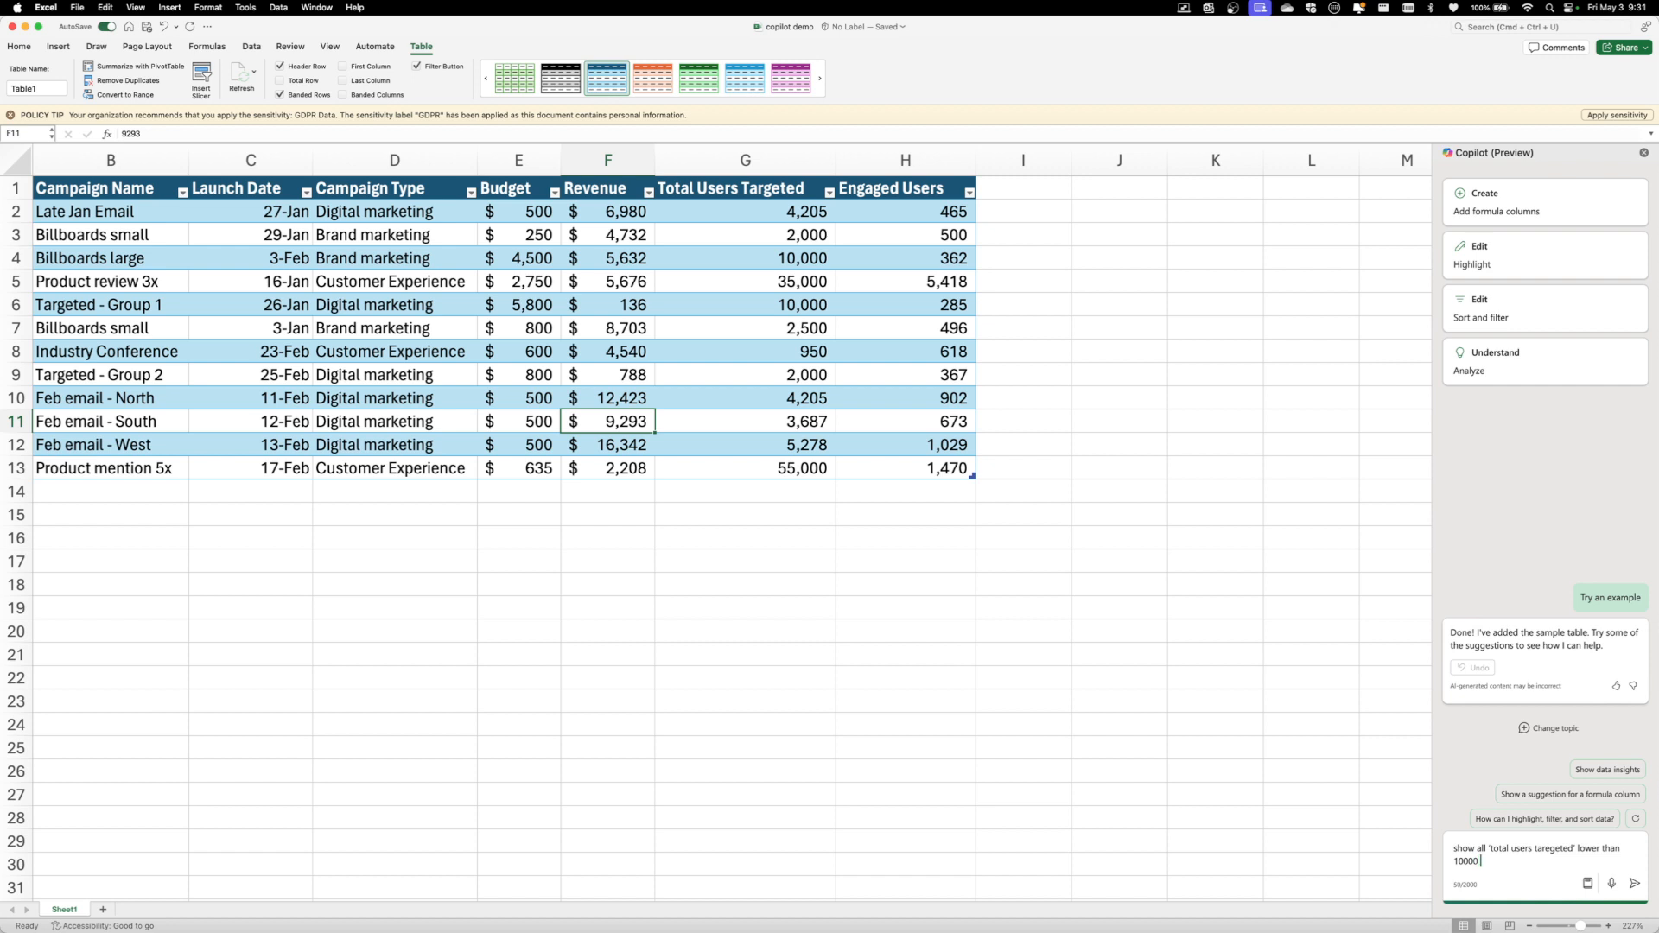
{"action": "type", "text": " in red"}
{"action": "key", "text": "Return"}
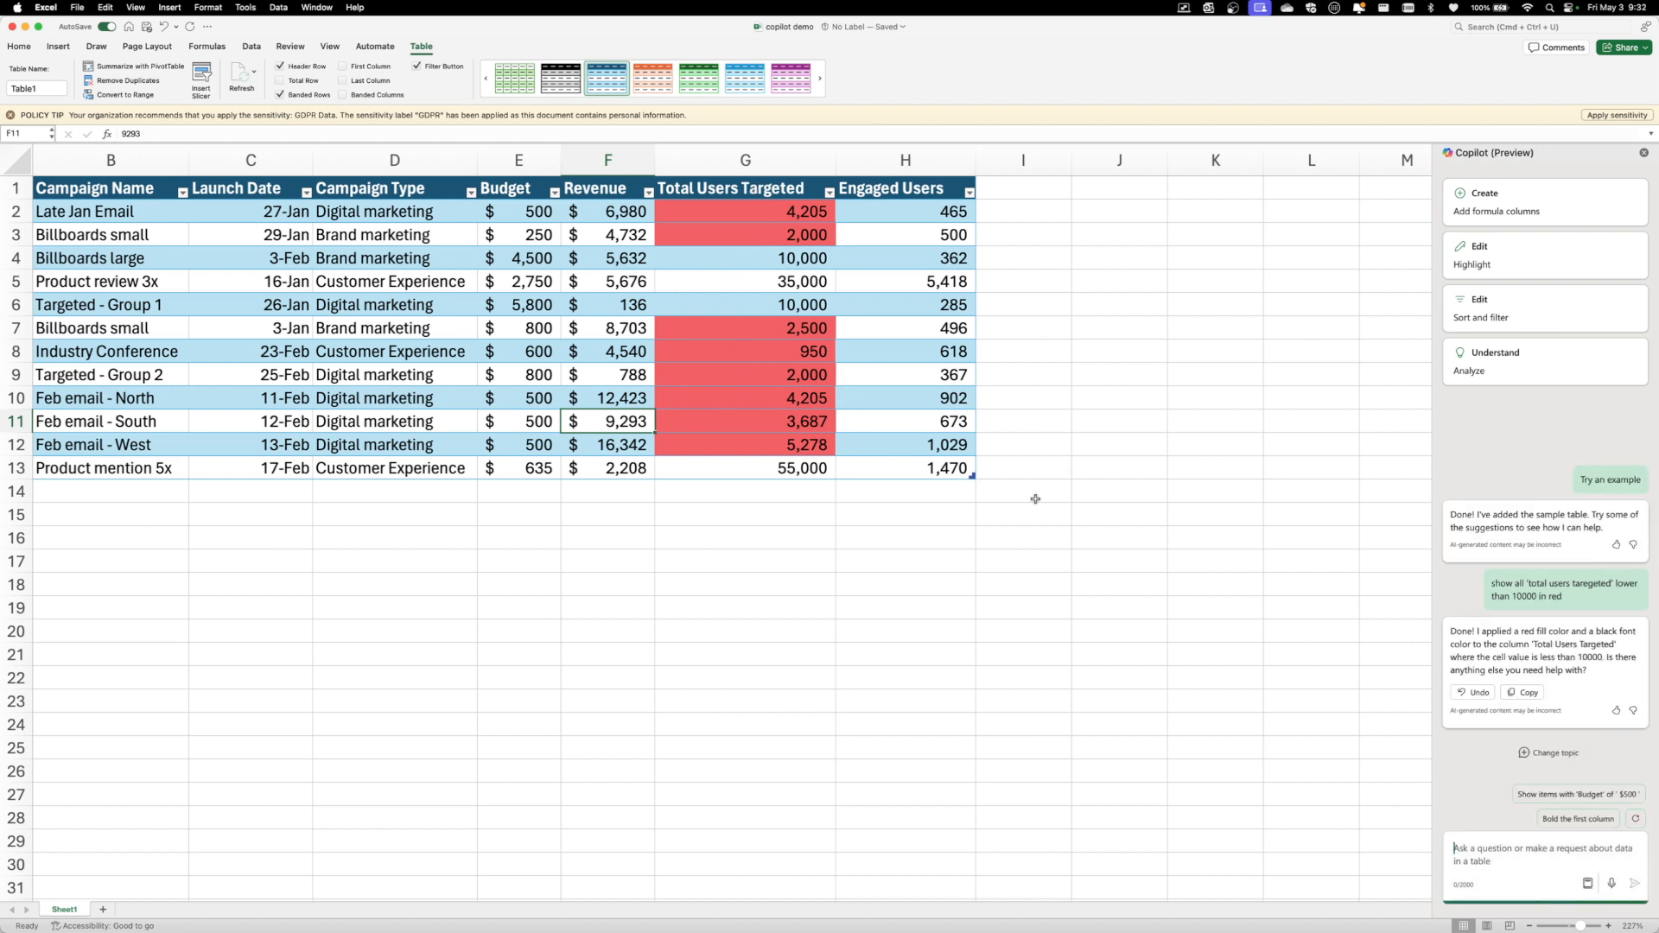
Step: Set the Total Users Targeted value of the "Targeted - Group 1" campaign to 9,000
{"action": "left_click", "coordinate": [755, 406]}
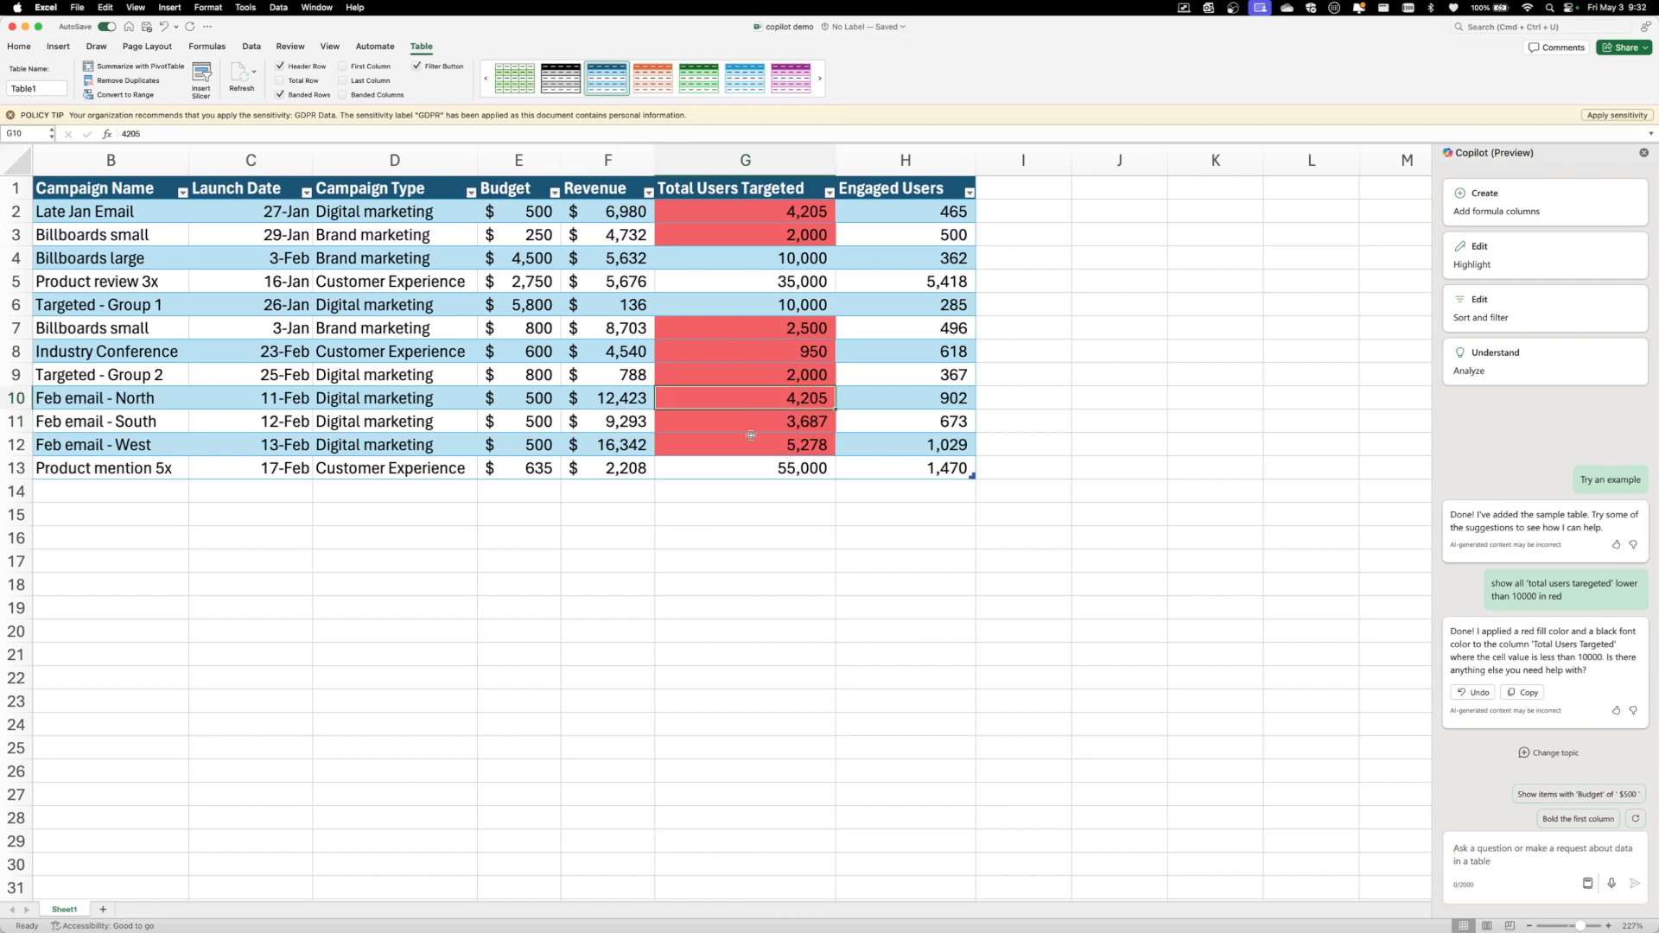
{"action": "left_click", "coordinate": [761, 302]}
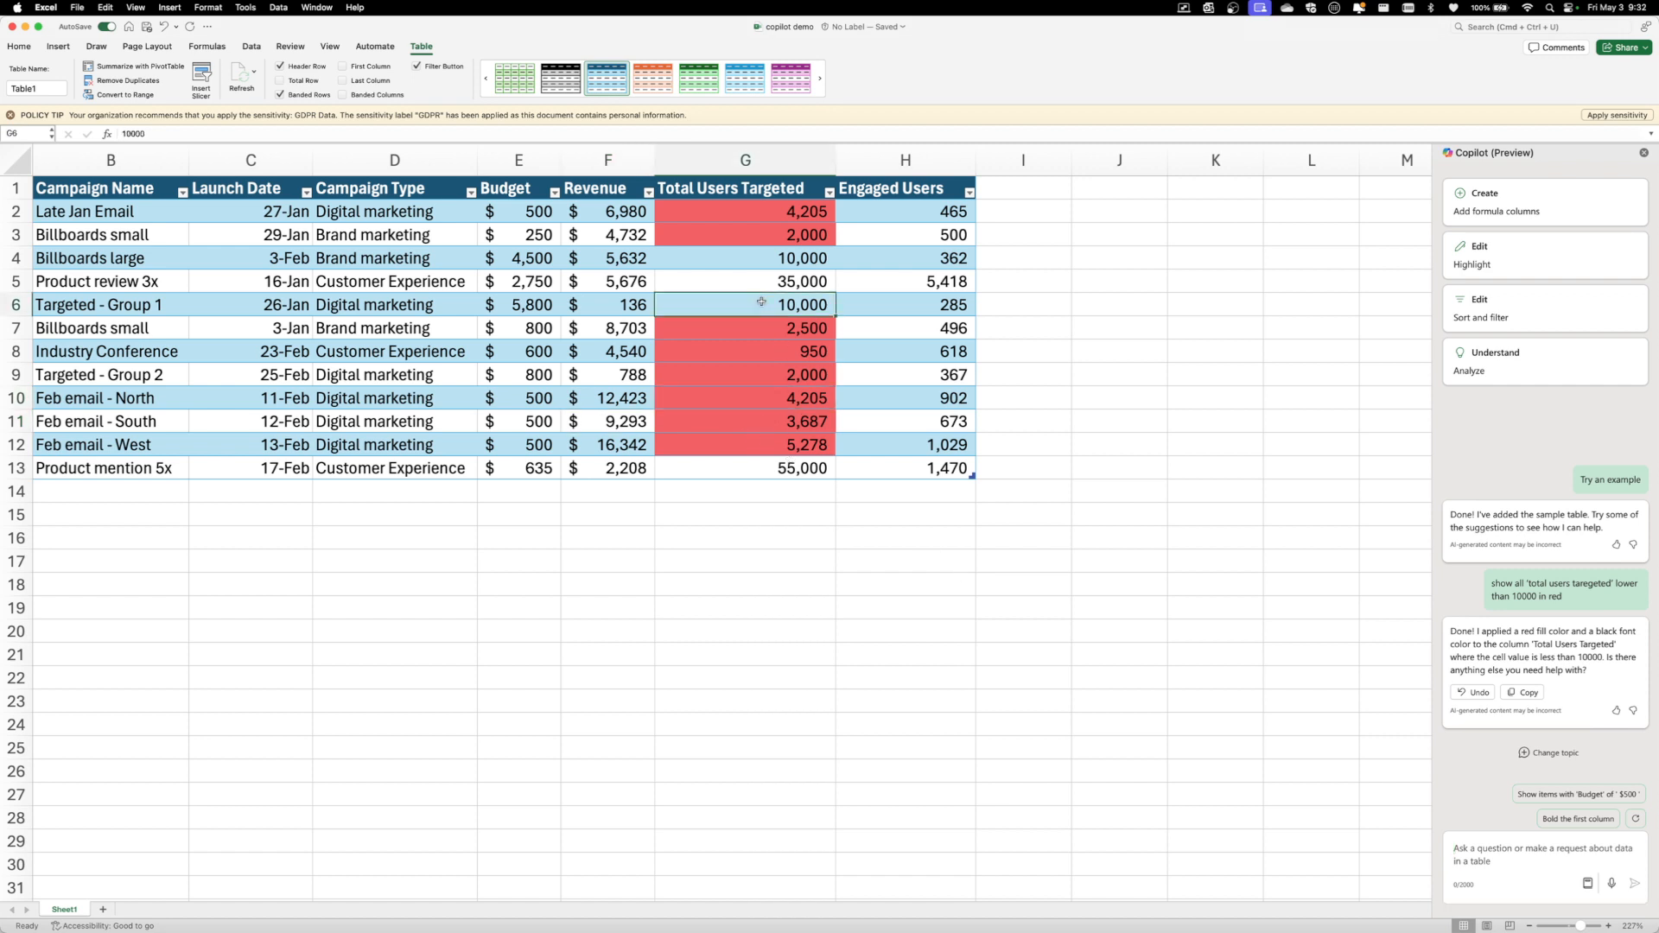
{"action": "type", "text": "90"}
{"action": "key", "text": "Return"}
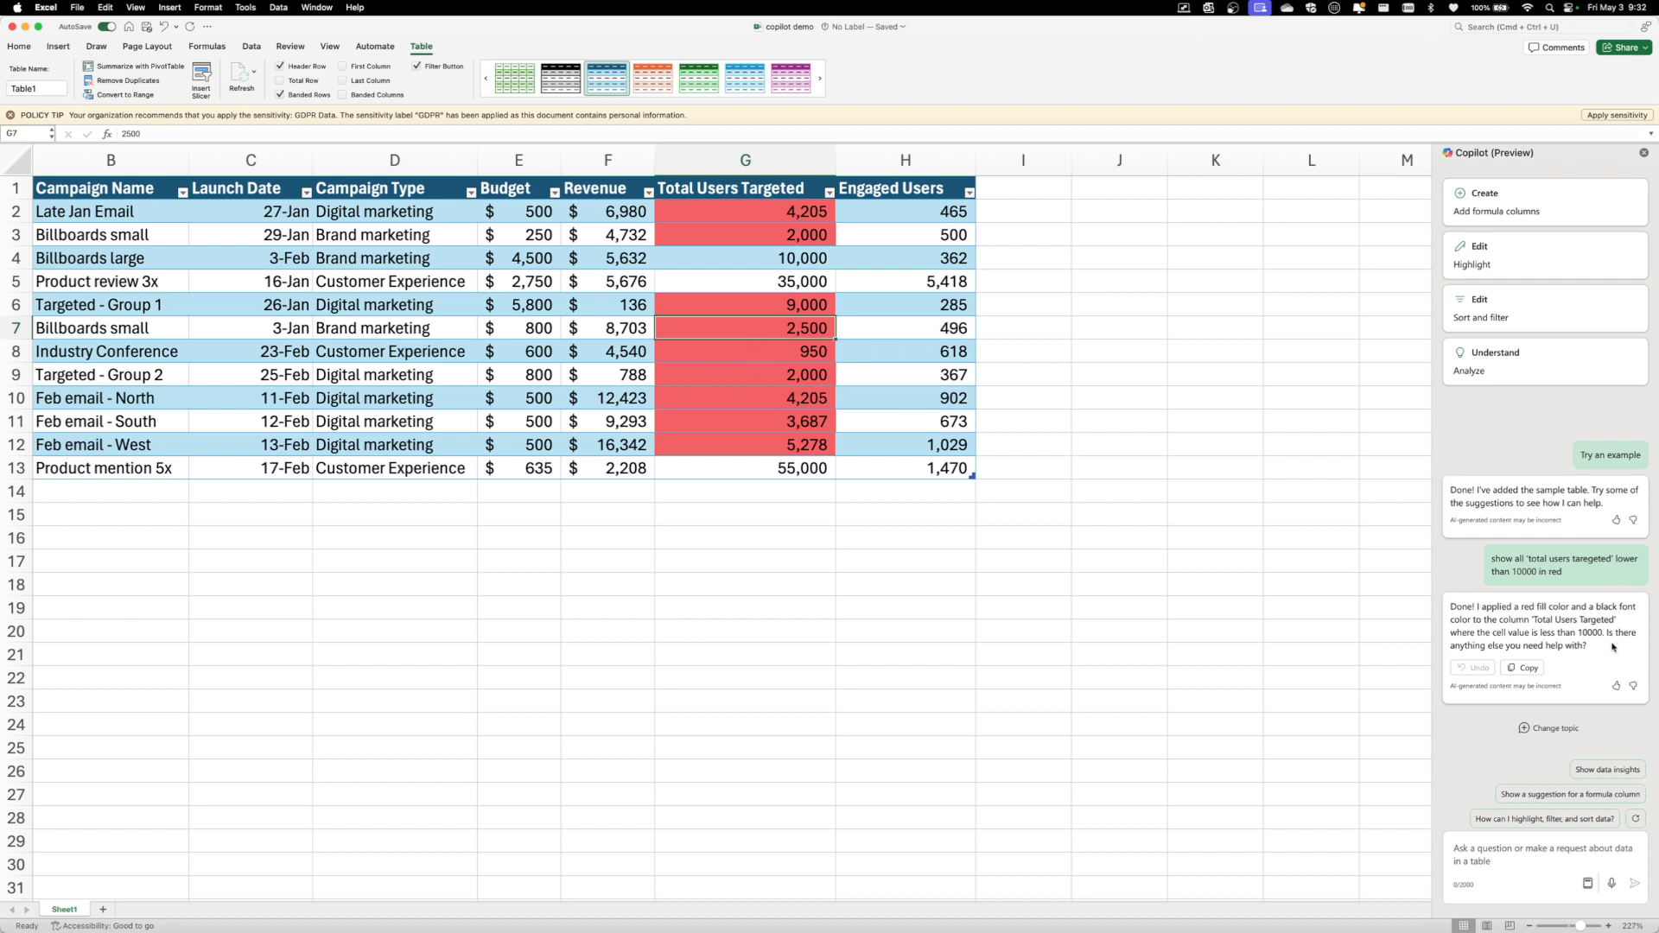
Step: Request Copilot's formula column and sort-and-filter suggestions, and have it bold the first column
{"action": "left_click", "coordinate": [1507, 846]}
{"action": "left_click", "coordinate": [1509, 206]}
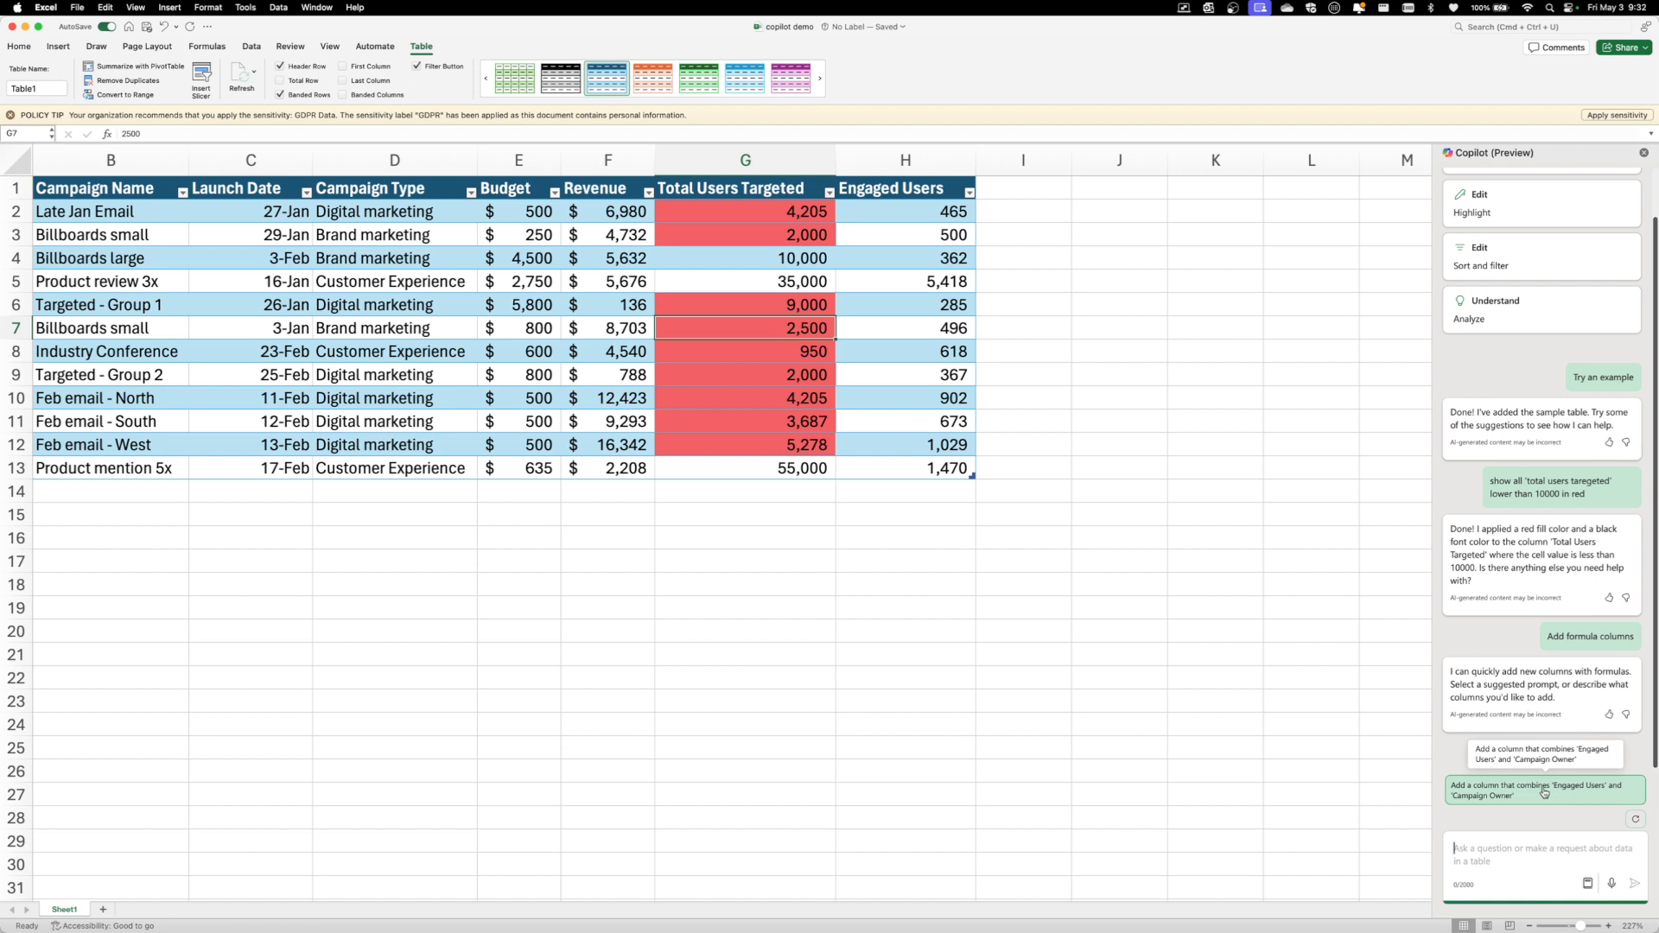
{"action": "left_click", "coordinate": [1529, 262]}
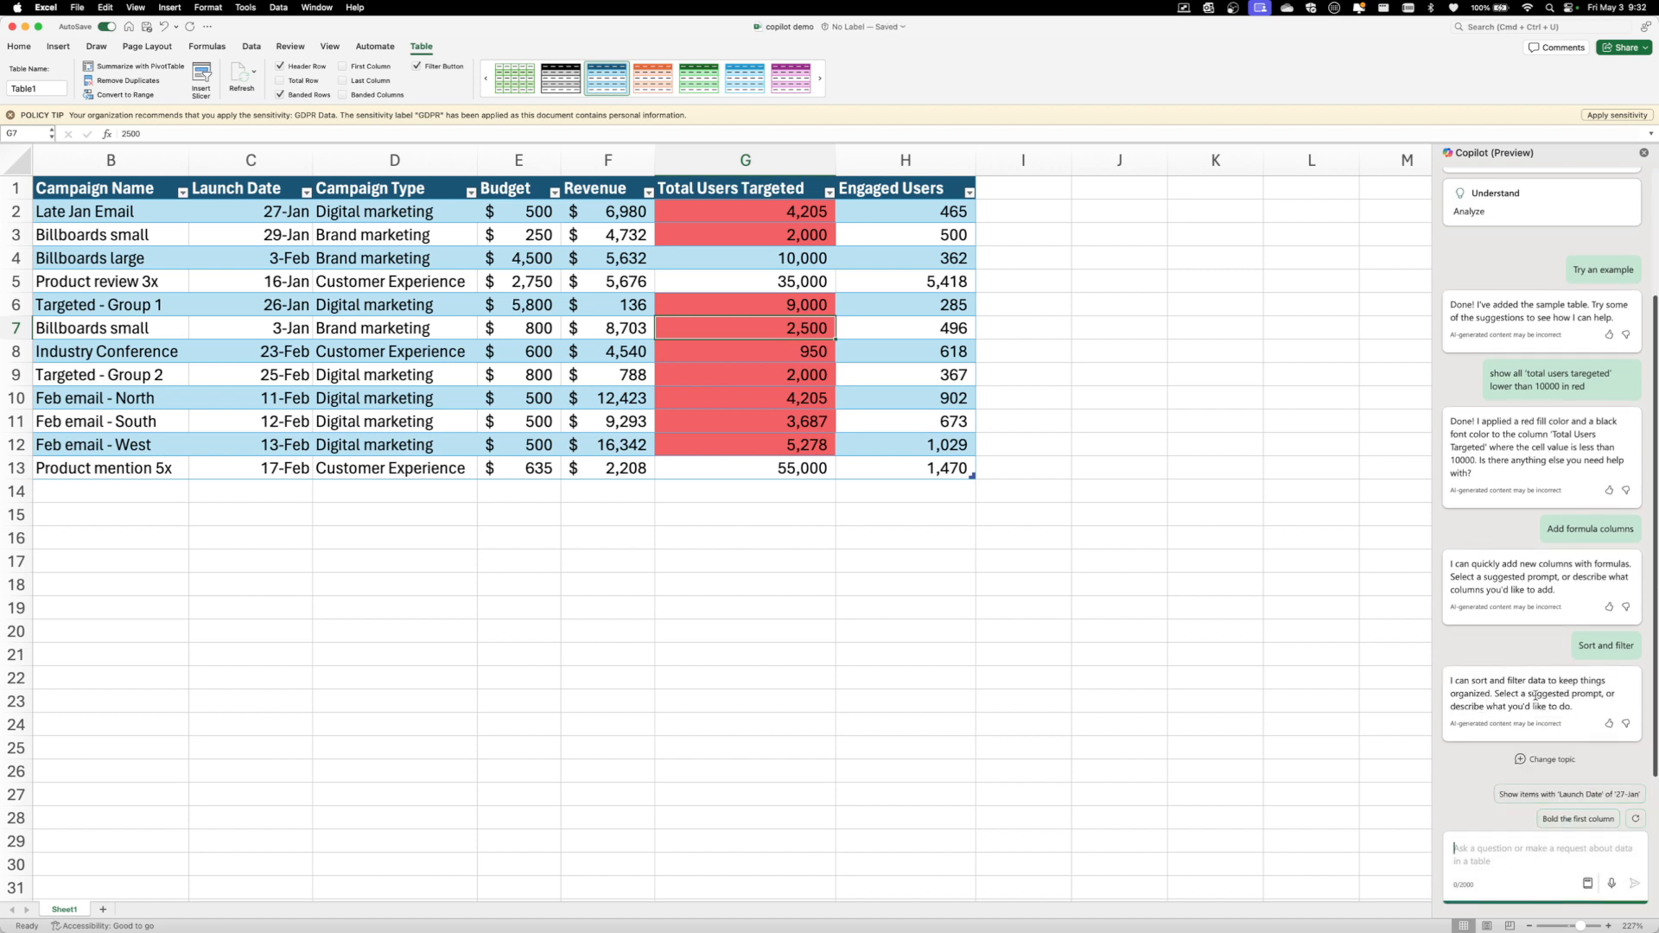
{"action": "left_click", "coordinate": [1573, 821]}
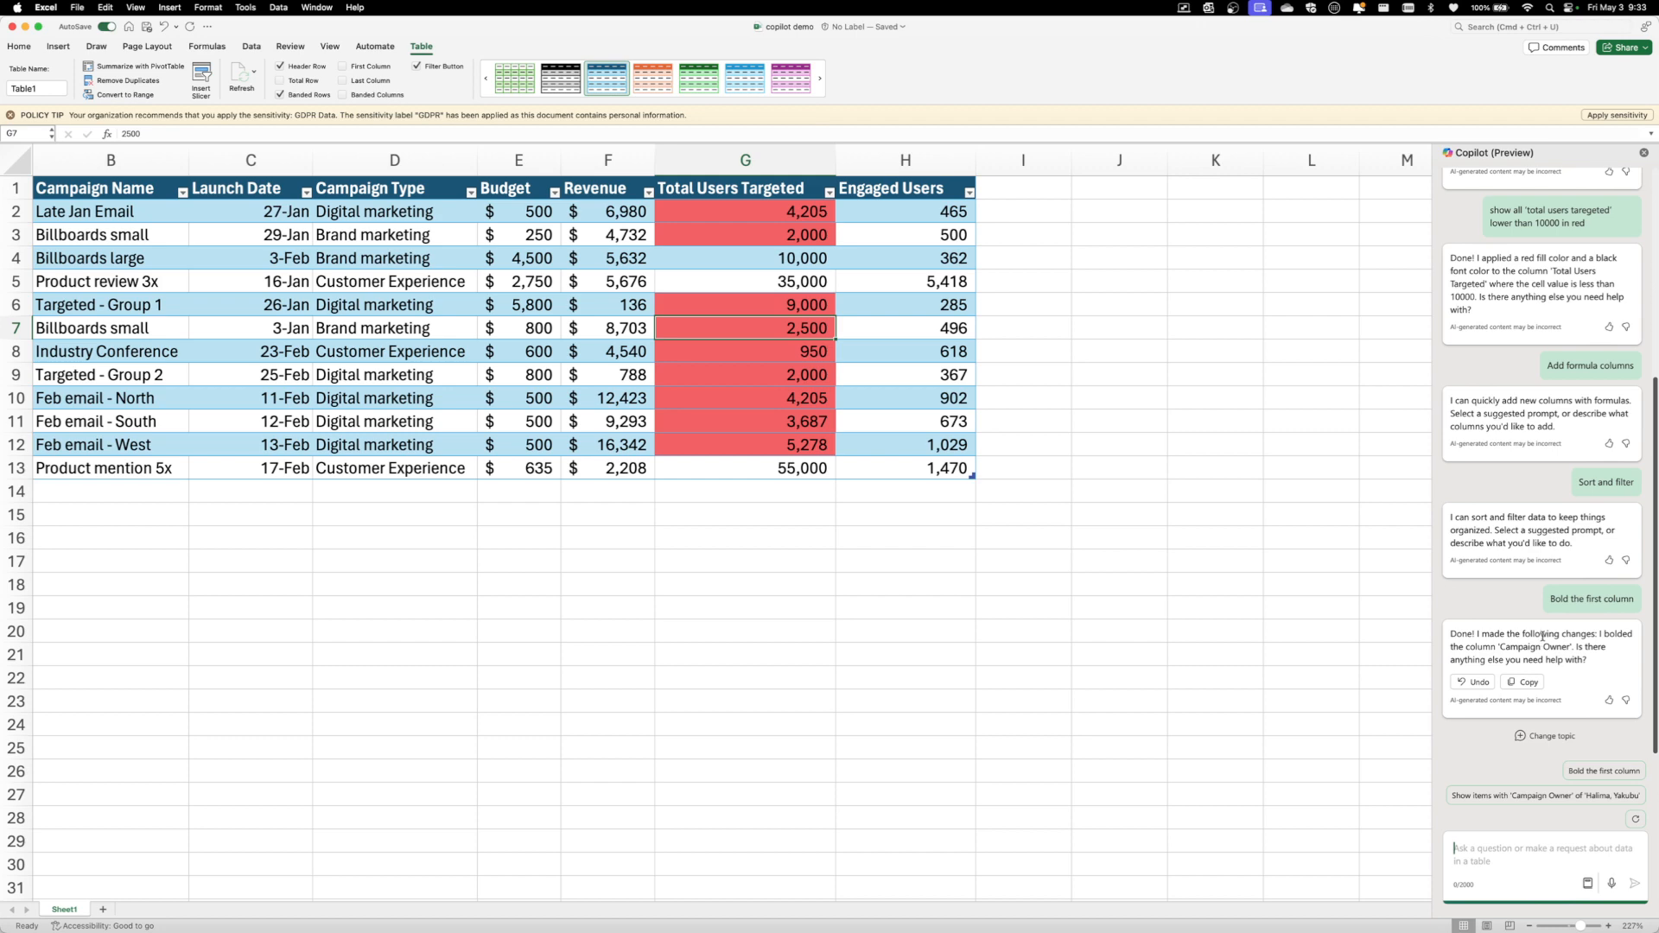
Step: Have Copilot analyze the percentage of total Budget from Campaign Type "Customer Experience" and add the resulting PivotTable to a new sheet
{"action": "scroll", "coordinate": [1543, 636], "scroll_direction": "up", "scroll_amount": 5}
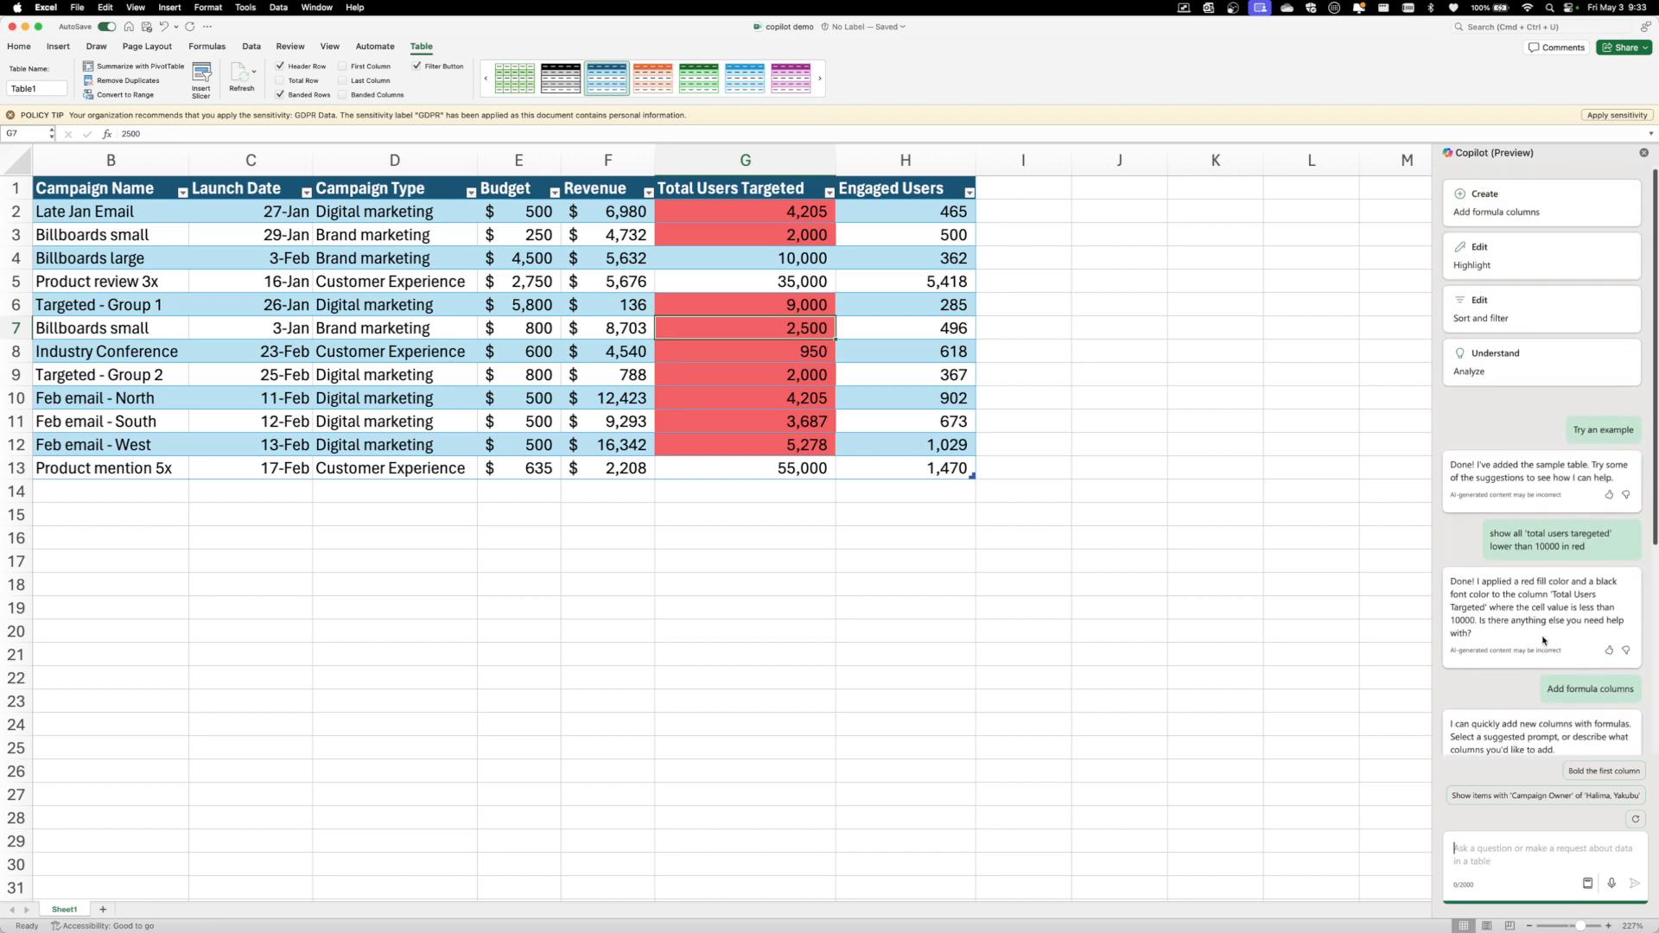
{"action": "left_click", "coordinate": [1479, 355]}
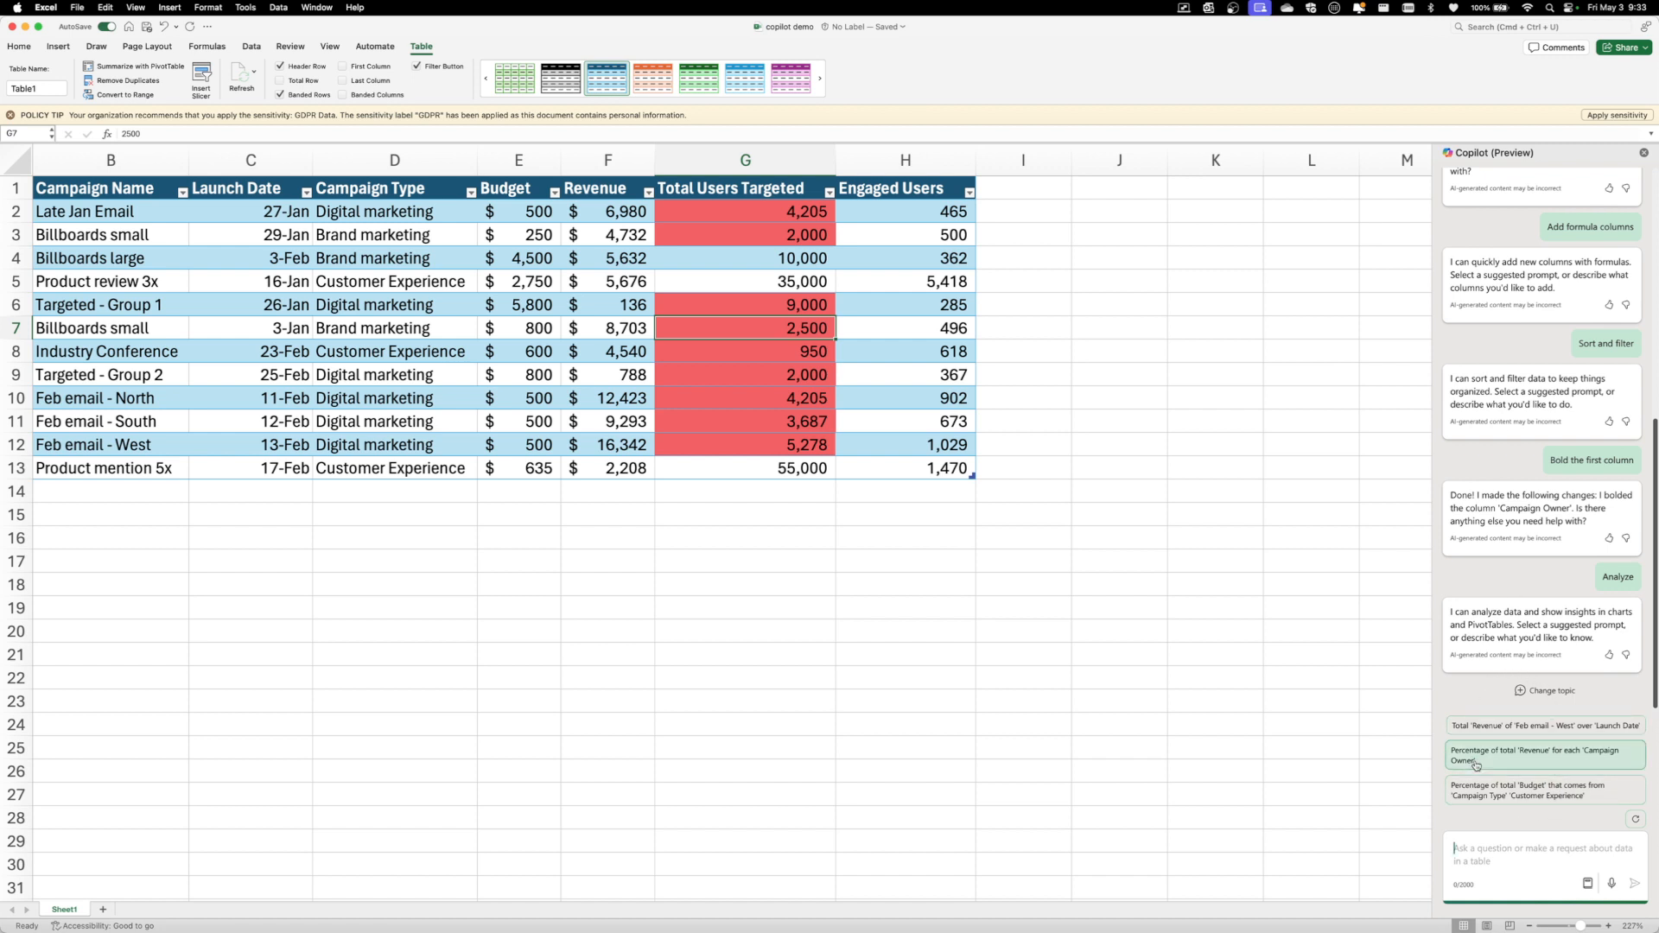
{"action": "left_click", "coordinate": [1547, 802]}
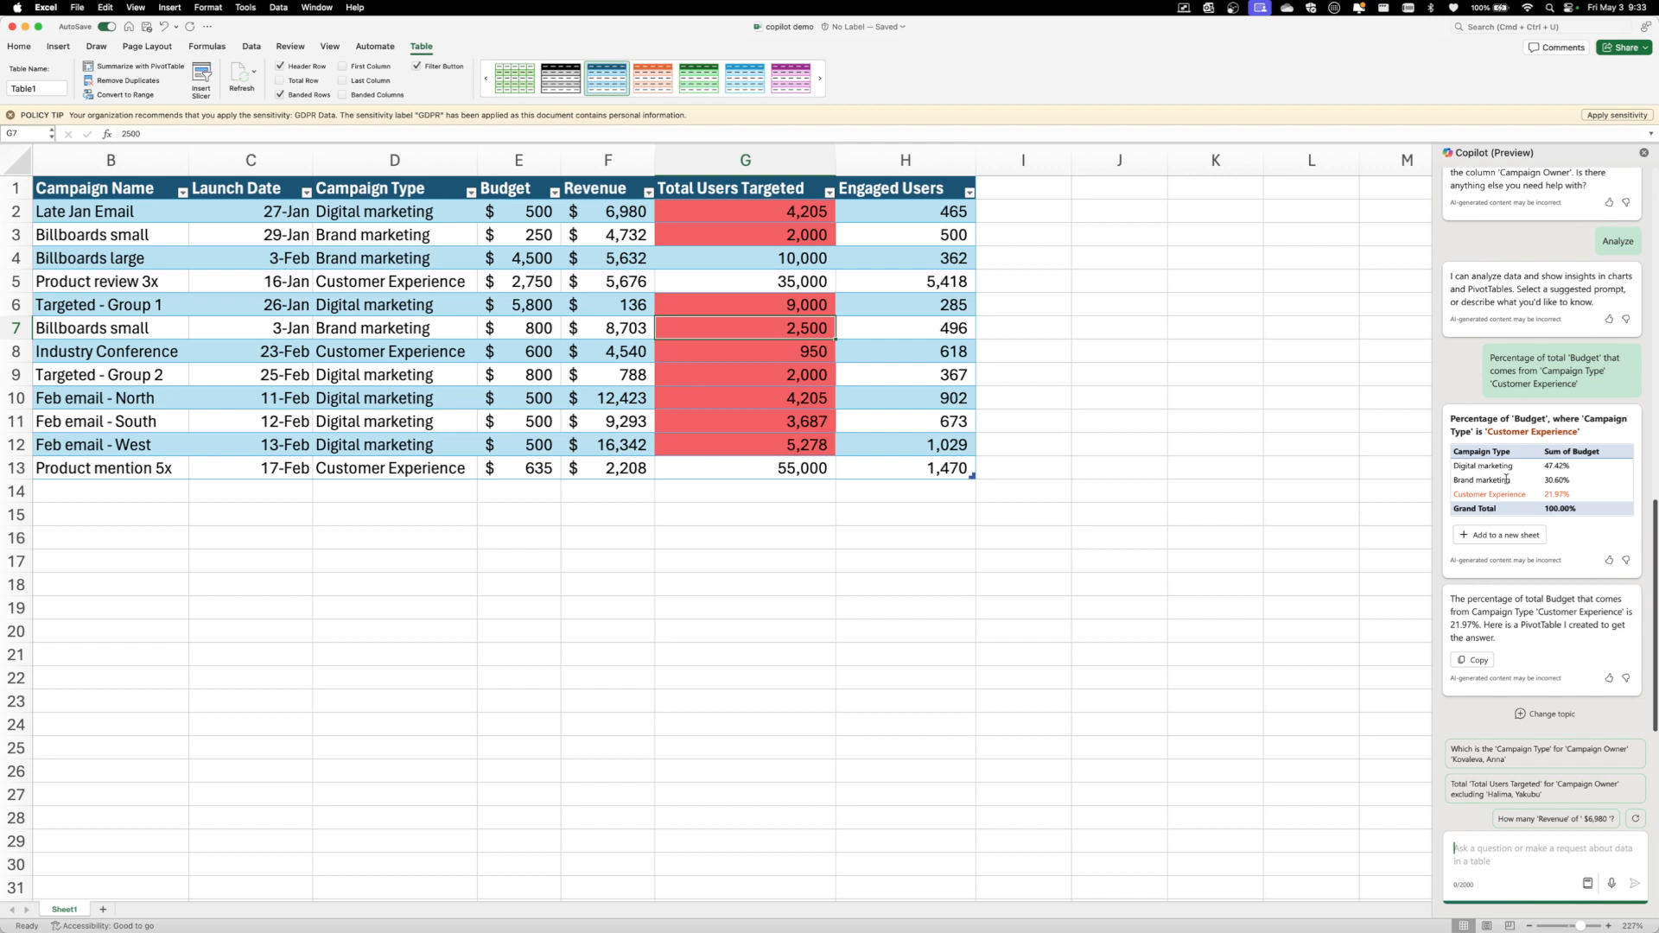
{"action": "left_click", "coordinate": [1500, 537]}
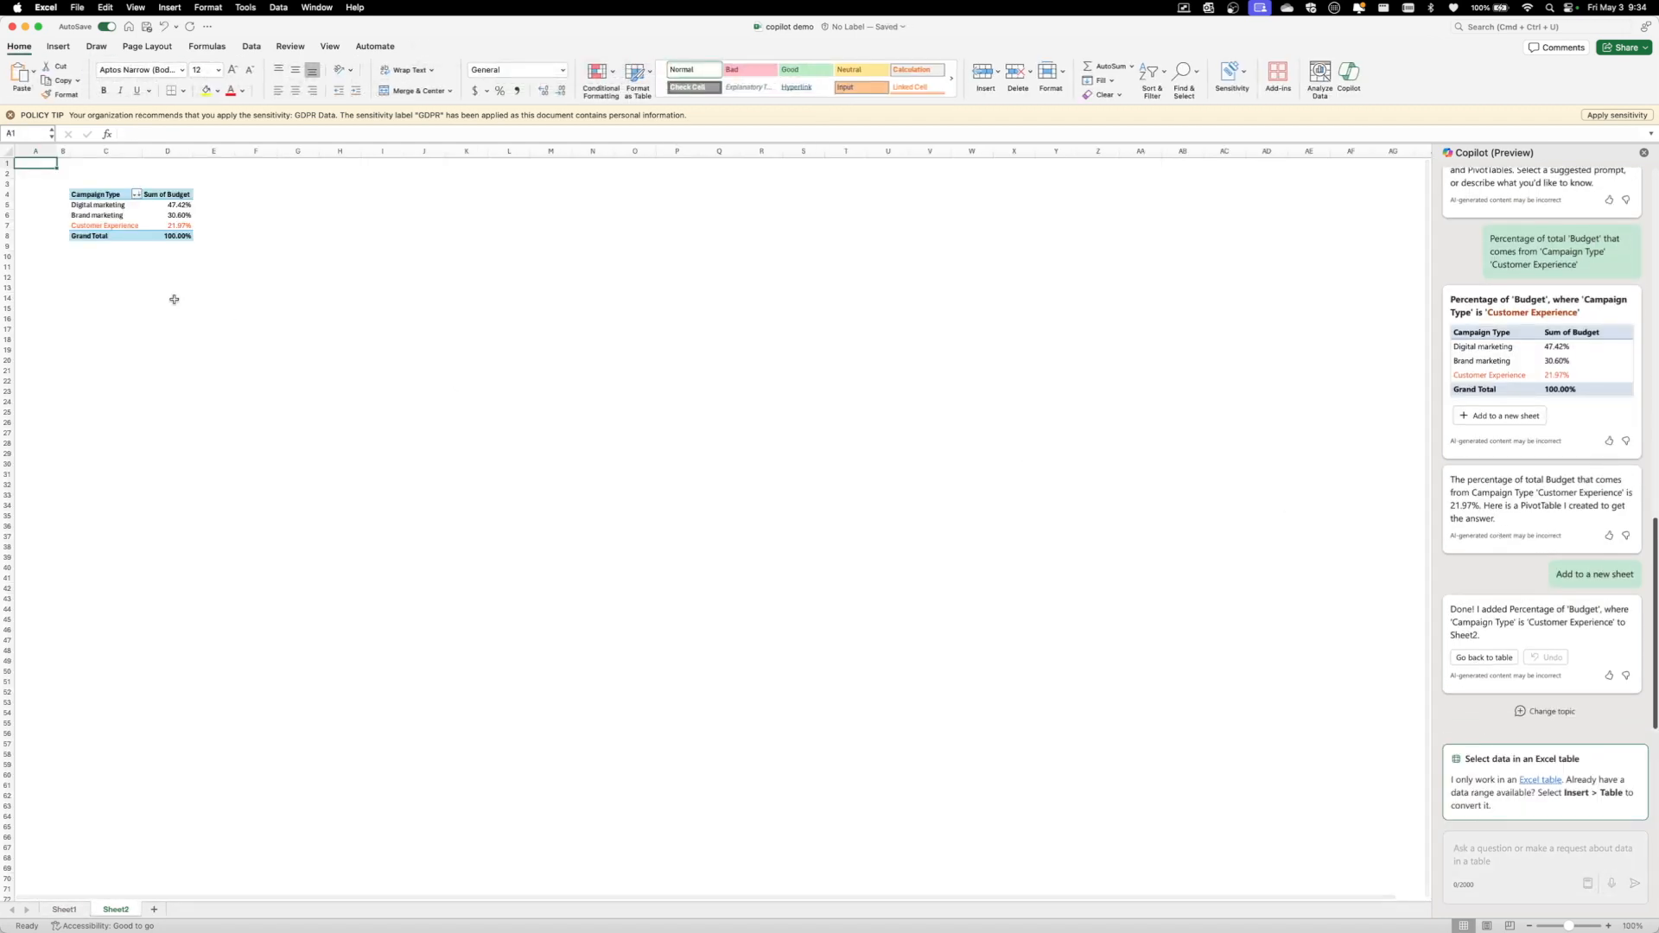
{"action": "scroll", "coordinate": [116, 221], "scroll_direction": "up", "scroll_amount": 5}
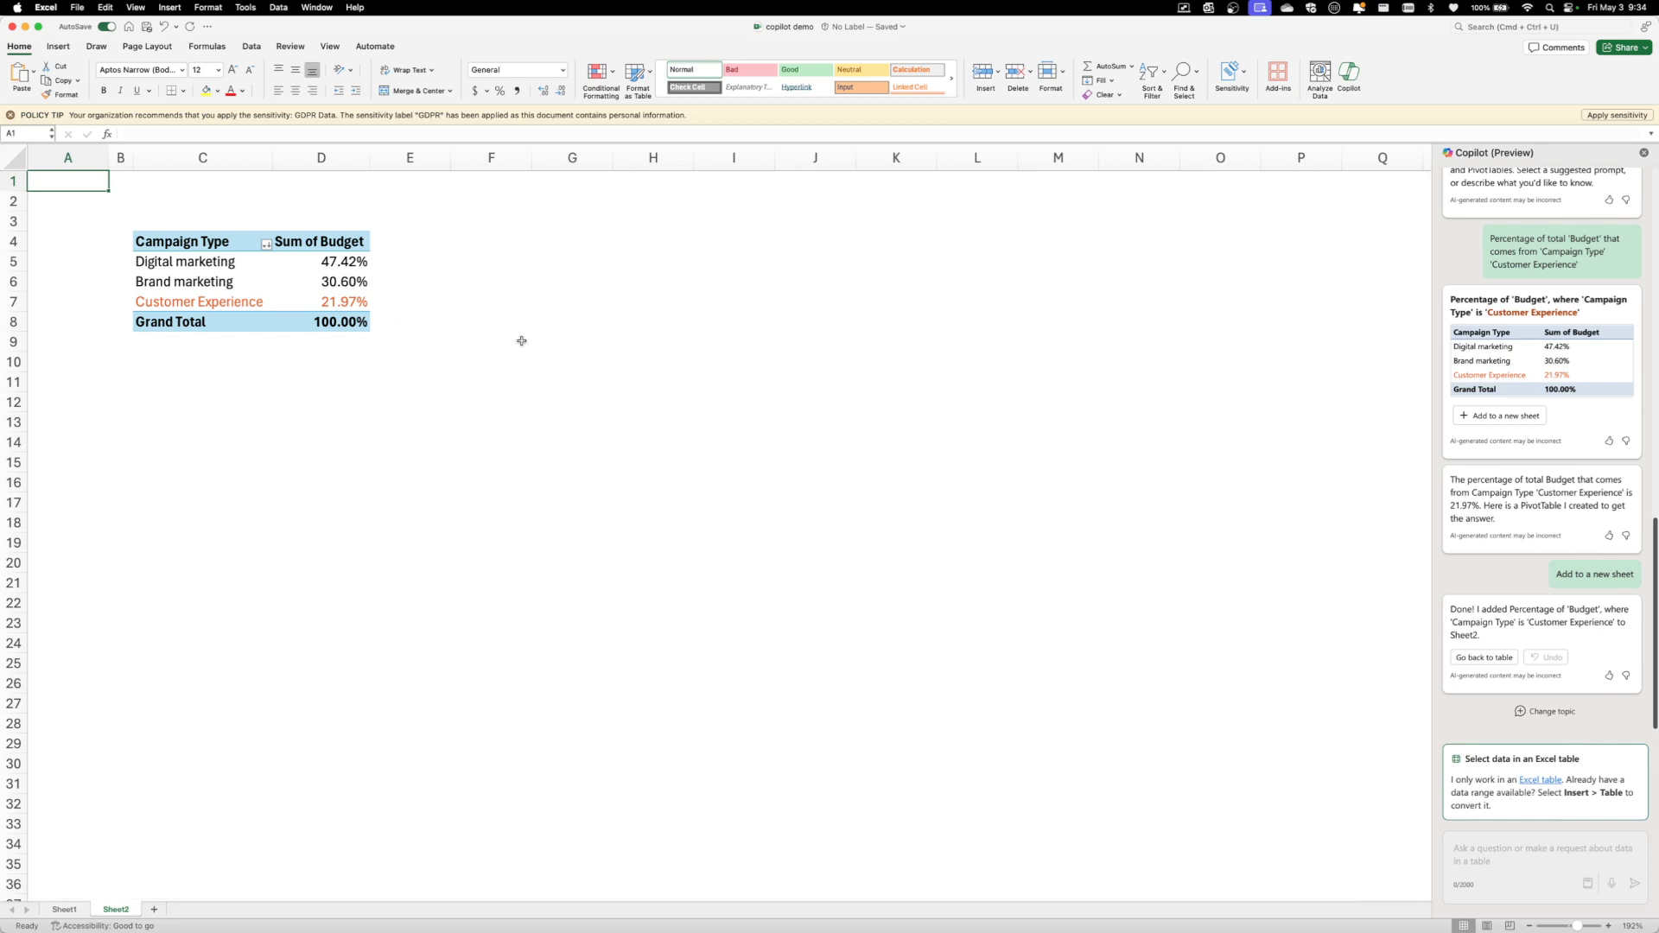
Step: Return to the campaign table on Sheet1 and send Copilot the request "visualize"
{"action": "left_click", "coordinate": [64, 909]}
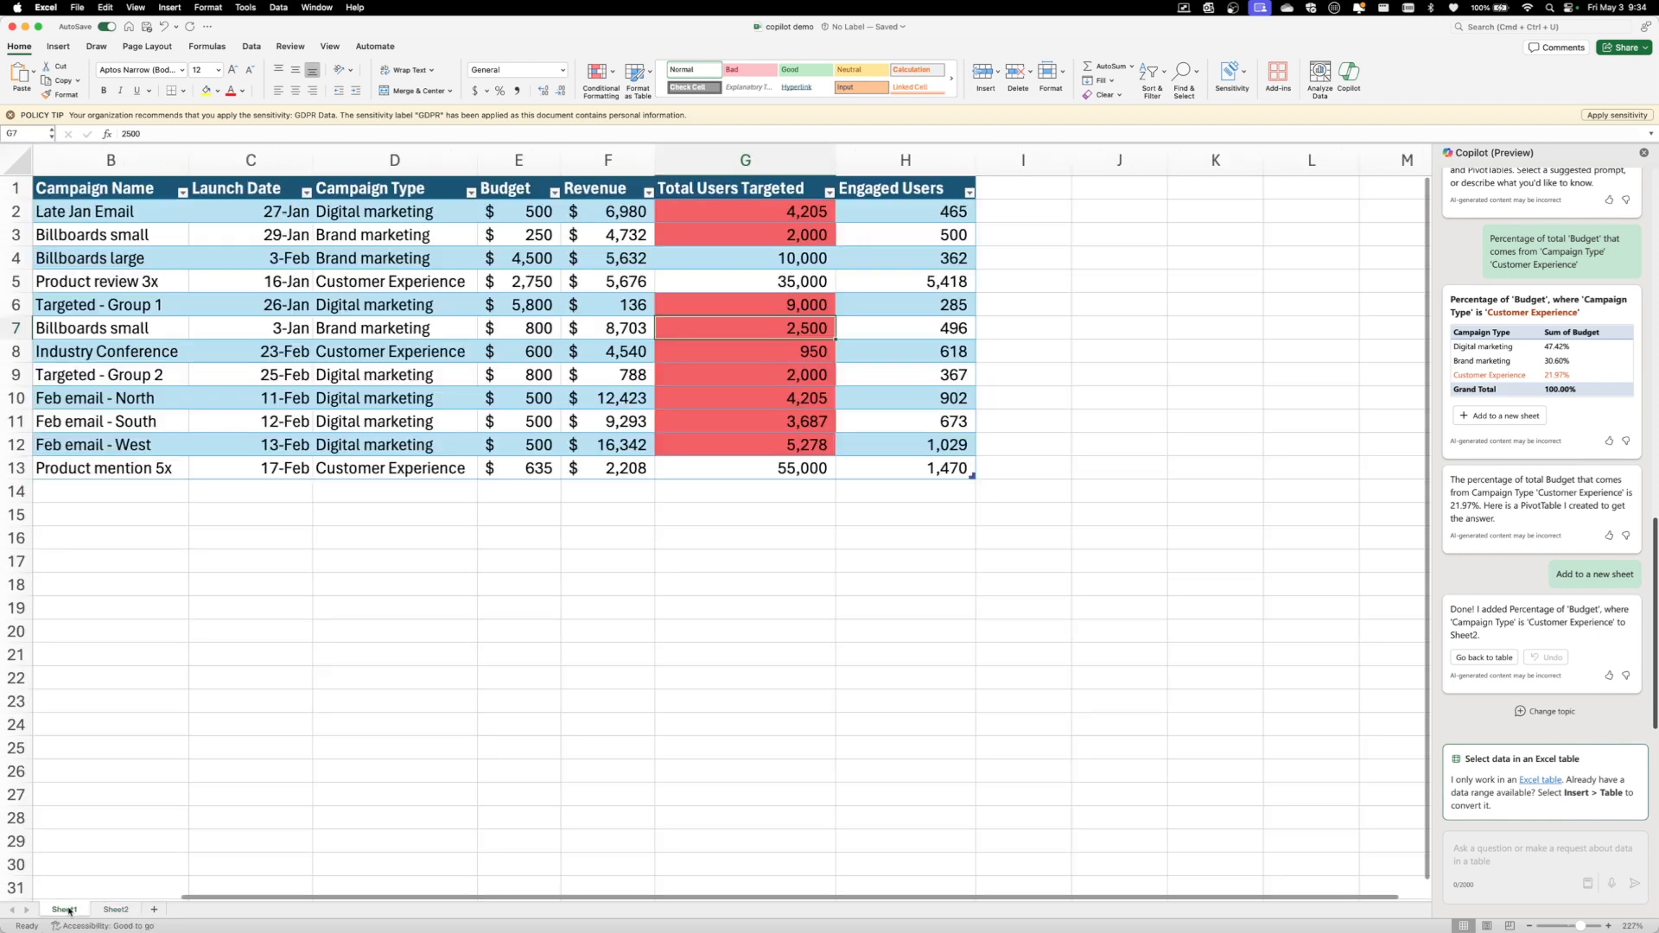
{"action": "left_click", "coordinate": [1508, 846]}
{"action": "type", "text": "Visualize"}
{"action": "key", "text": "Return"}
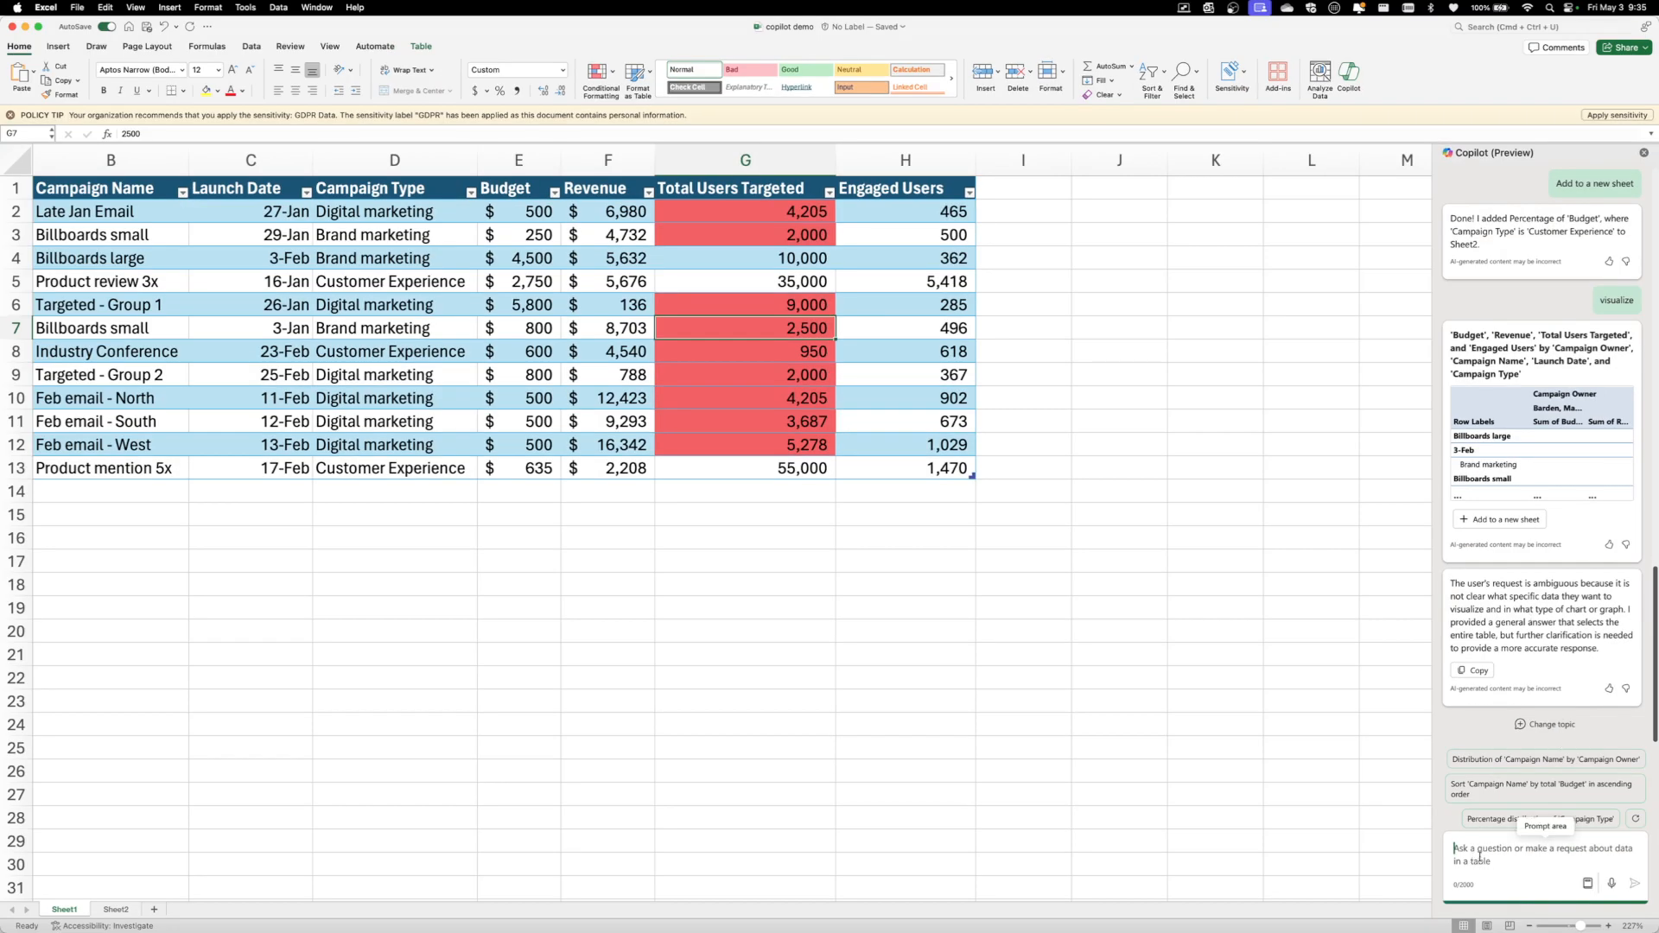
Step: Ask Copilot to "visualize in a pie chart The 'budge' percentage per 'campaign name'" and add the chart to a new sheet
{"action": "type", "text": "visualize in a pie "}
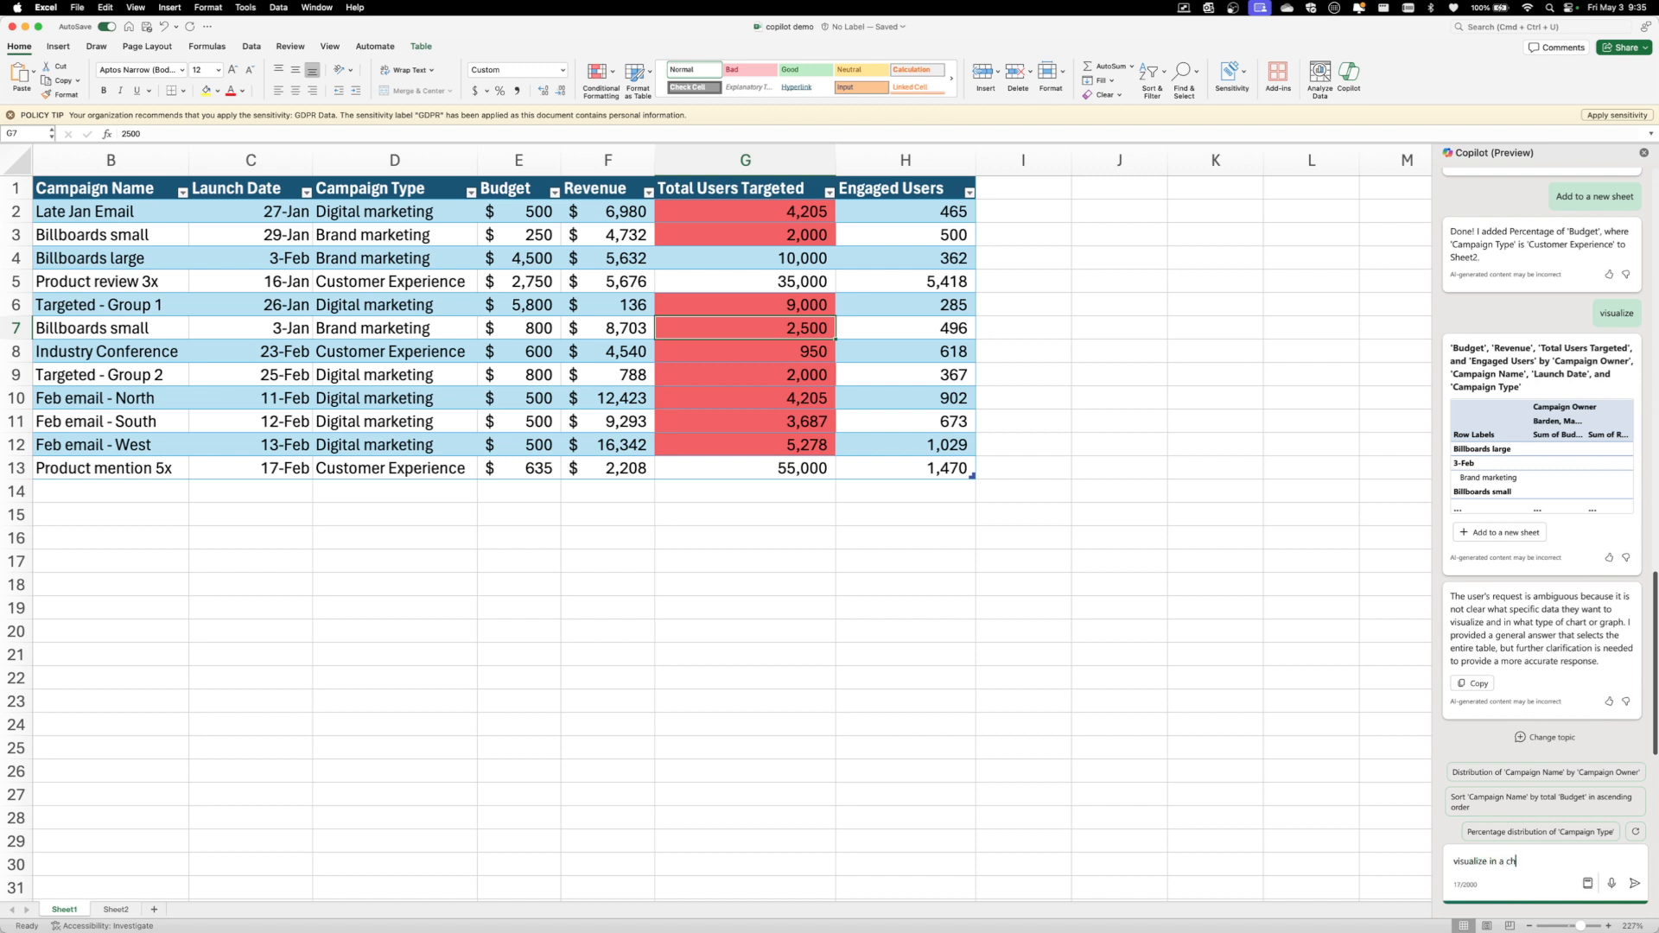
{"action": "type", "text": "chart The 'budge' percentage per "}
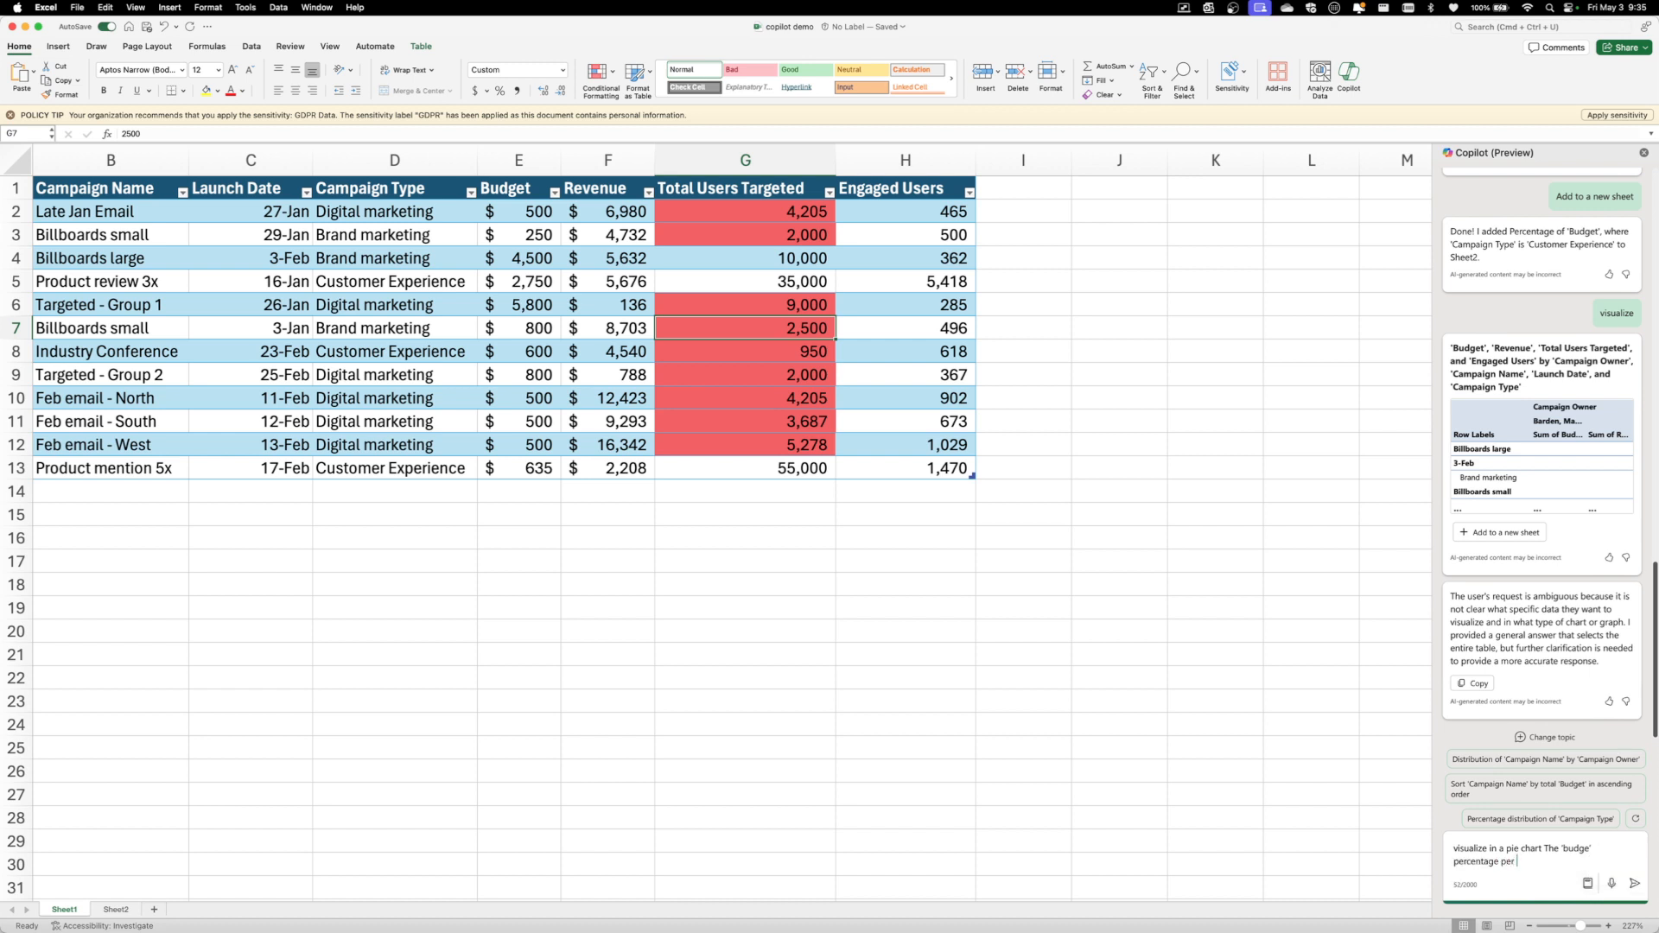
{"action": "type", "text": "'campaign name'"}
{"action": "left_click", "coordinate": [1634, 883]}
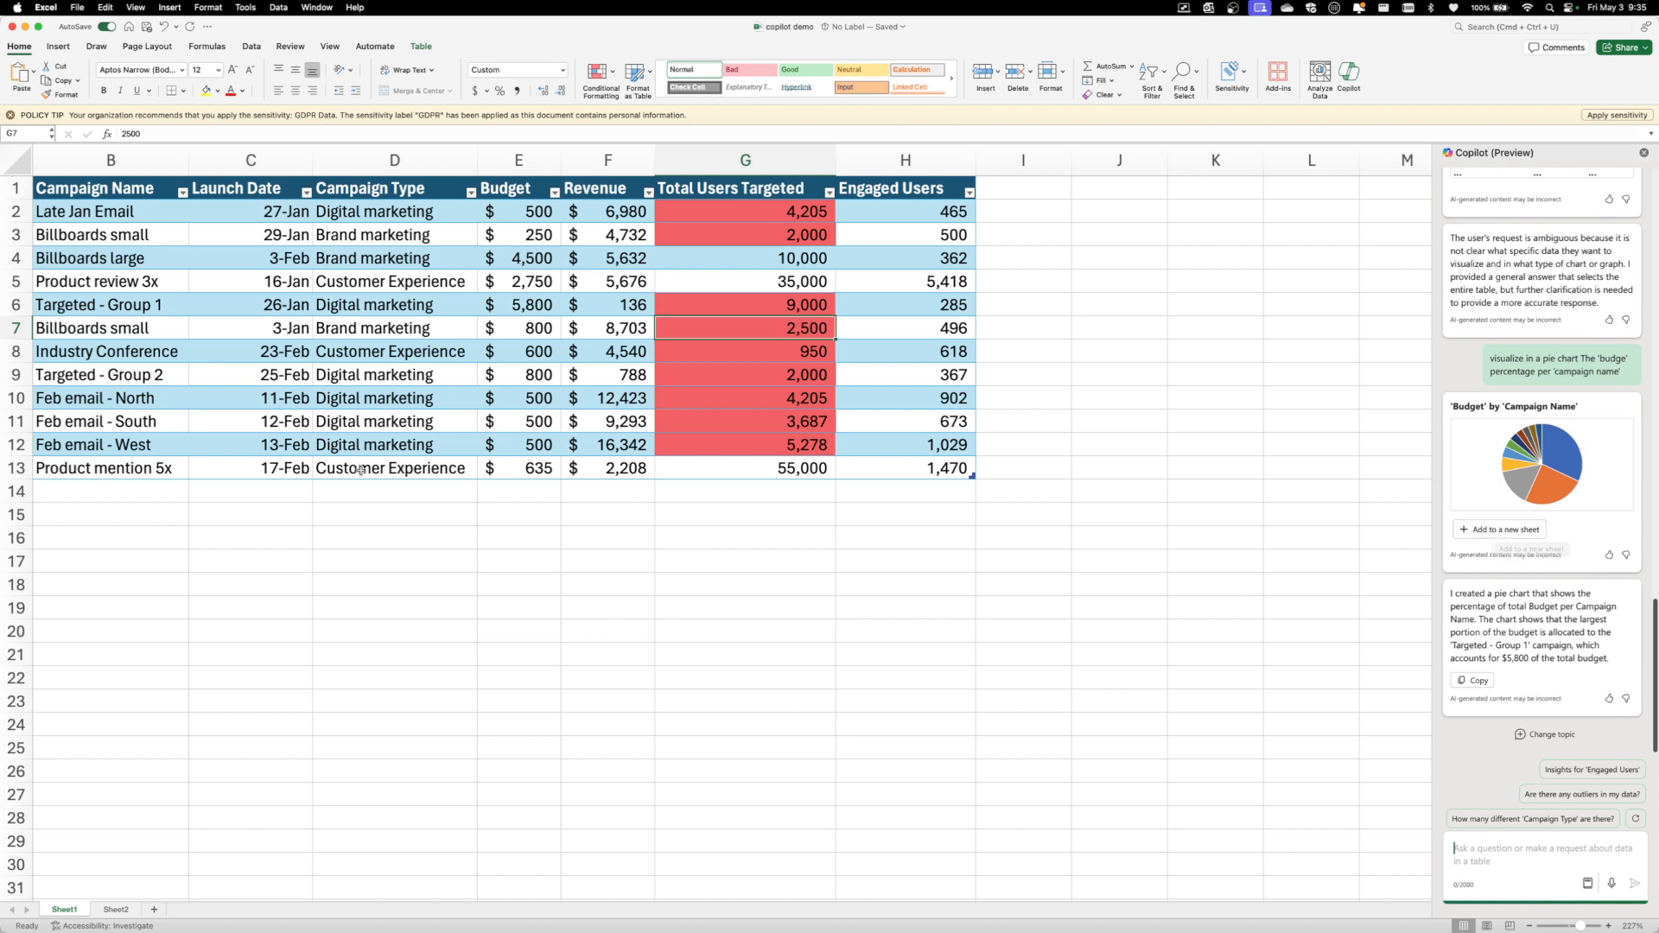
{"action": "left_click", "coordinate": [1518, 531]}
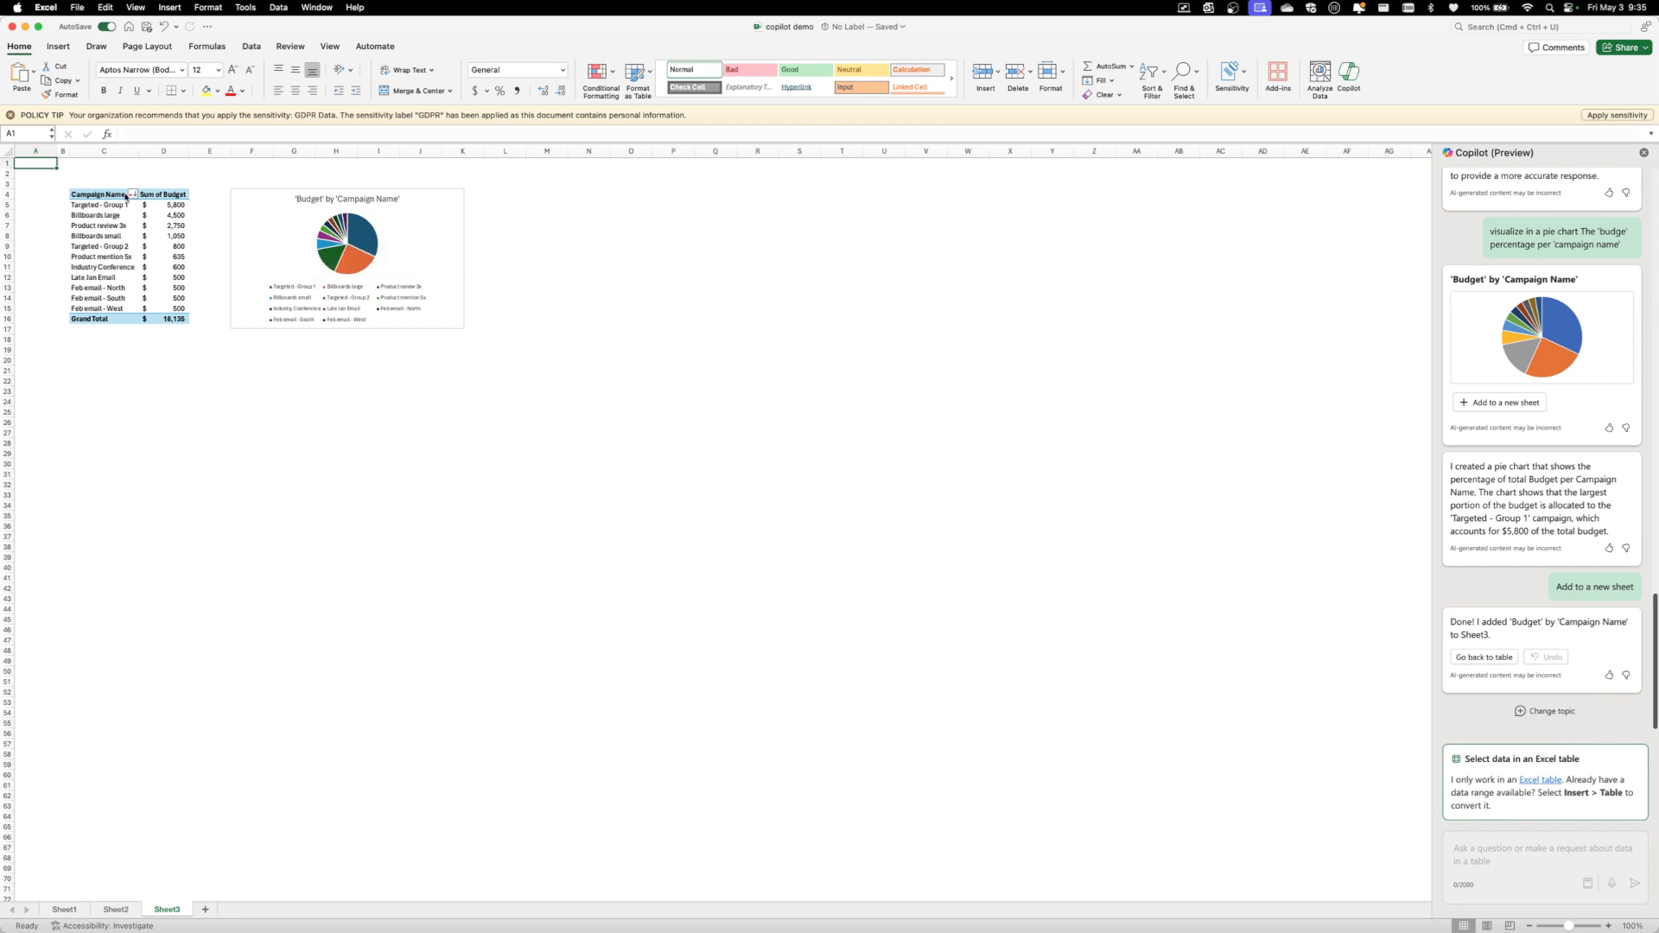
{"action": "left_click", "coordinate": [120, 256]}
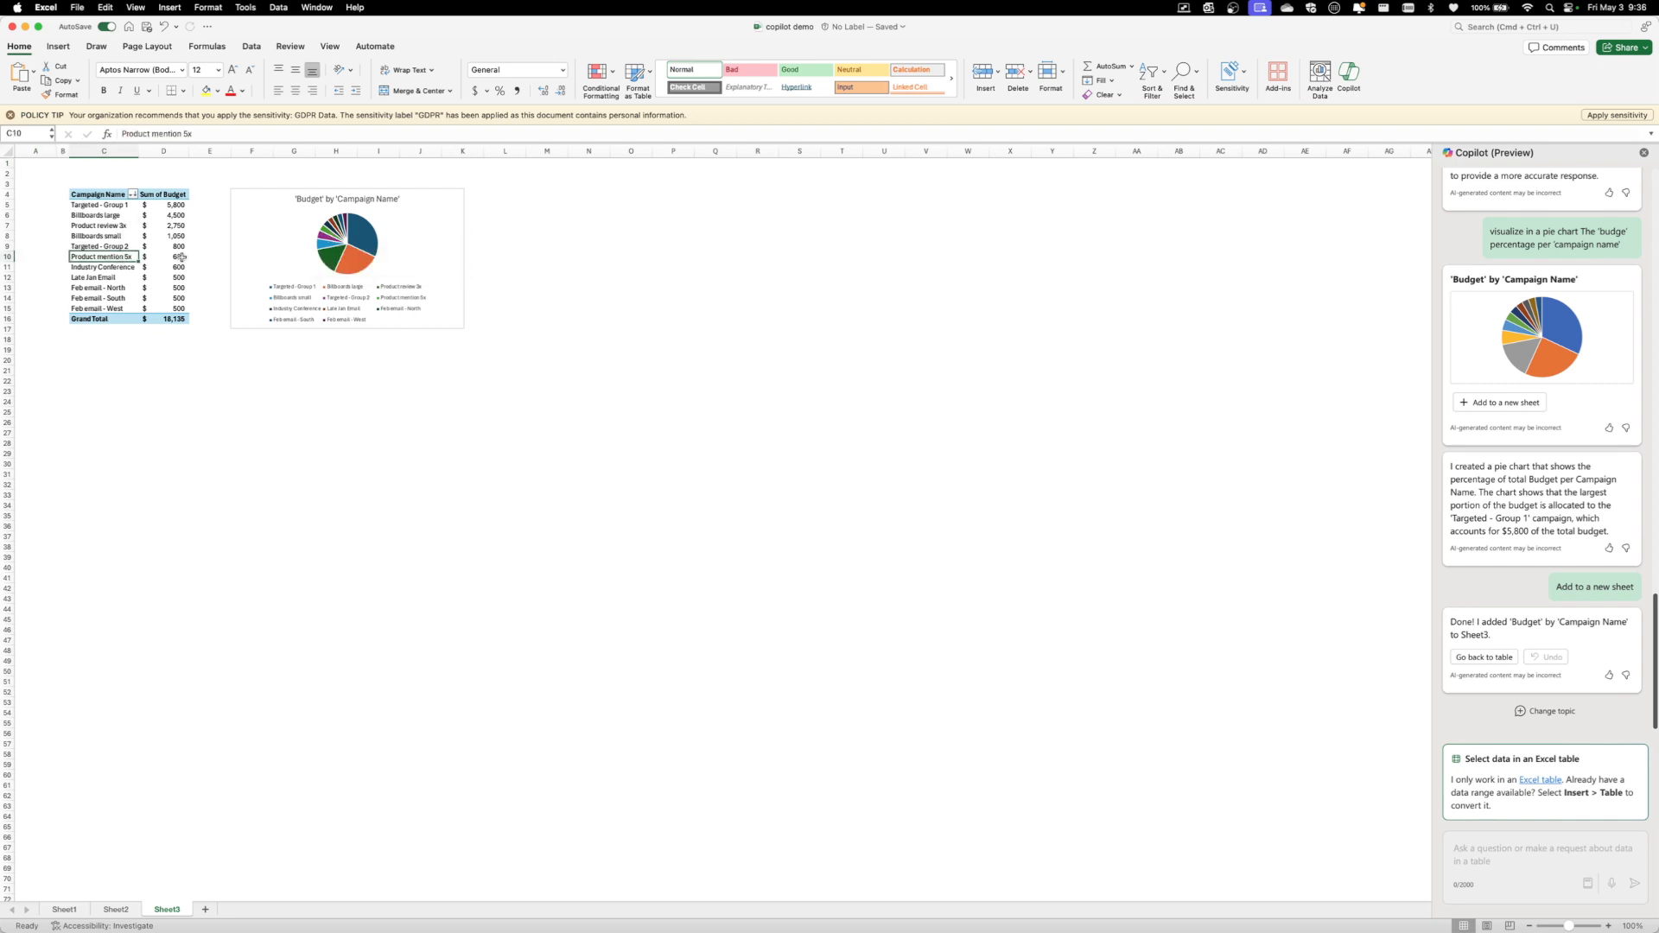
{"action": "left_click", "coordinate": [333, 258]}
{"action": "left_click", "coordinate": [548, 206]}
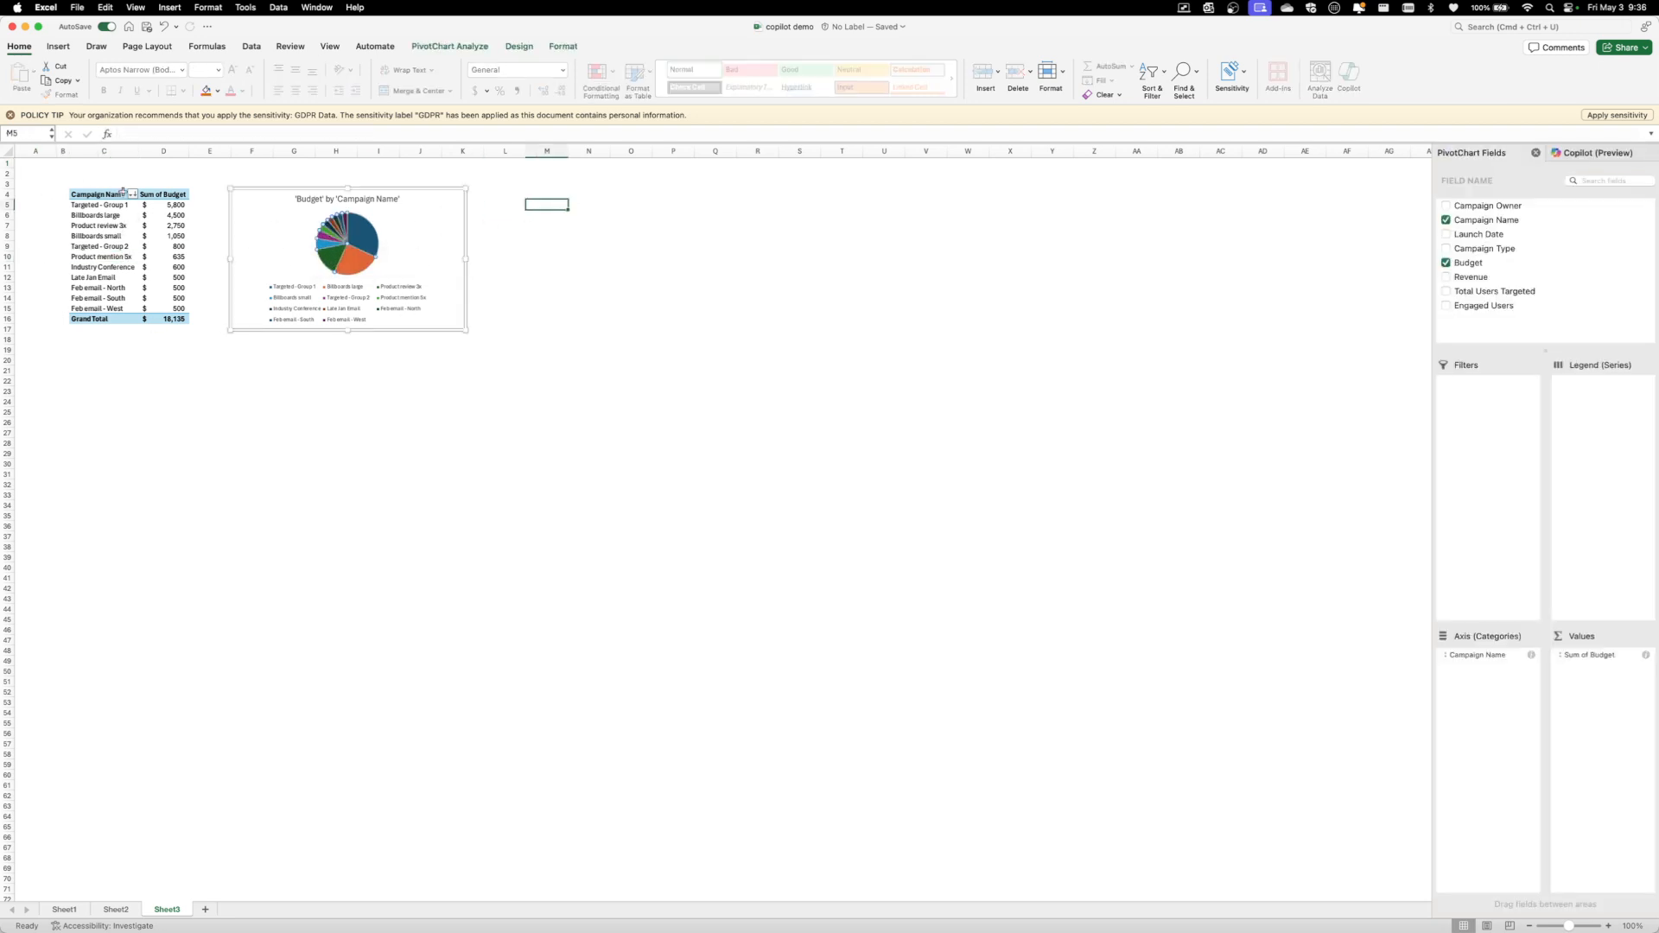
{"action": "left_click", "coordinate": [38, 164]}
{"action": "left_click_drag", "start_coordinate": [39, 168], "coordinate": [462, 347]}
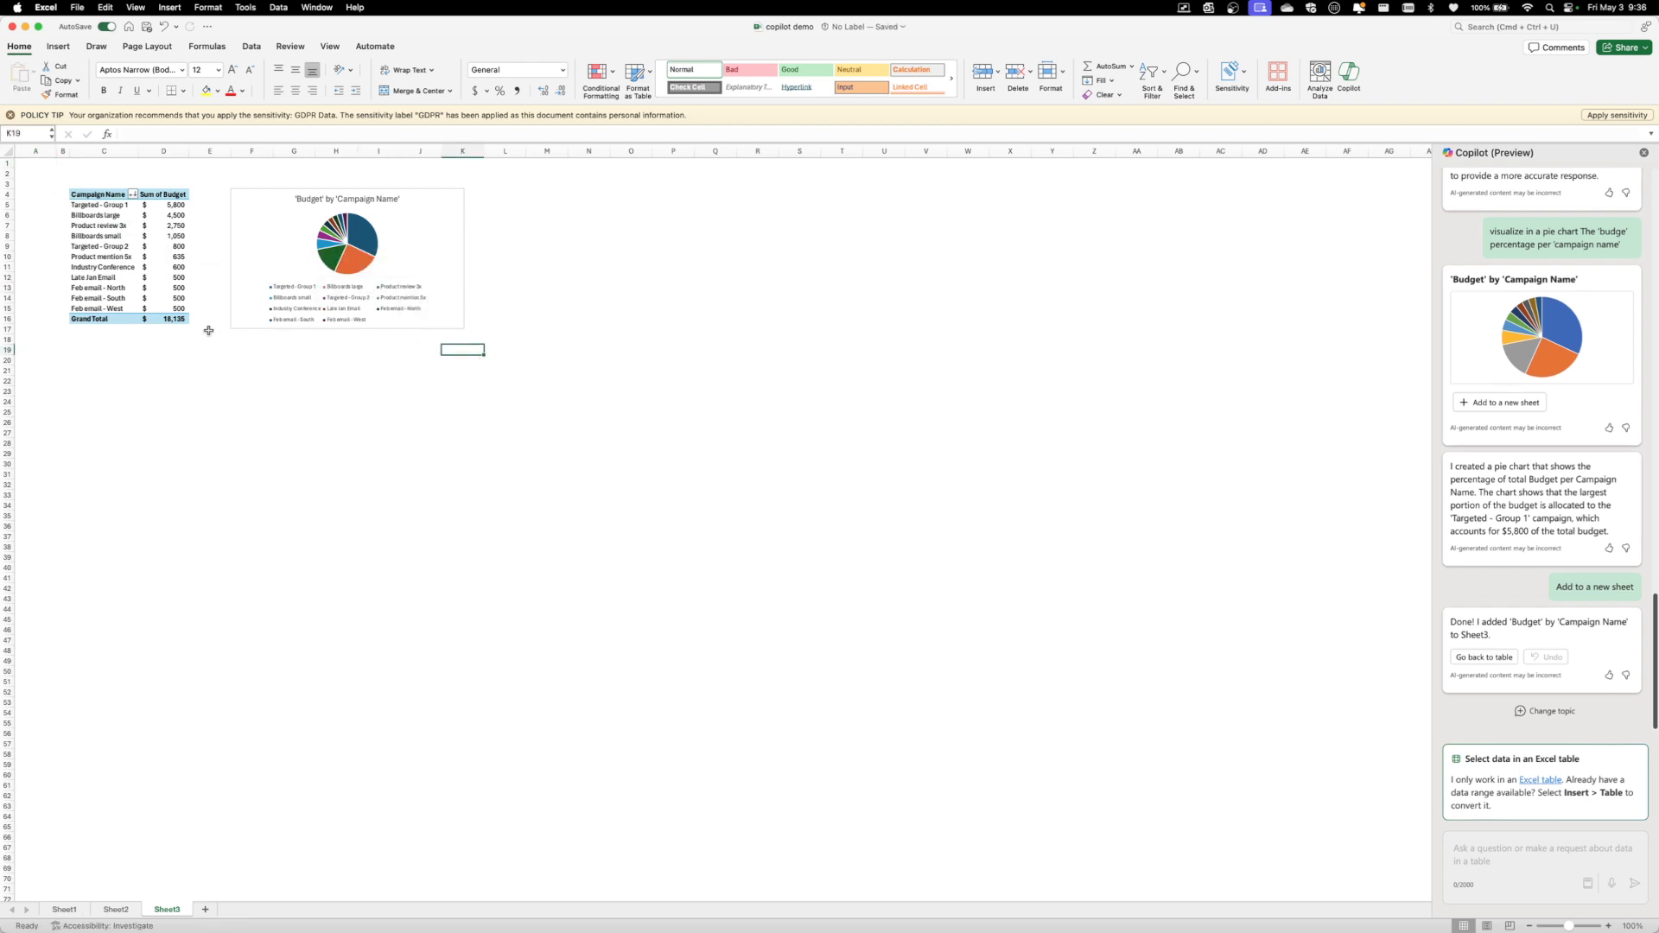
{"action": "left_click", "coordinate": [74, 175]}
{"action": "left_click", "coordinate": [45, 175]}
{"action": "left_click_drag", "start_coordinate": [75, 180], "coordinate": [471, 350]}
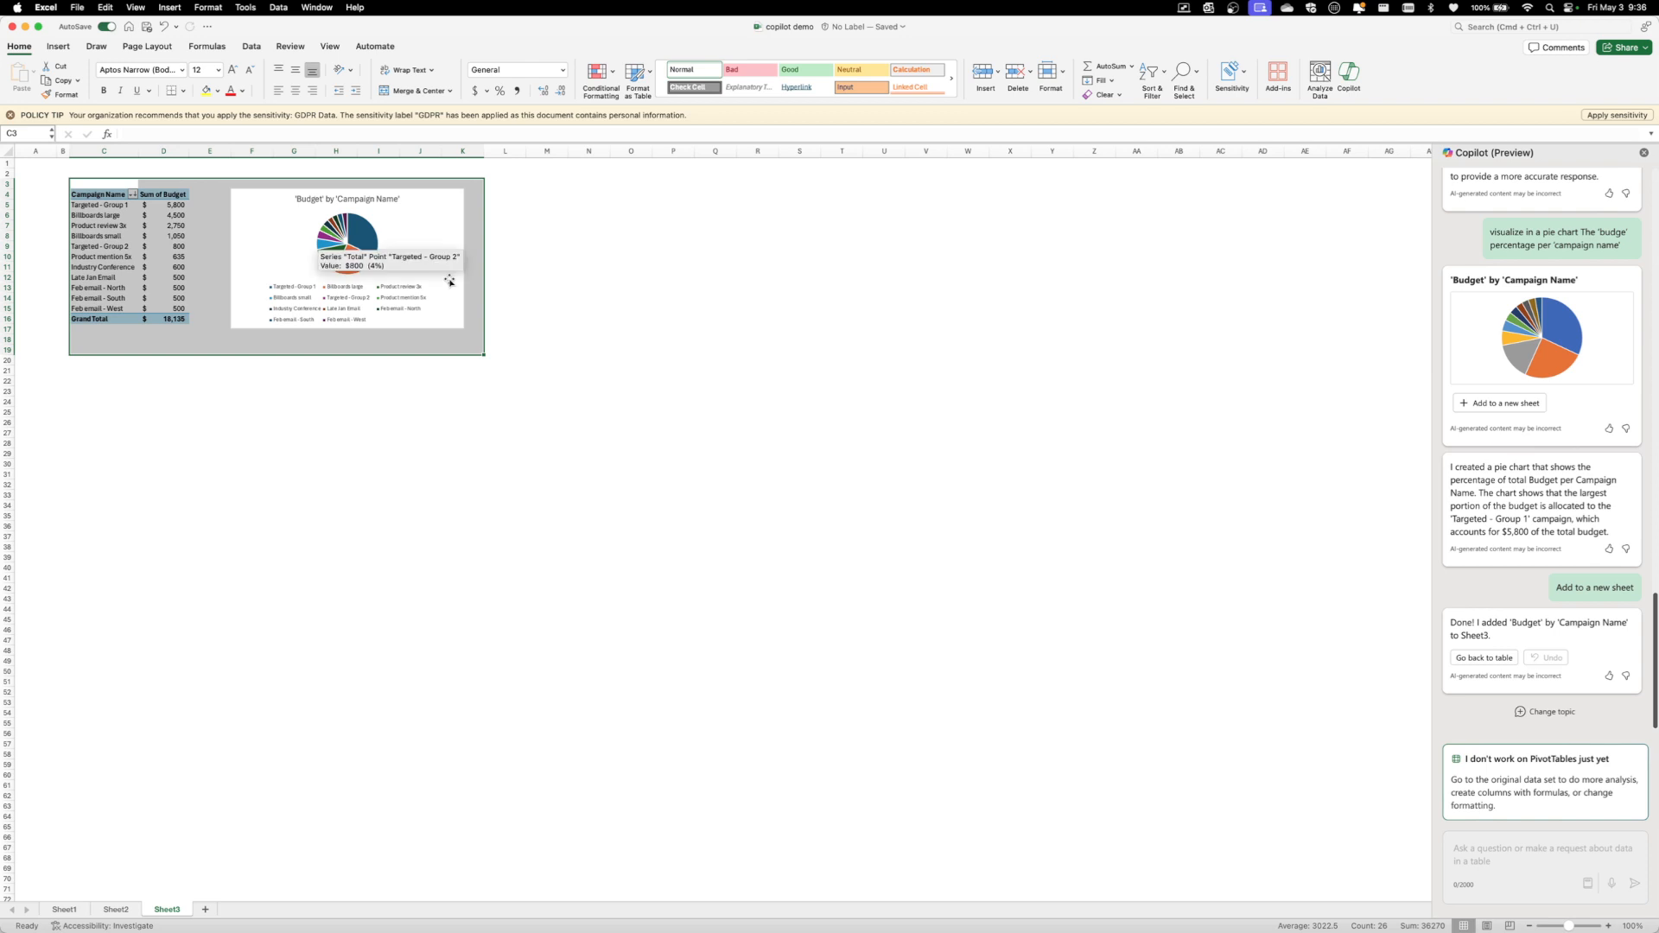
Step: Copy the budget pie chart to Sheet1, place it directly beside the campaign table and close the PivotChart field list
{"action": "left_click", "coordinate": [449, 281]}
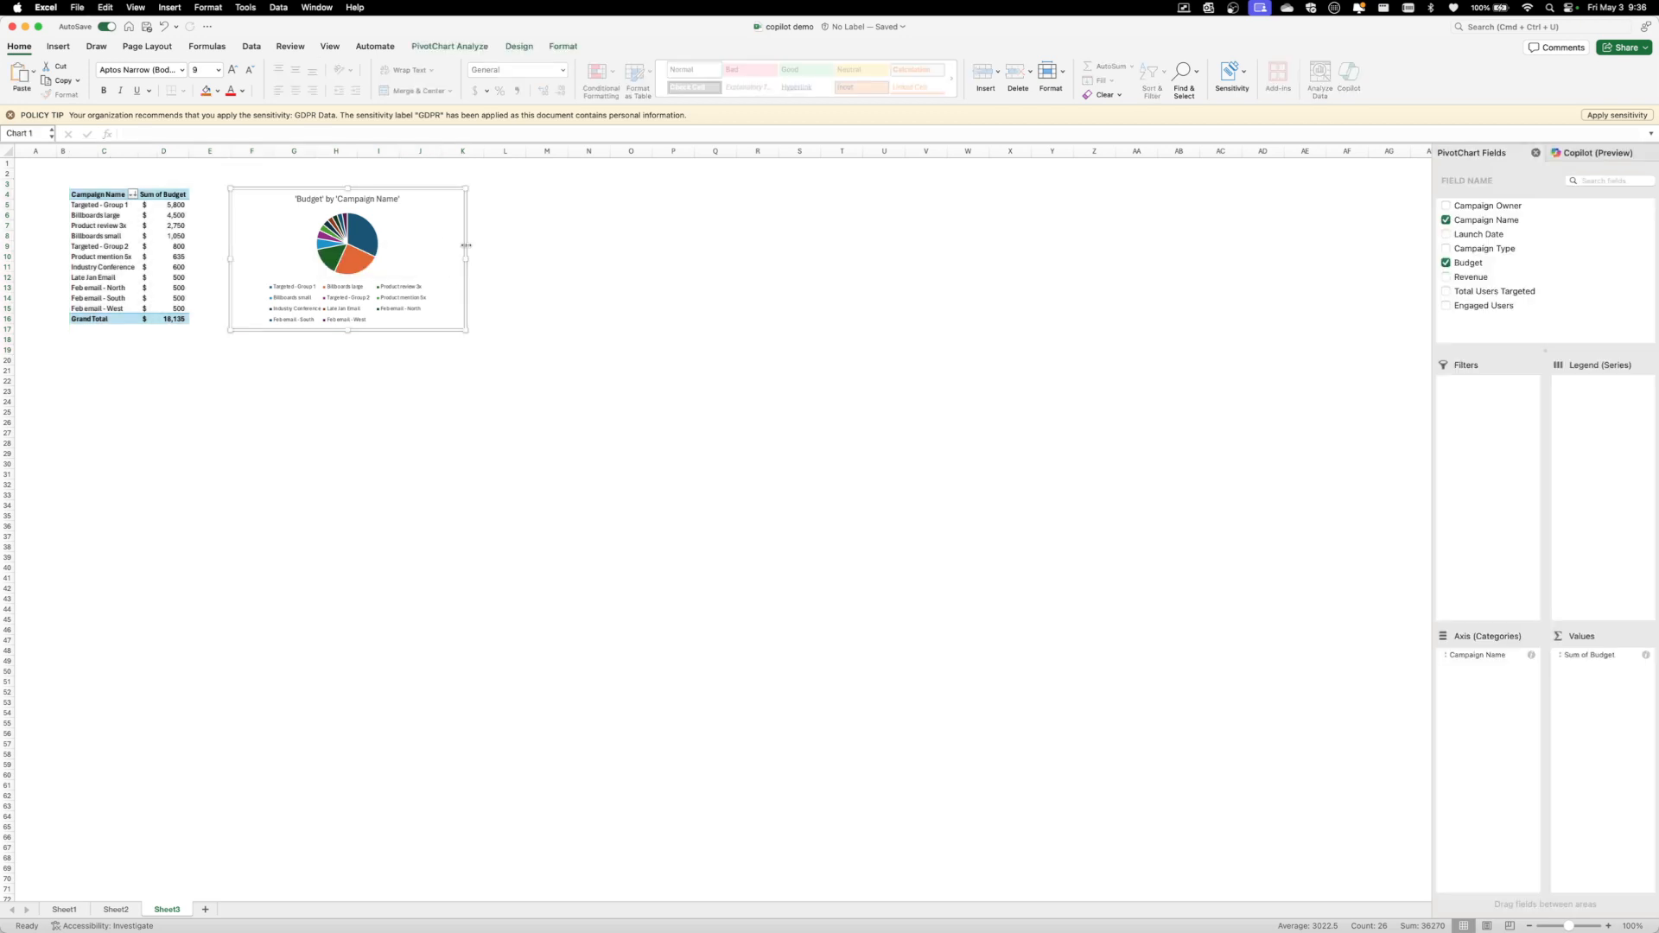
{"action": "left_click", "coordinate": [64, 909]}
{"action": "left_click", "coordinate": [1144, 237]}
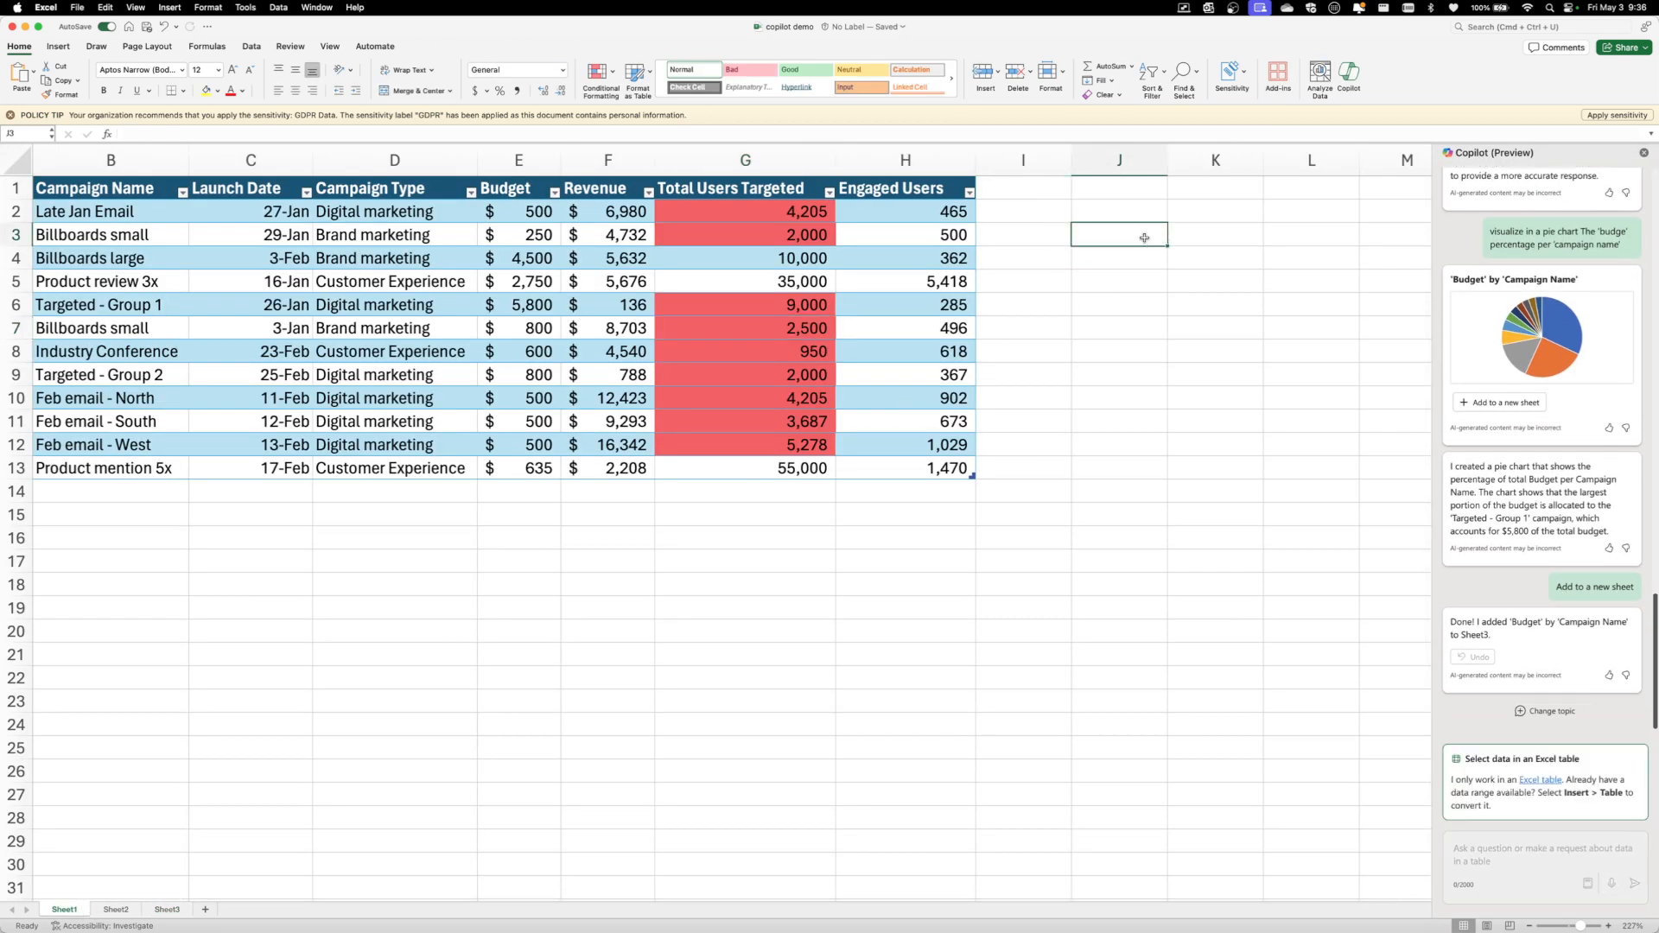
{"action": "key", "text": "super+v"}
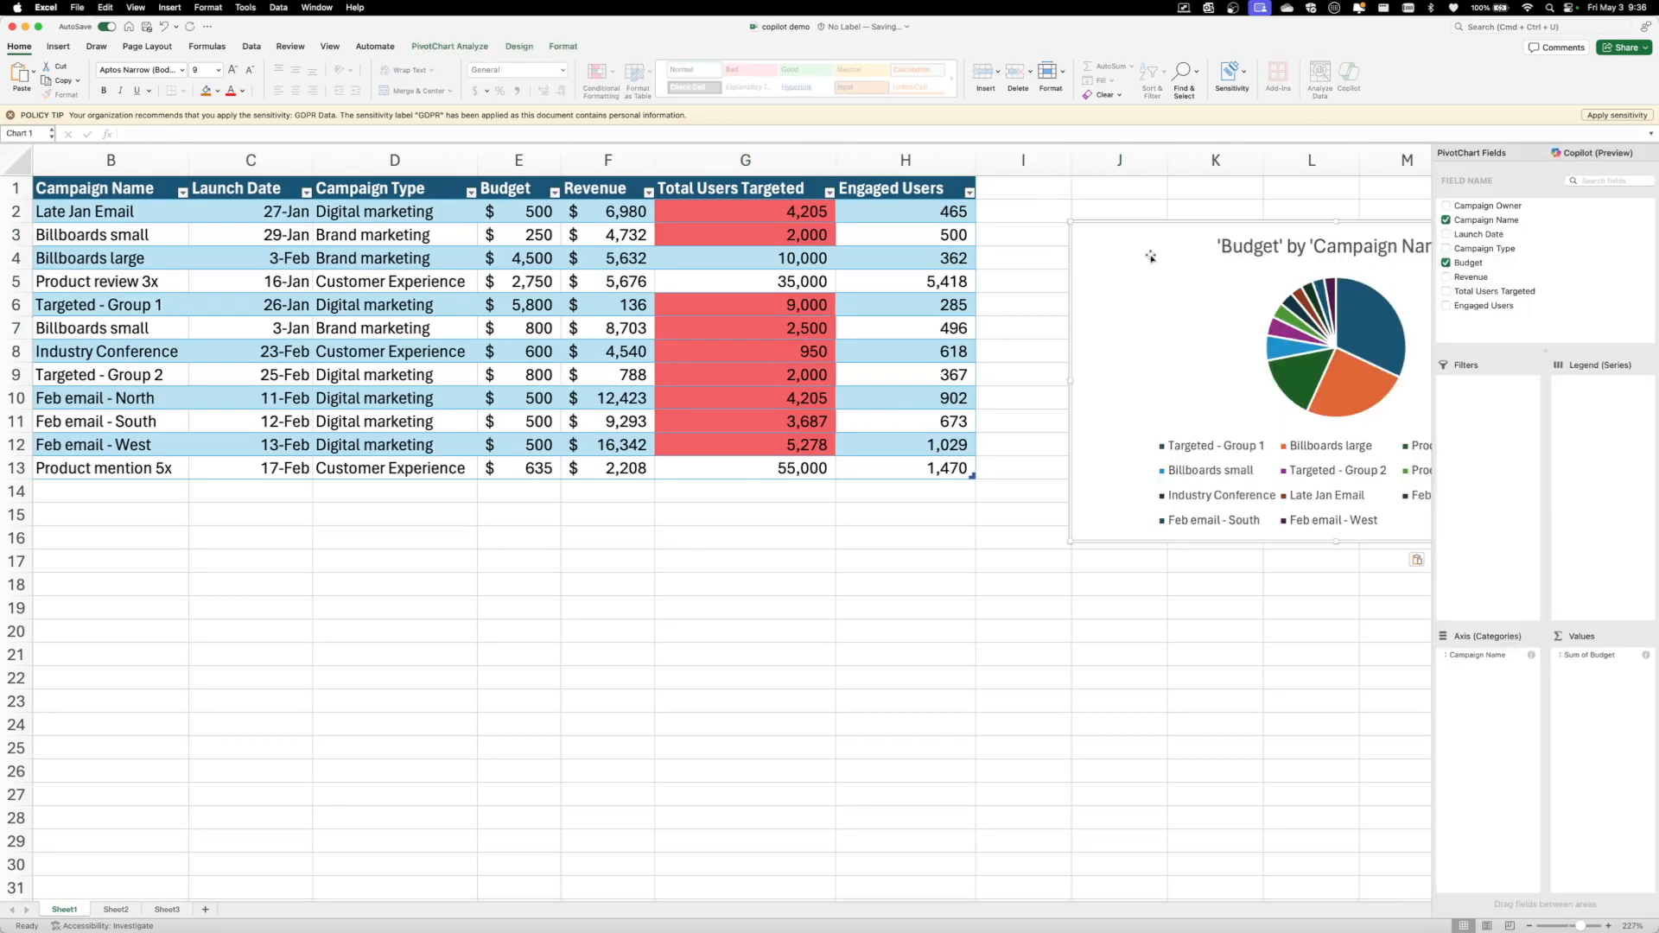
{"action": "left_click_drag", "start_coordinate": [1162, 218], "coordinate": [1084, 195]}
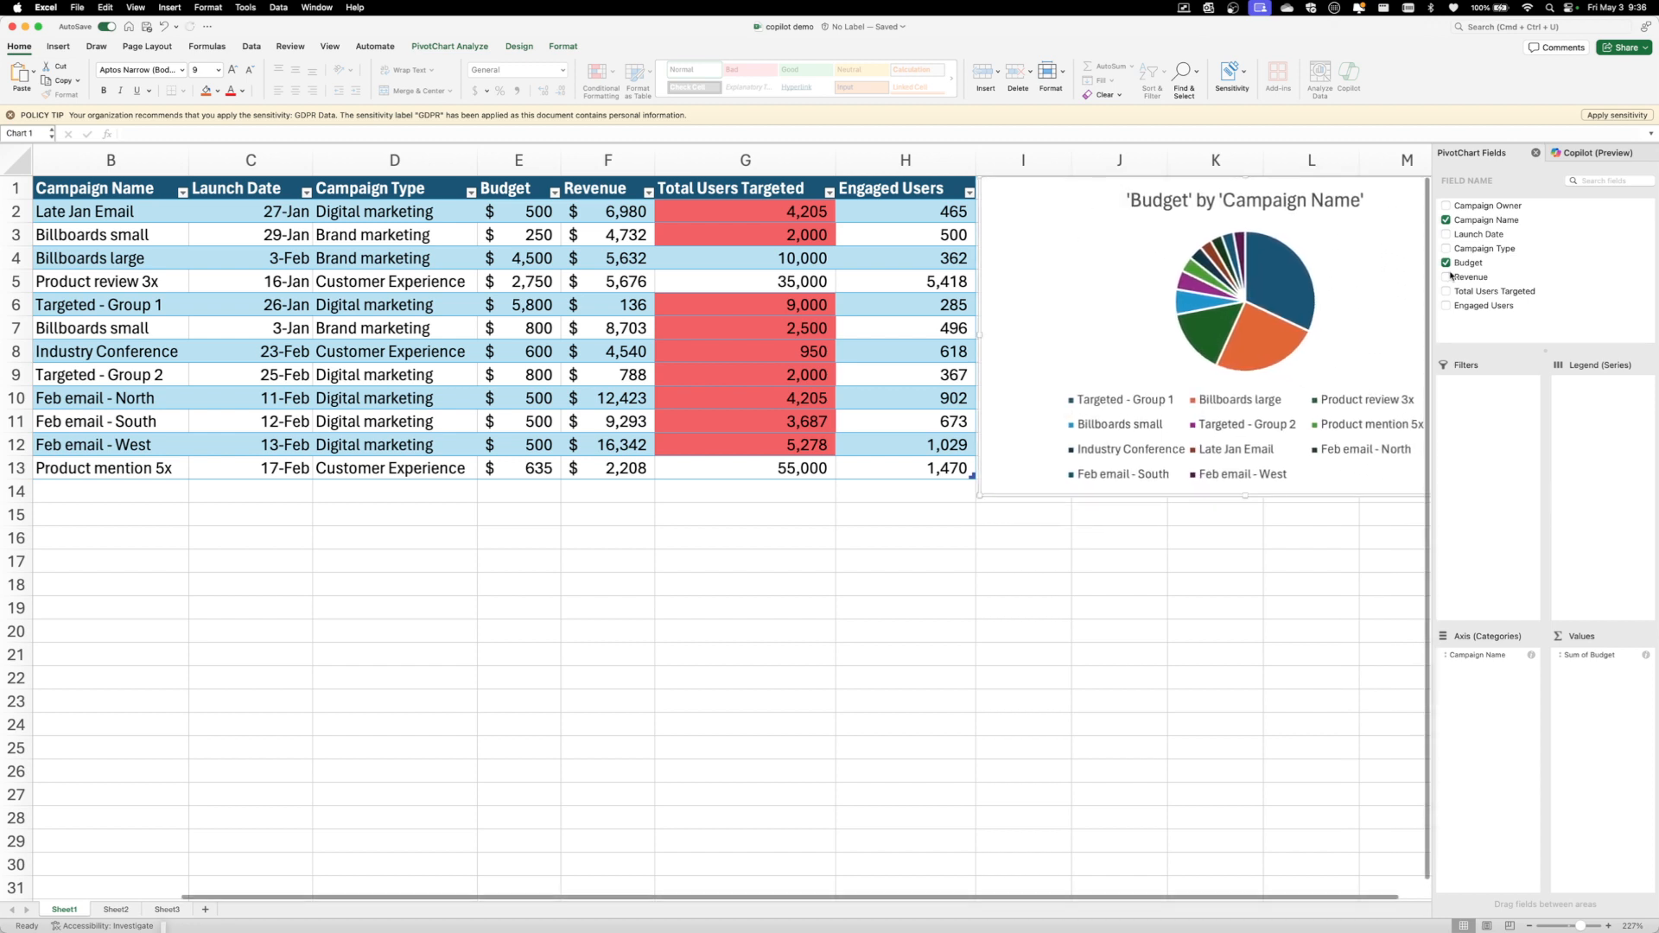
{"action": "left_click", "coordinate": [1535, 152]}
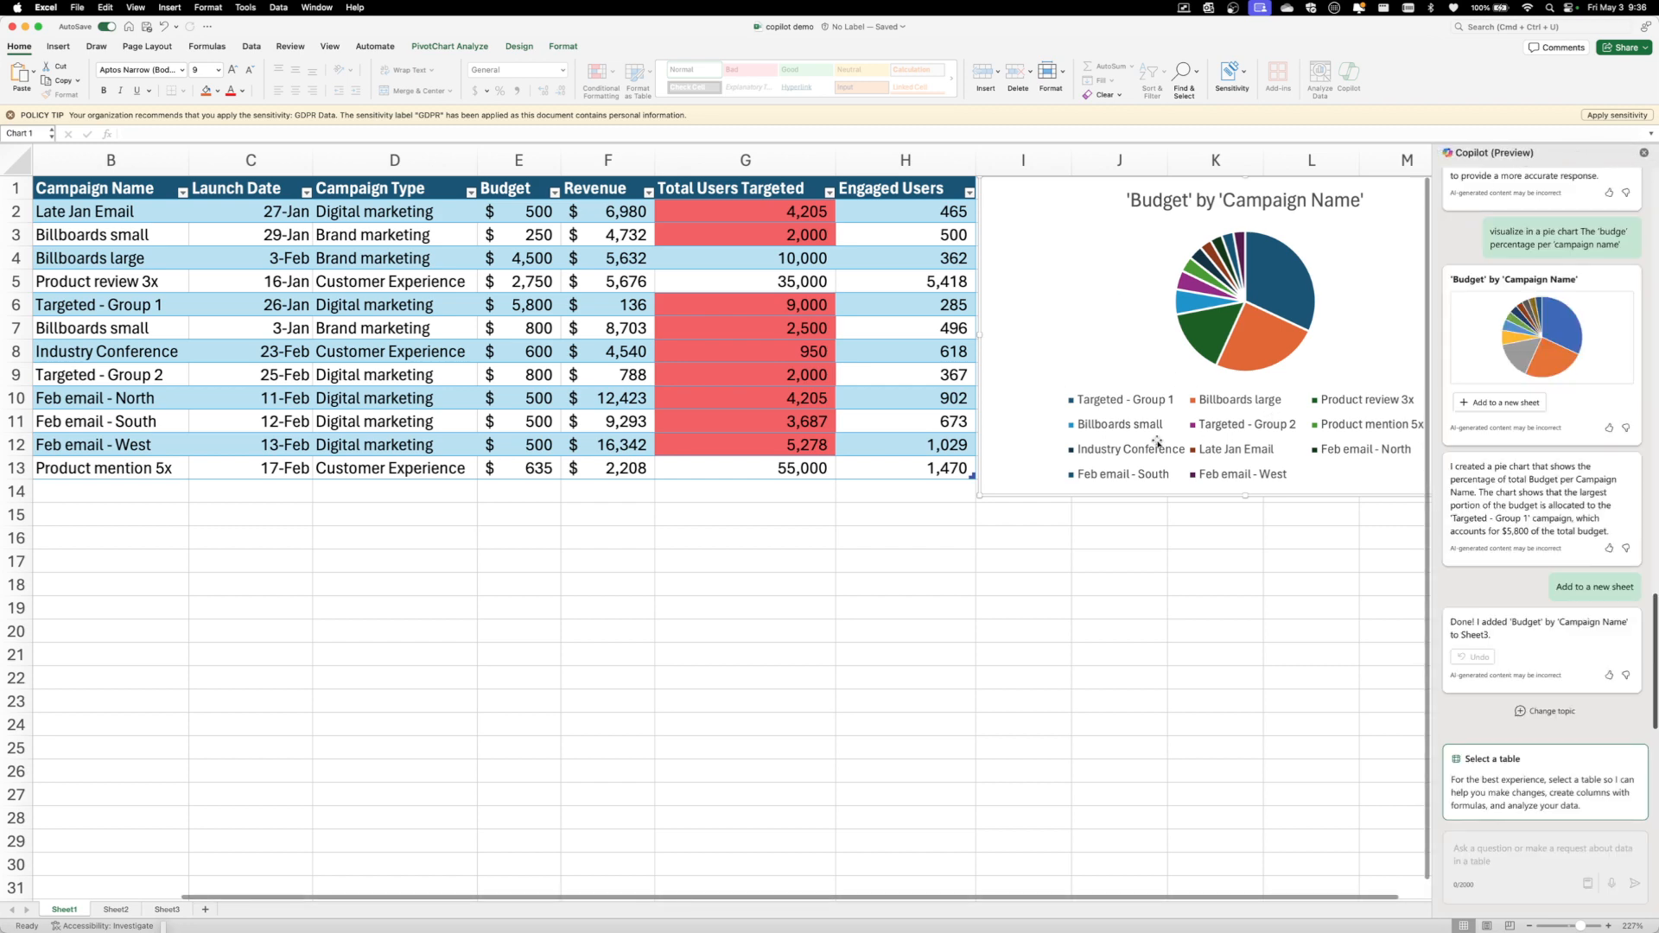
Step: Look over the campaign table and its pie chart, and switch to the "Demo Copilot in Excel" presentation slide
{"action": "scroll", "coordinate": [1206, 439], "scroll_direction": "right", "scroll_amount": 2}
{"action": "scroll", "coordinate": [1141, 423], "scroll_direction": "left", "scroll_amount": 5}
{"action": "scroll", "coordinate": [839, 399], "scroll_direction": "right", "scroll_amount": 2}
{"action": "scroll", "coordinate": [834, 398], "scroll_direction": "left", "scroll_amount": 2}
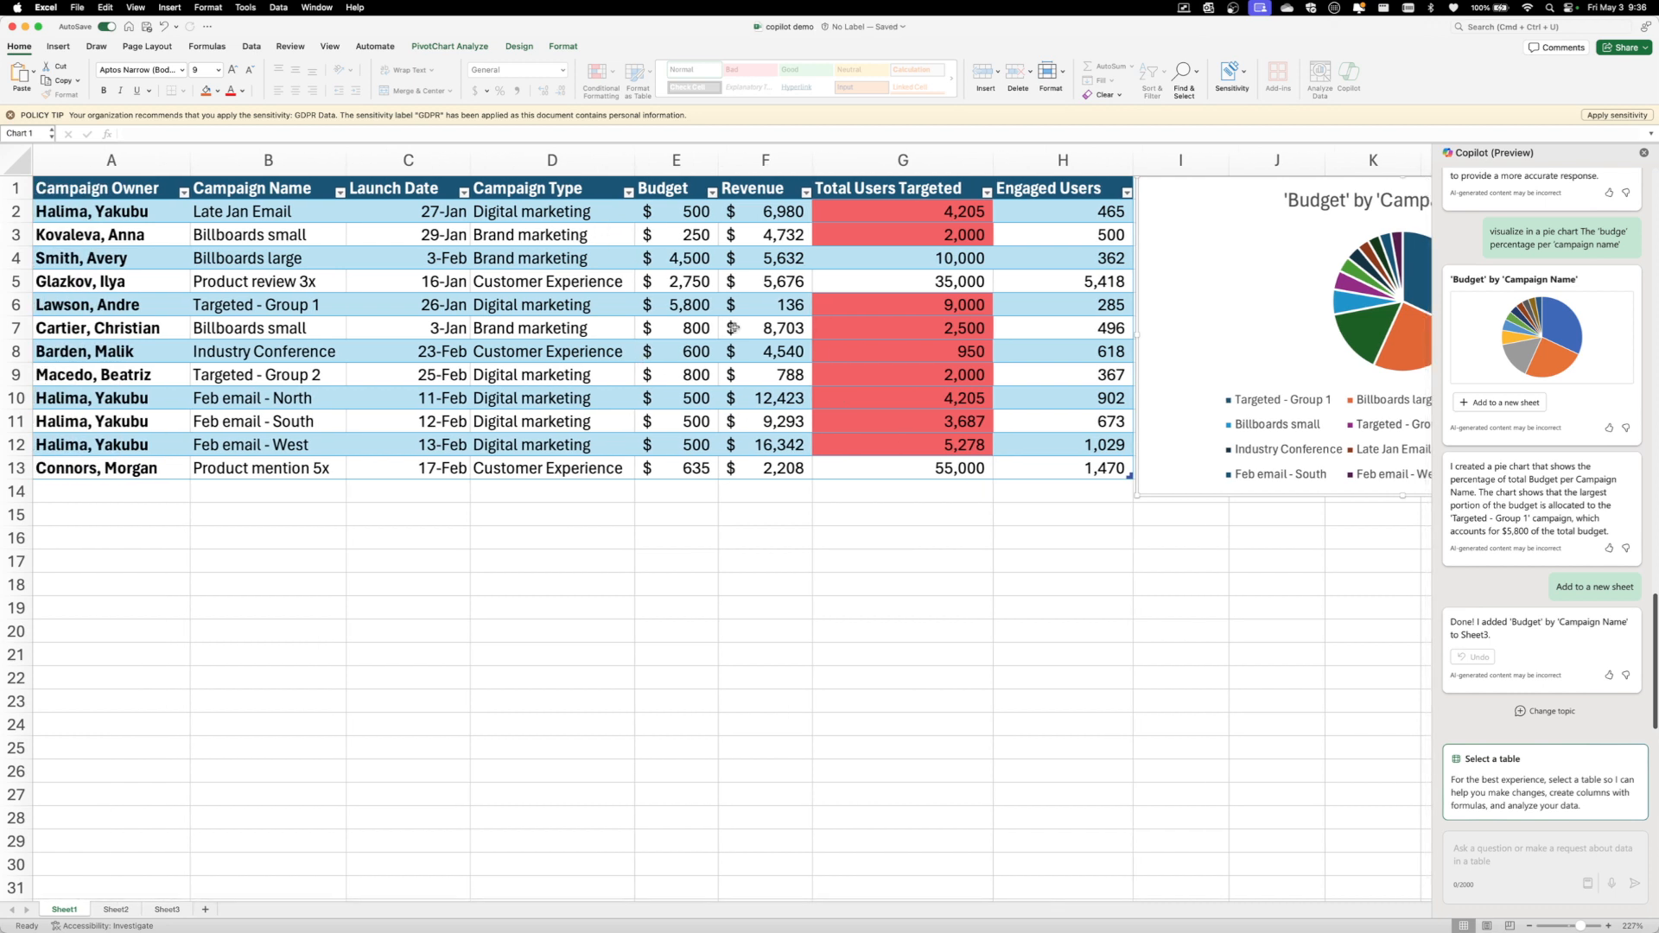
{"action": "key", "text": "ctrl+Up"}
{"action": "left_click", "coordinate": [997, 279]}
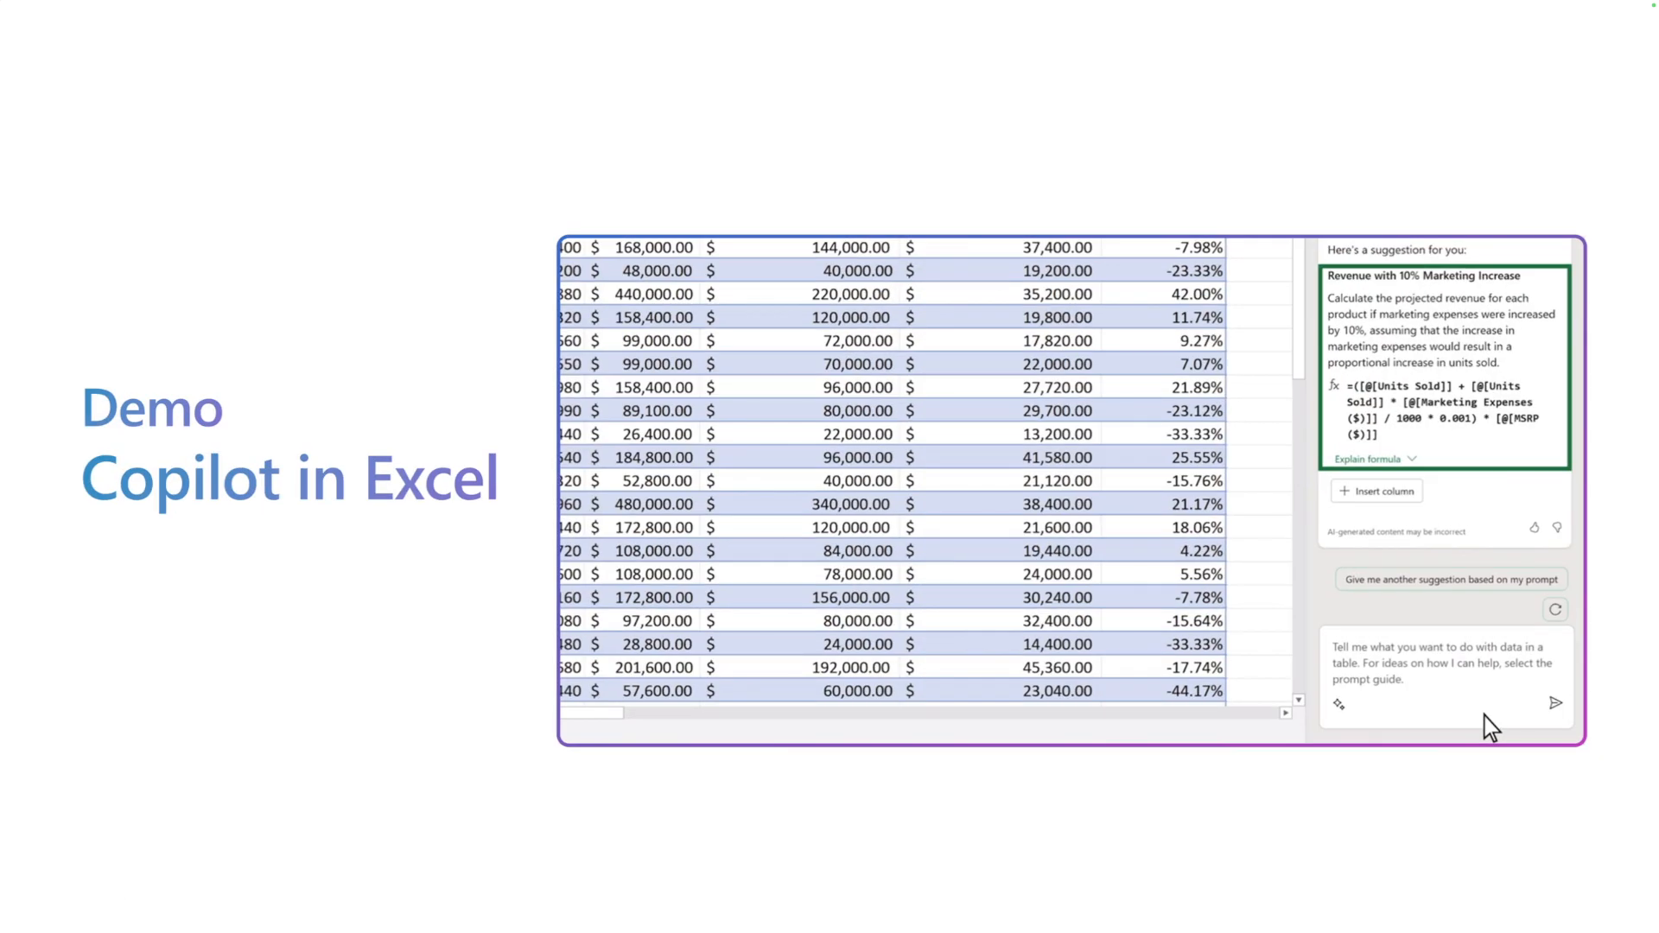